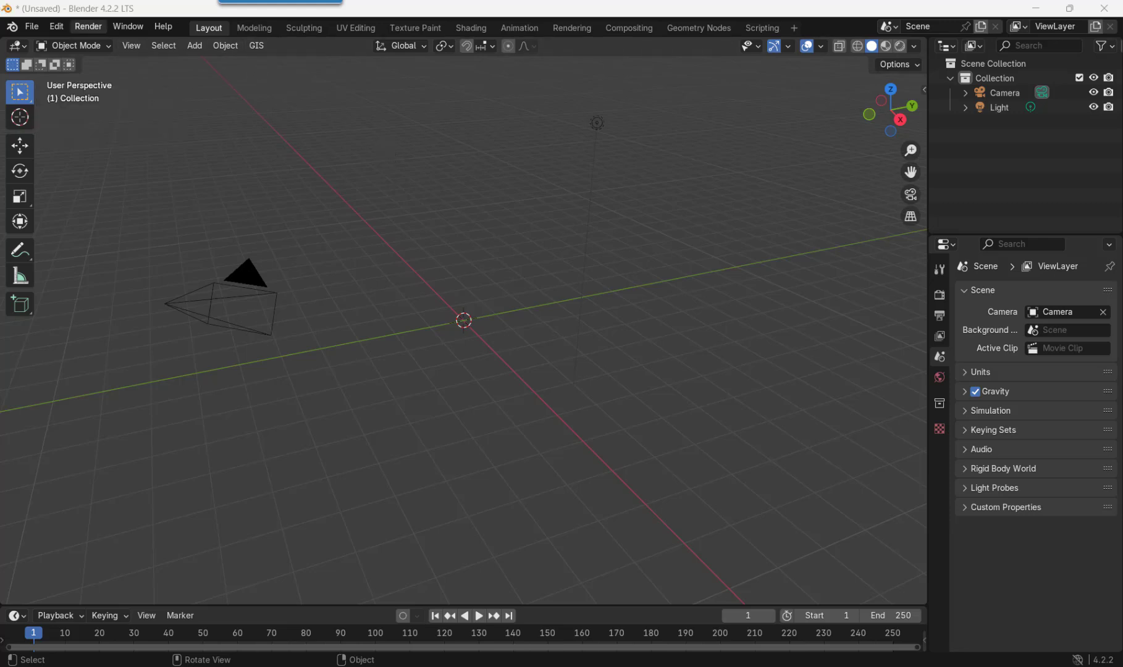
View the Blender GIS Add On video page in the browser, enlarge its window, and return to Blender.
{"action": "left_click_drag", "start_coordinate": [0, 149], "coordinate": [699, 152]}
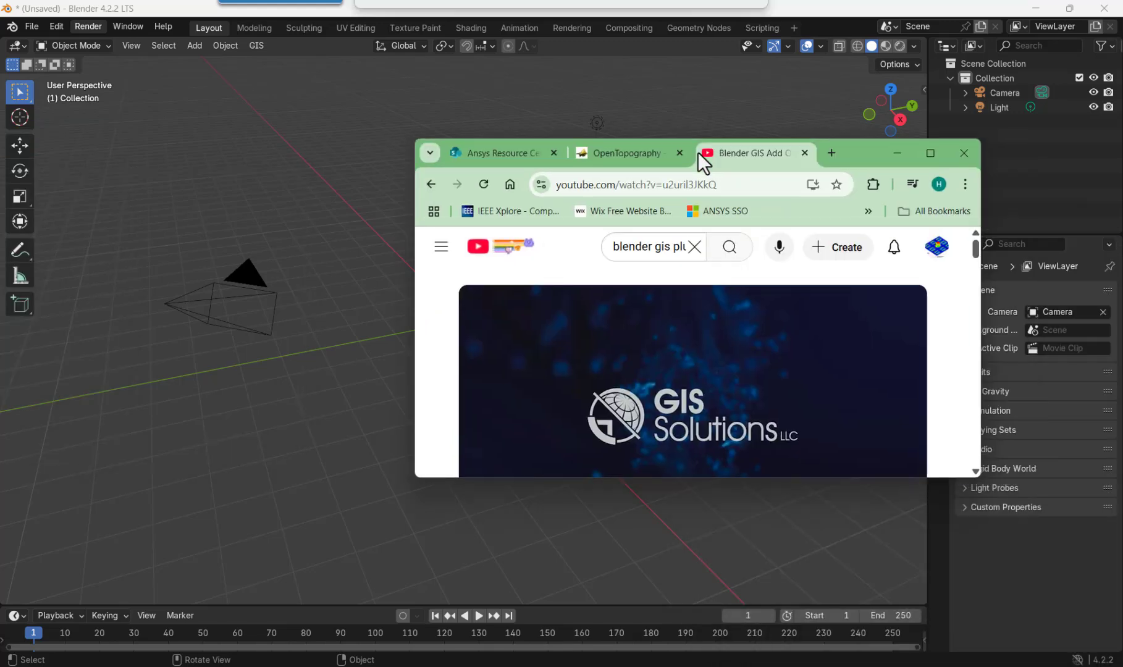
{"action": "left_click", "coordinate": [930, 153]}
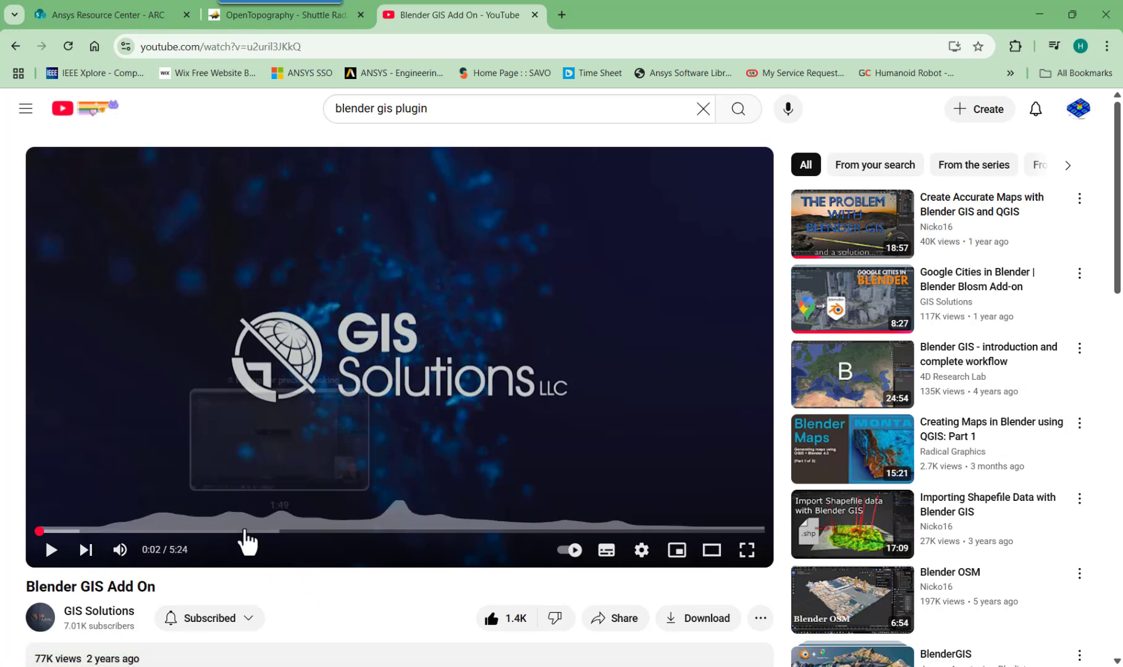
{"action": "left_click", "coordinate": [1038, 12]}
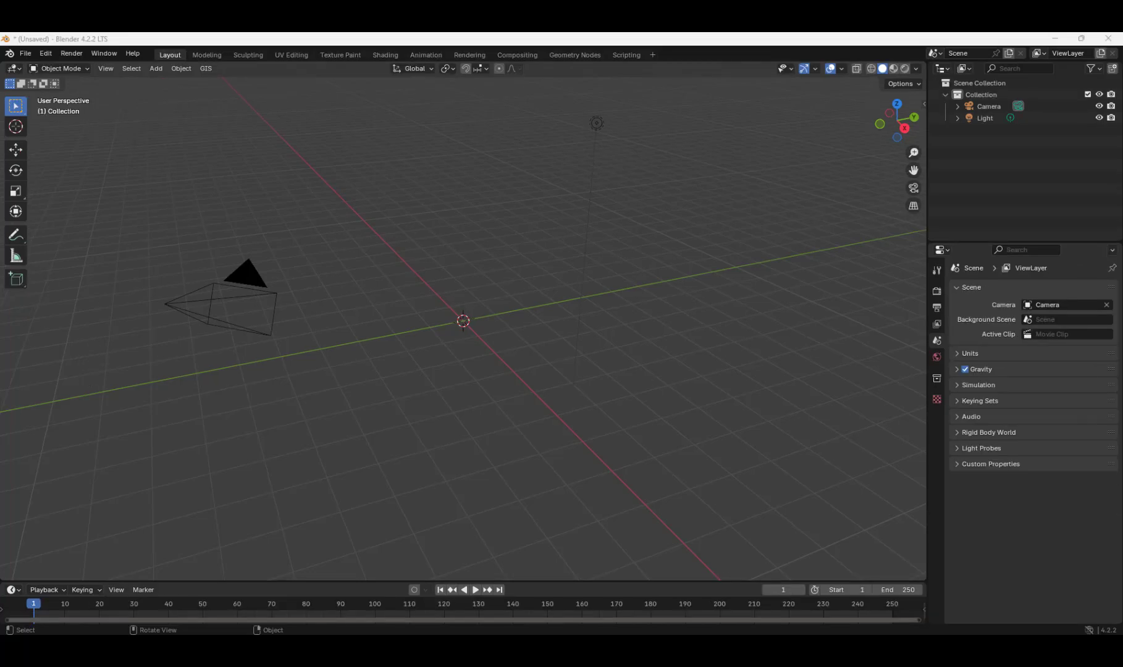
Start a GIS web basemap using Google as the source and Satellite as the layer.
{"action": "left_click", "coordinate": [205, 68]}
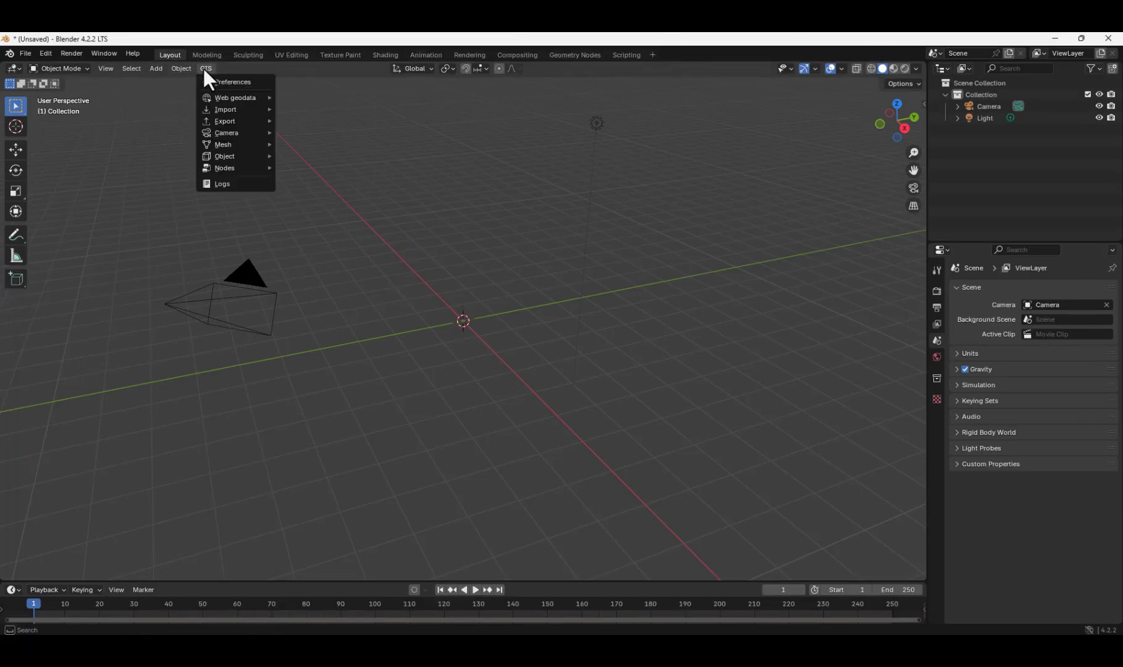
{"action": "mouse_move", "coordinate": [222, 99]}
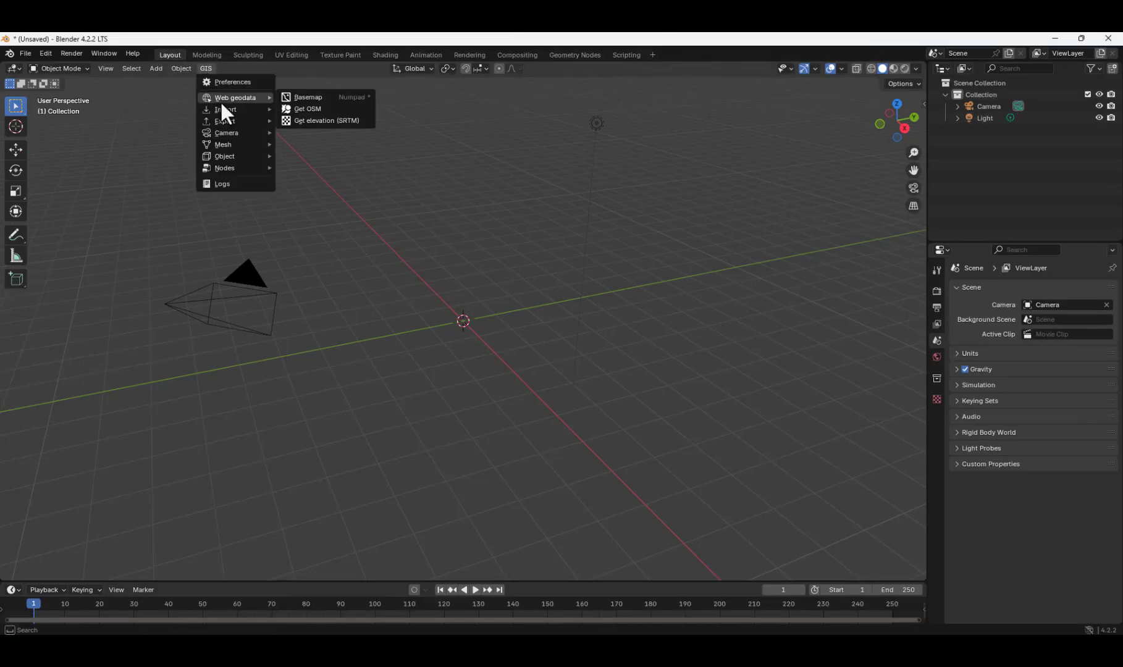
{"action": "left_click", "coordinate": [305, 99]}
{"action": "left_click", "coordinate": [277, 194]}
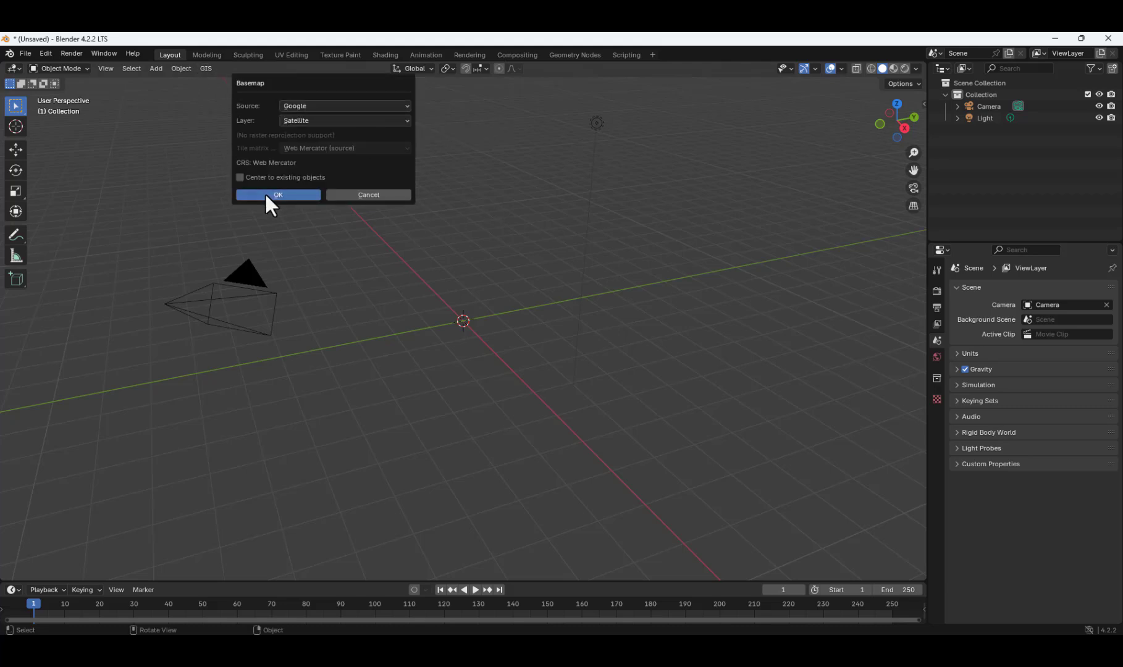
Go to HAL Airport on the basemap with the zoom level set to 20.
{"action": "scroll", "coordinate": [474, 333], "scroll_direction": "up", "scroll_amount": 4}
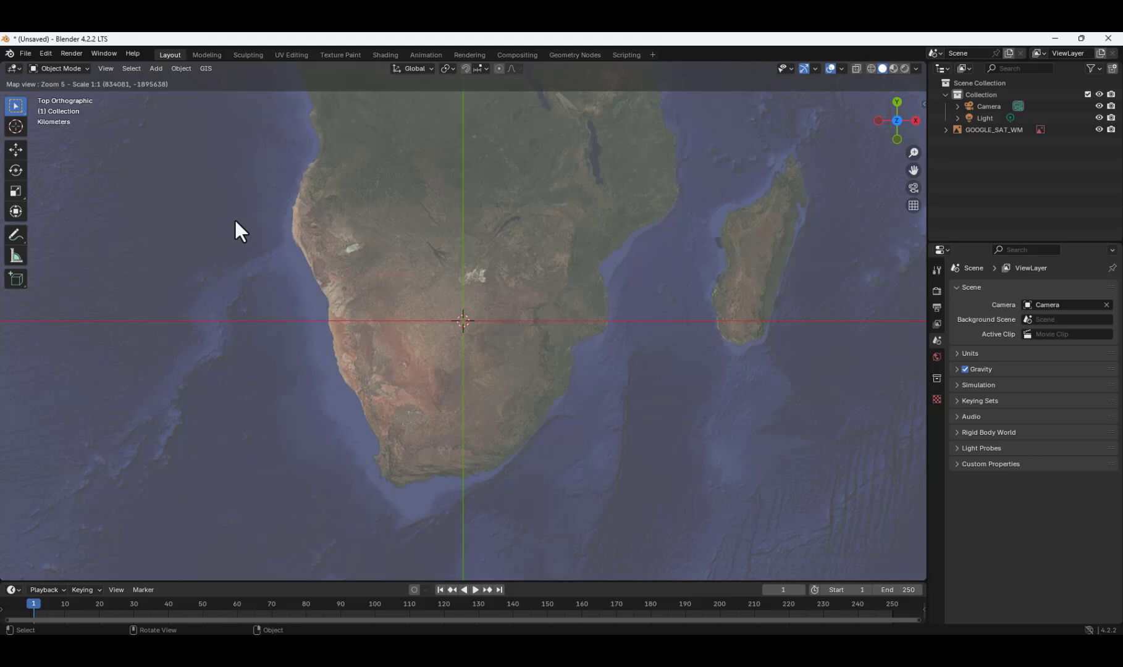
{"action": "key", "text": "g"}
{"action": "left_click", "coordinate": [272, 223]}
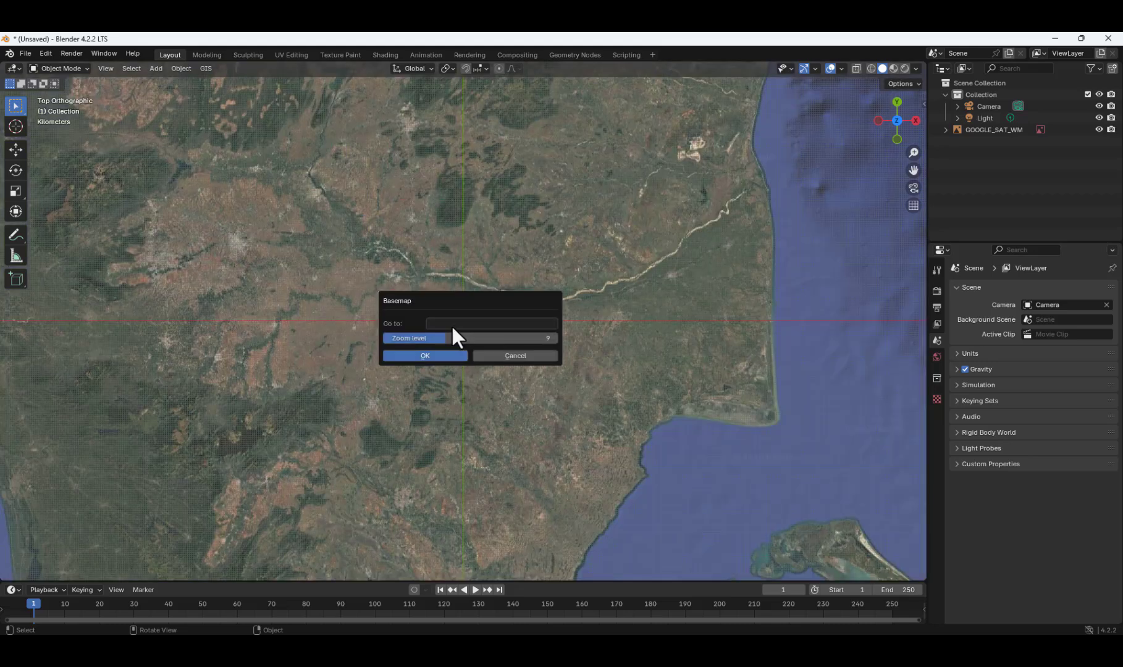
{"action": "left_click", "coordinate": [456, 324]}
{"action": "type", "text": "HAL "}
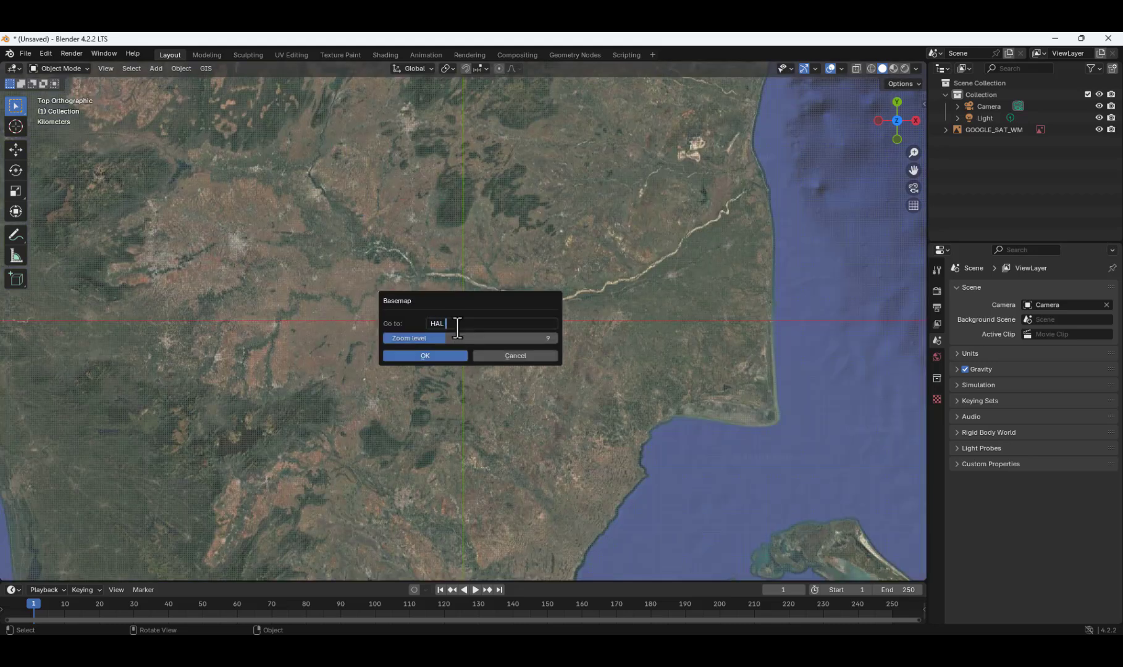
{"action": "type", "text": "Airport"}
{"action": "left_click", "coordinate": [549, 338]}
{"action": "type", "text": "20"}
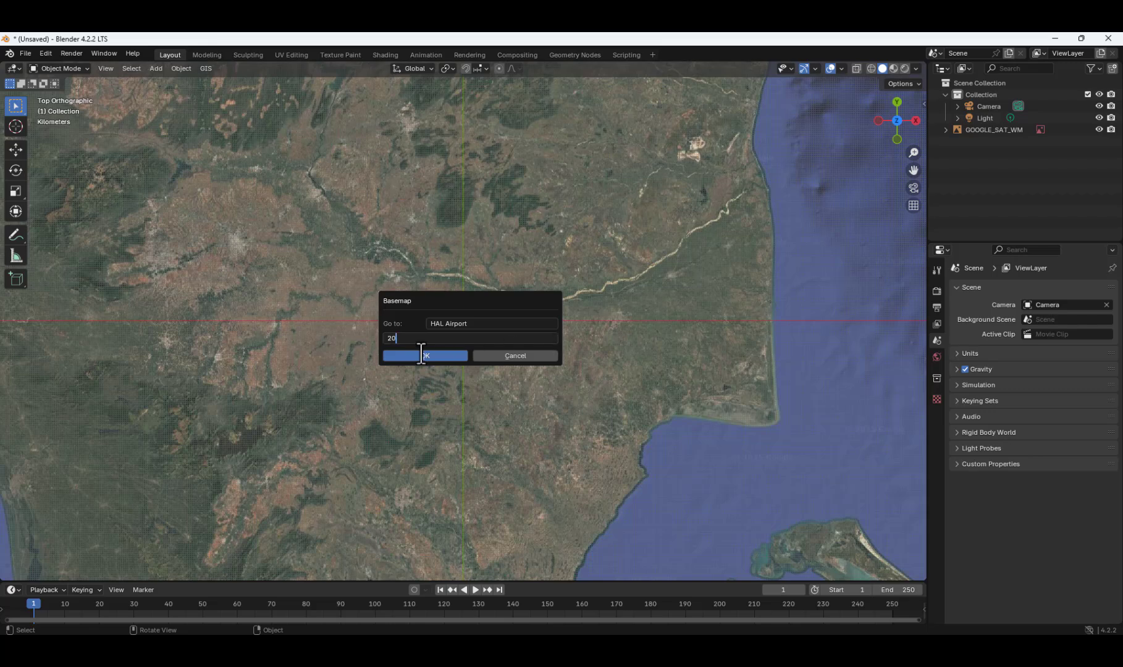
{"action": "key", "text": "Return"}
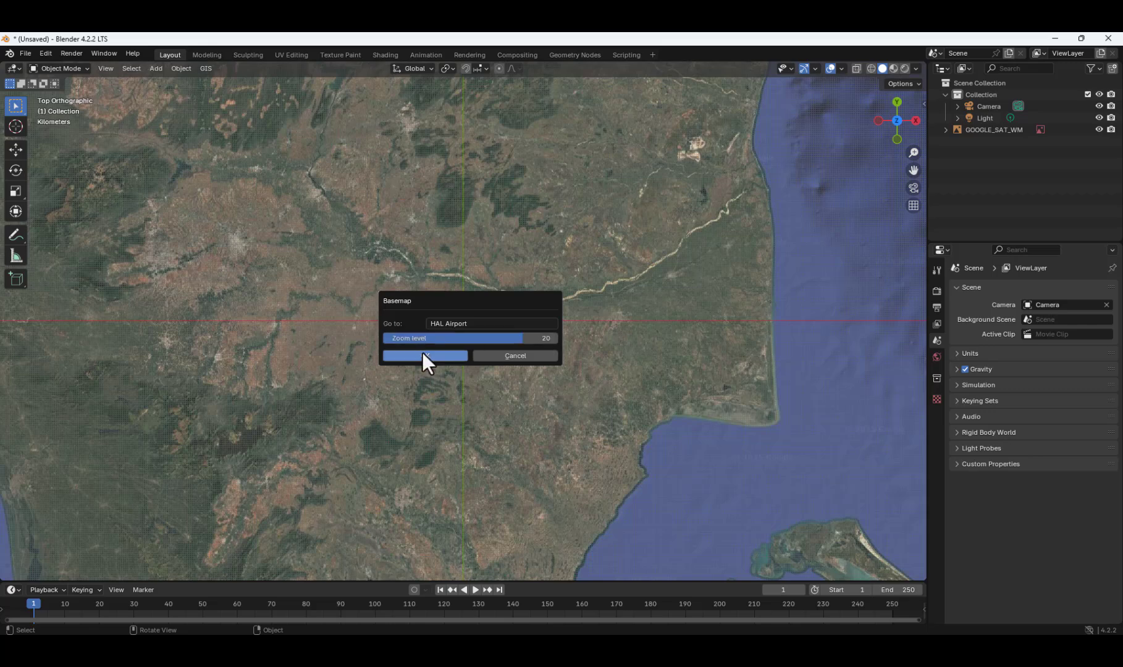
{"action": "left_click", "coordinate": [421, 355]}
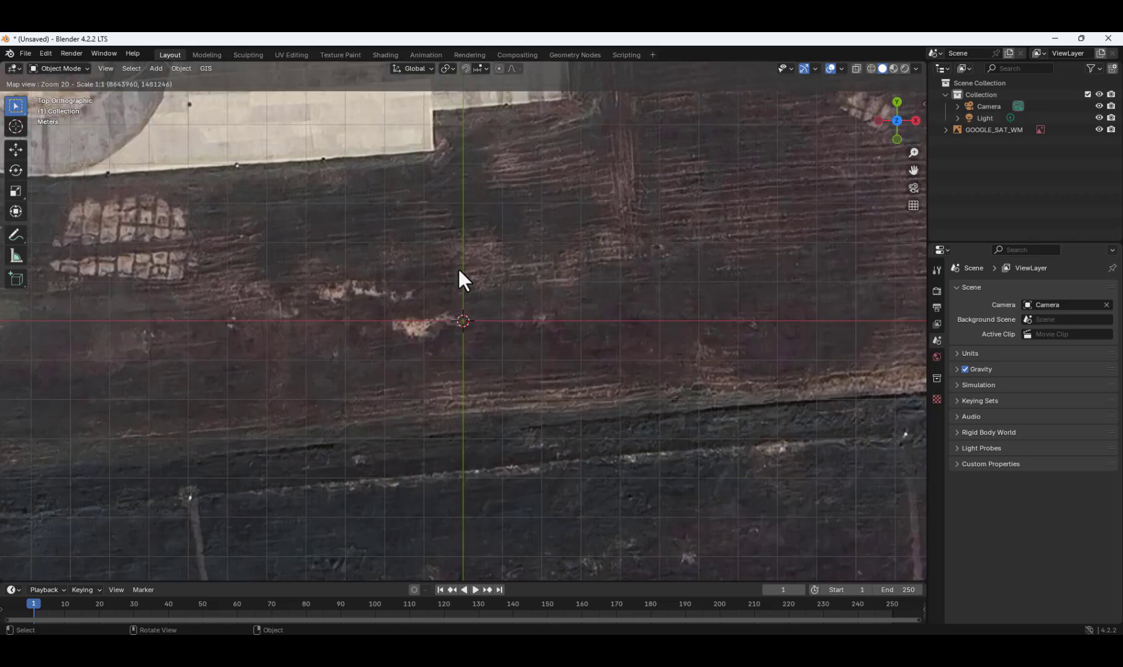
Frame the whole airport runway and its surroundings at map zoom 16 and export the satellite view as a textured plane.
{"action": "scroll", "coordinate": [459, 270], "scroll_direction": "down", "scroll_amount": 2}
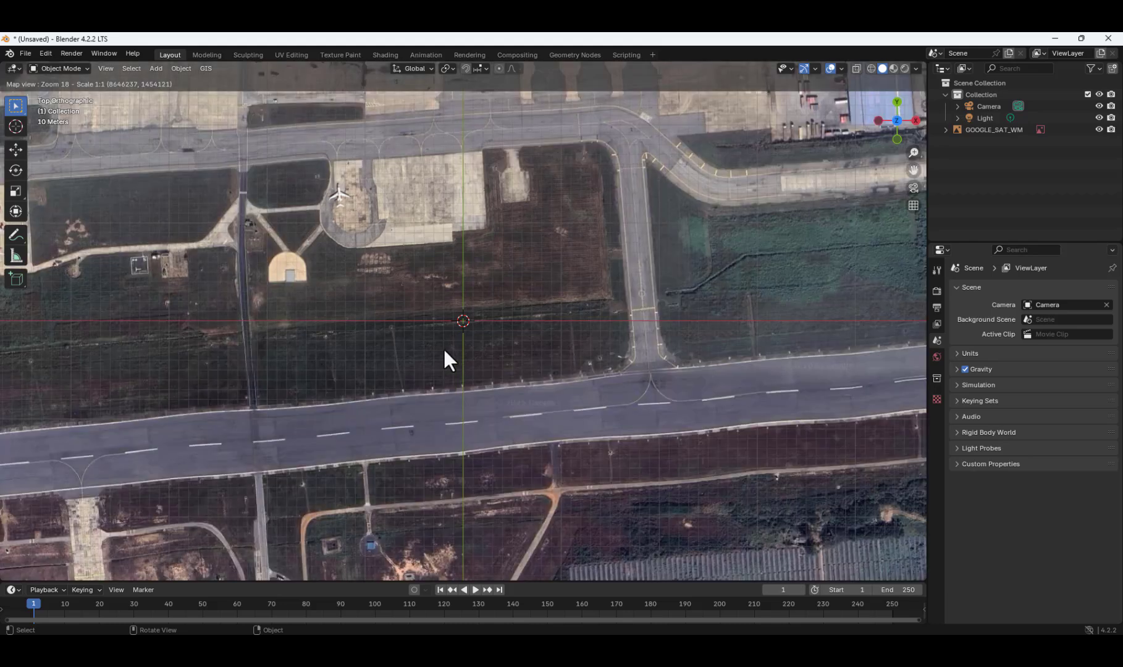
{"action": "scroll", "coordinate": [445, 354], "scroll_direction": "down", "scroll_amount": 3}
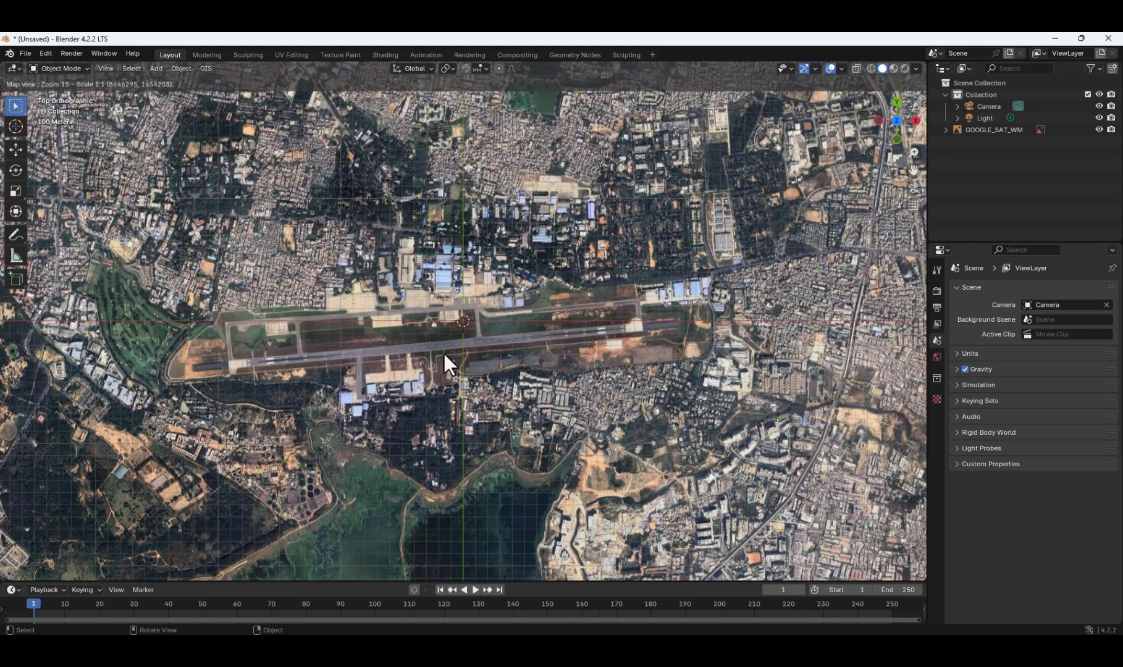
{"action": "scroll", "coordinate": [444, 352], "scroll_direction": "up", "scroll_amount": 1}
{"action": "scroll", "coordinate": [444, 353], "scroll_direction": "down", "scroll_amount": 1}
{"action": "scroll", "coordinate": [444, 353], "scroll_direction": "up", "scroll_amount": 1}
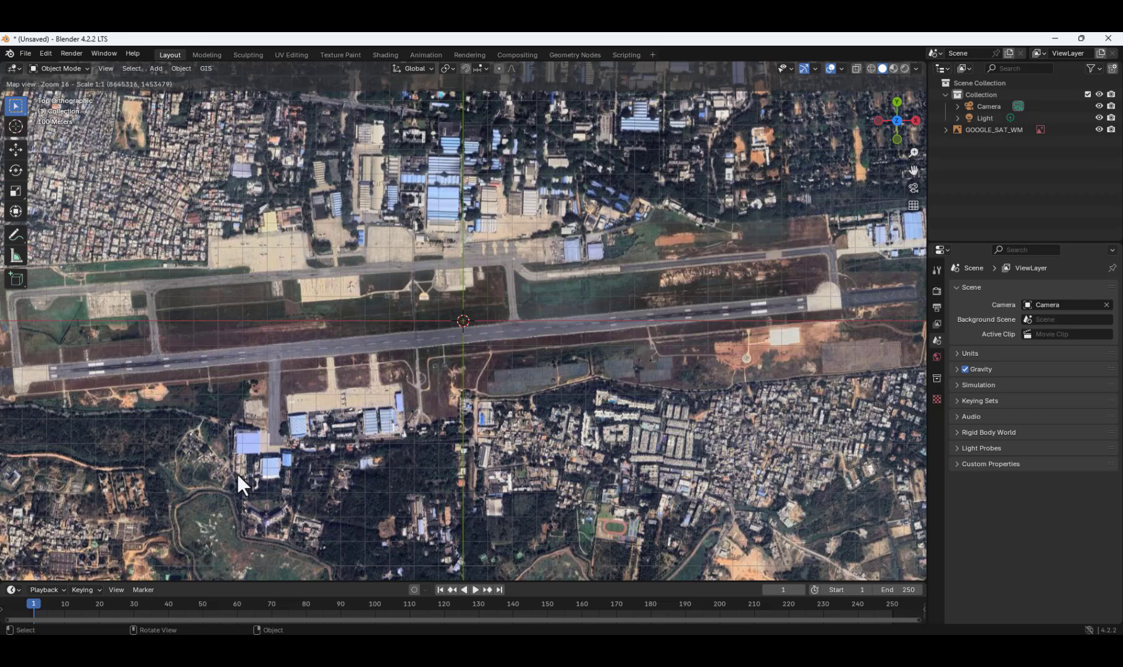
{"action": "key", "text": "e"}
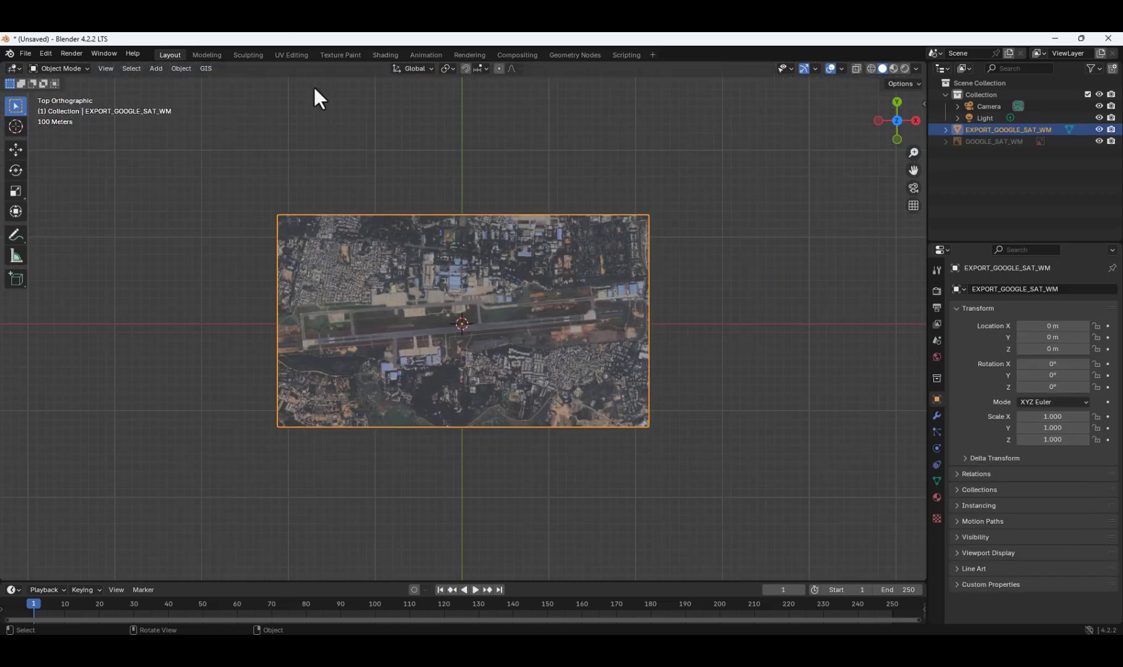
Get OSM building and natural ways for the exported map plane, with elevation taken from EXPORT_GOOGLE_SAT_WM and separate objects enabled.
{"action": "left_click", "coordinate": [207, 69]}
{"action": "mouse_move", "coordinate": [212, 100]}
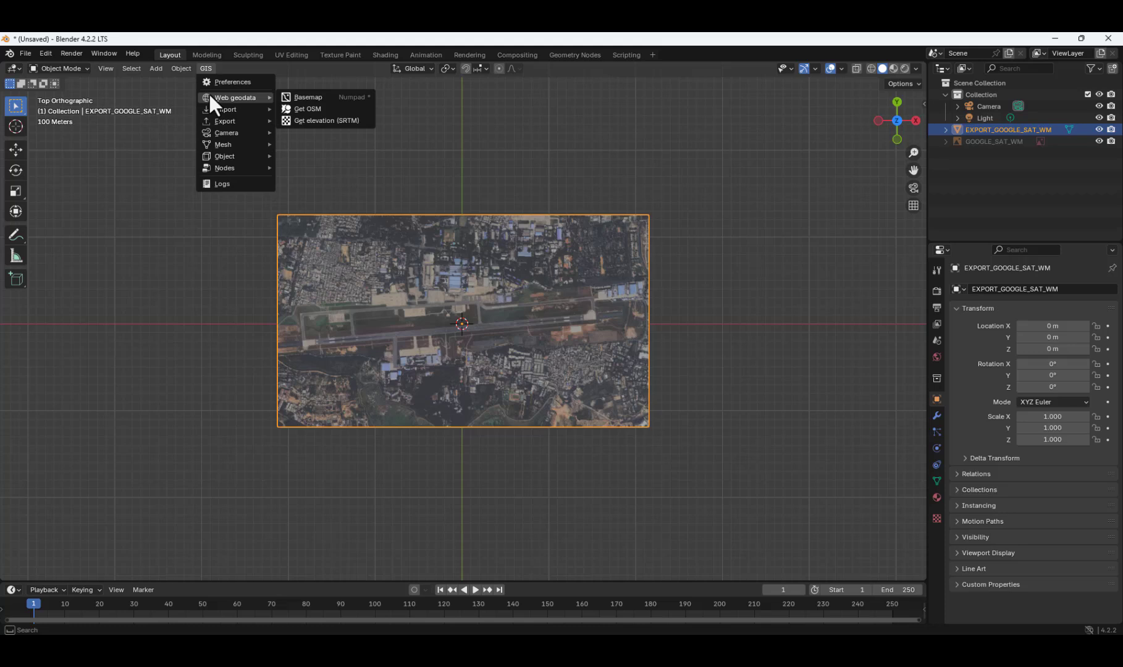
{"action": "left_click", "coordinate": [297, 105]}
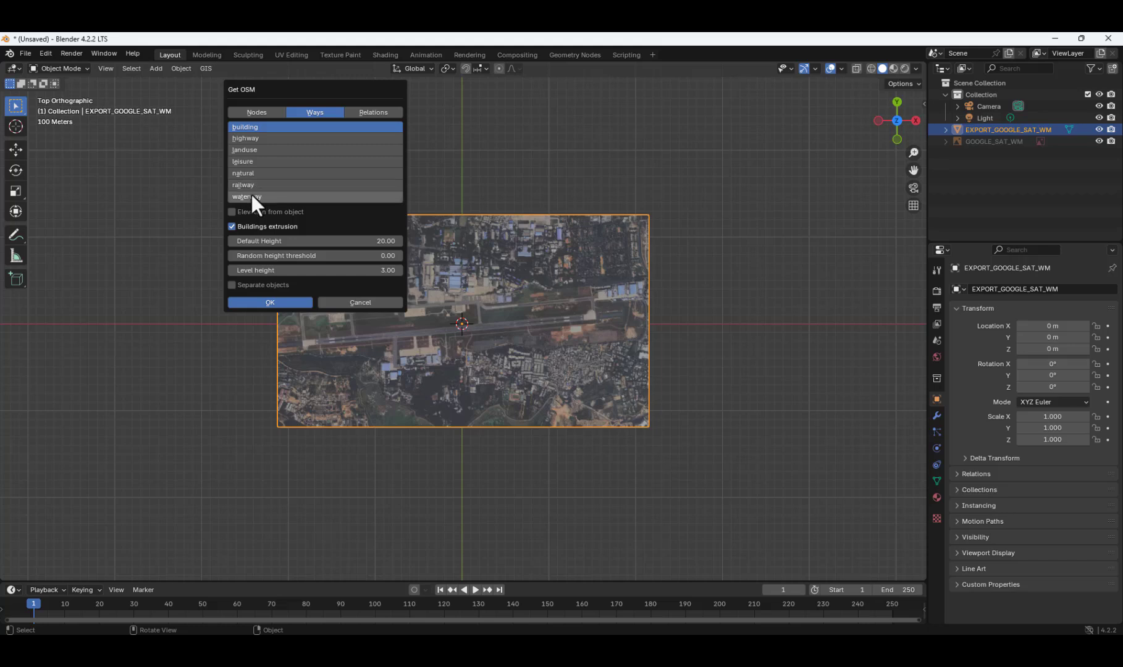
{"action": "left_click", "coordinate": [252, 174]}
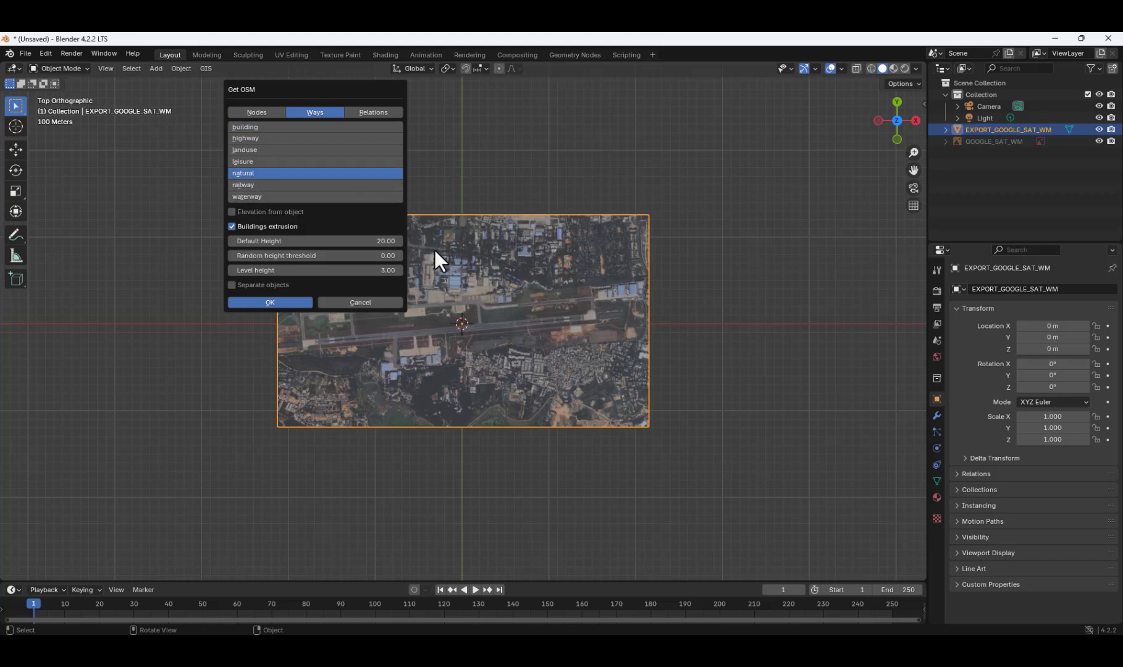
{"action": "left_click", "coordinate": [254, 127], "text": "shift"}
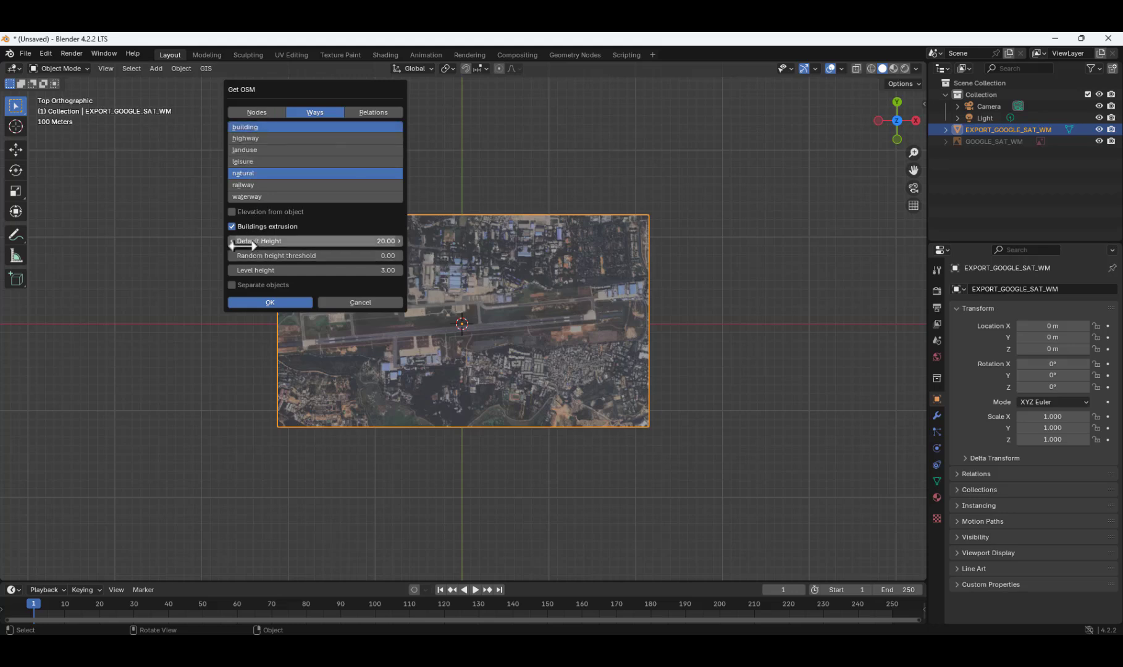
{"action": "left_click", "coordinate": [232, 212]}
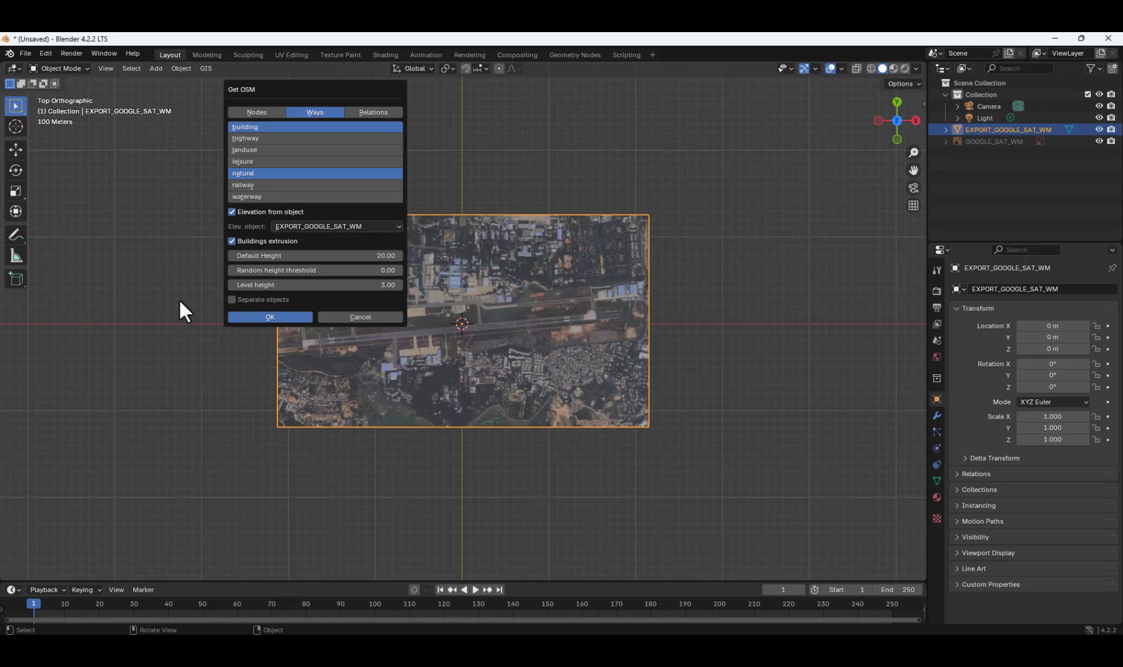
{"action": "left_click", "coordinate": [232, 300]}
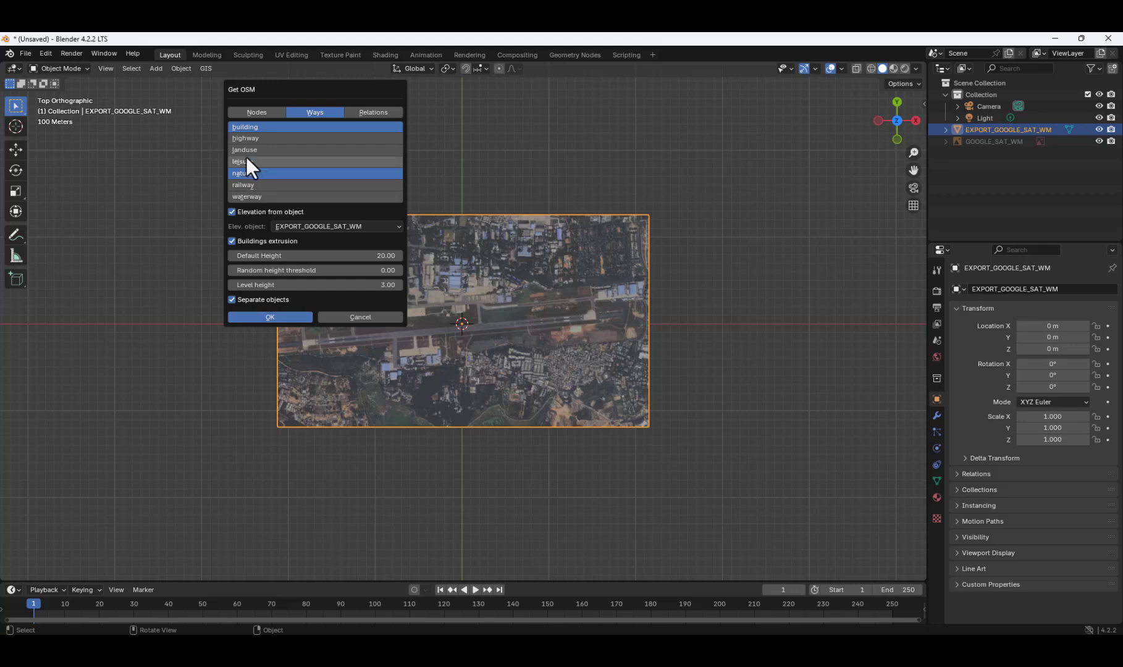
{"action": "left_click", "coordinate": [255, 316]}
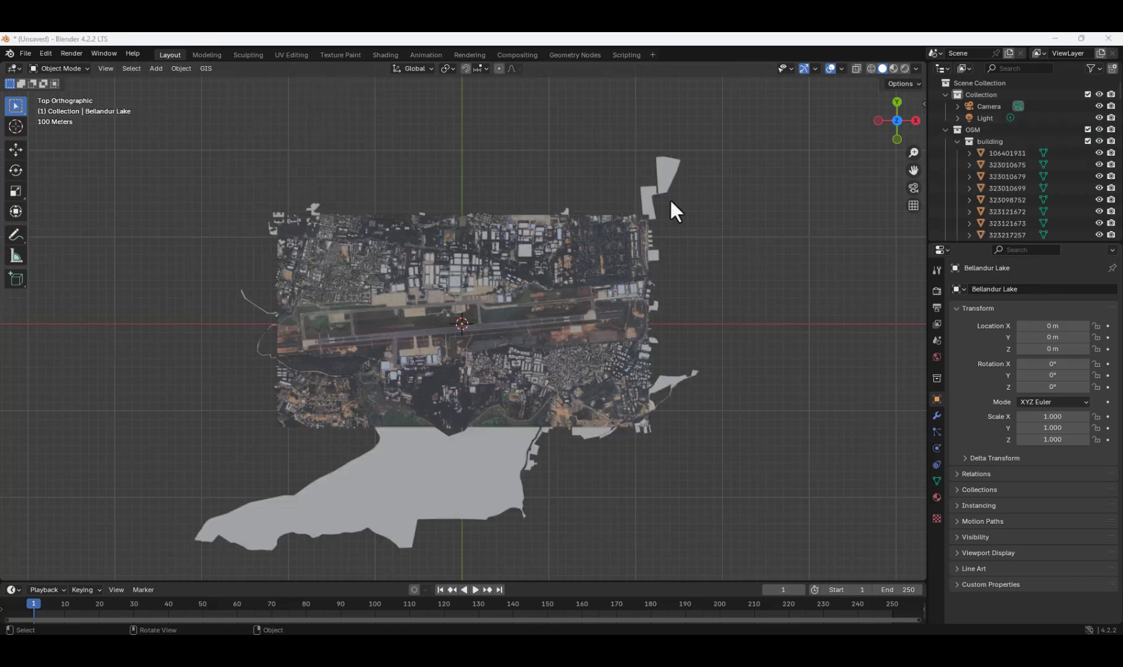
Examine the extruded OSM buildings and natural areas around the runway from several angles.
{"action": "middle_click_drag", "start_coordinate": [231, 362], "coordinate": [430, 338]}
{"action": "scroll", "coordinate": [430, 338], "scroll_direction": "up", "scroll_amount": 6}
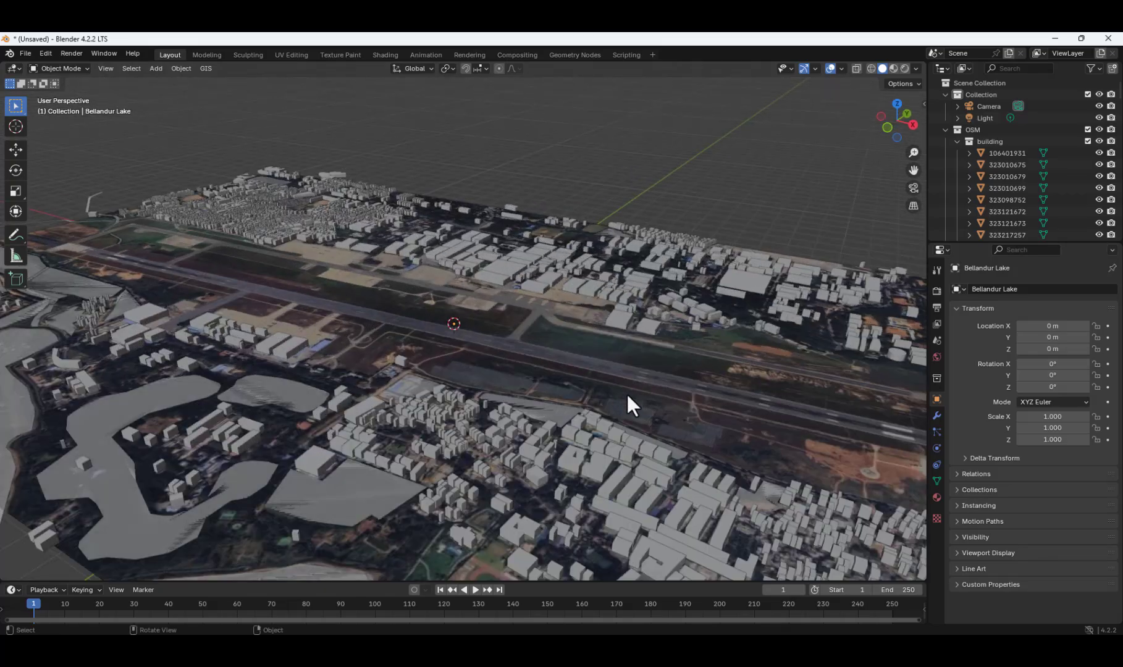
{"action": "middle_click_drag", "start_coordinate": [627, 395], "coordinate": [591, 380]}
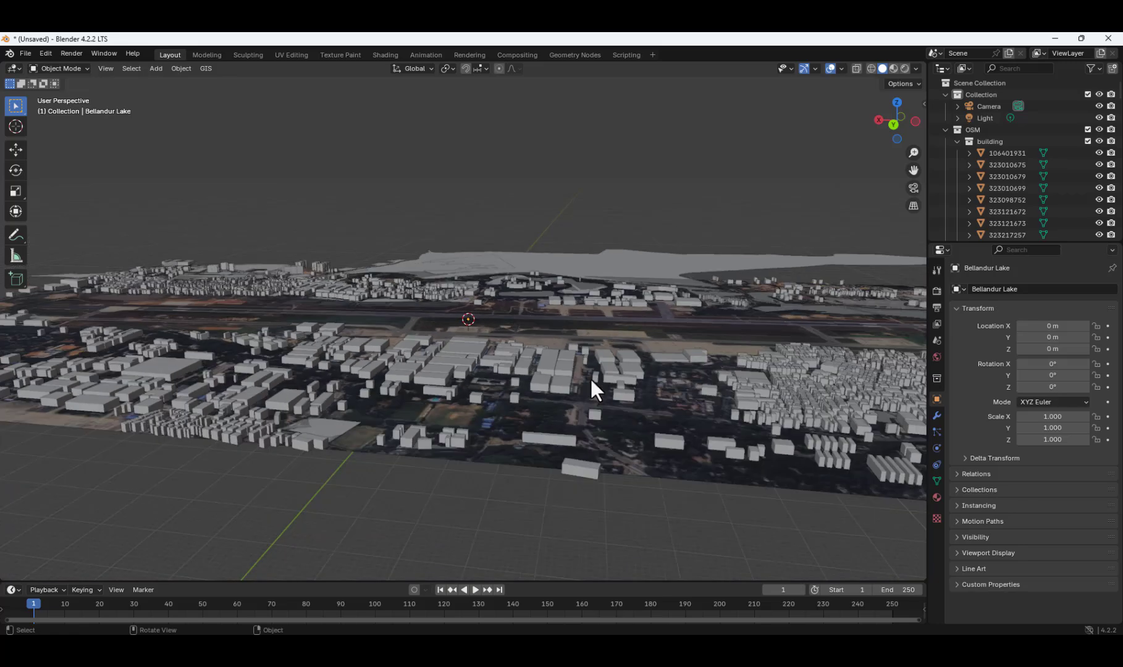
{"action": "scroll", "coordinate": [618, 402], "scroll_direction": "down", "scroll_amount": 4}
{"action": "middle_click_drag", "start_coordinate": [635, 421], "coordinate": [628, 377]}
{"action": "scroll", "coordinate": [610, 455], "scroll_direction": "up", "scroll_amount": 5}
{"action": "scroll", "coordinate": [584, 393], "scroll_direction": "down", "scroll_amount": 6}
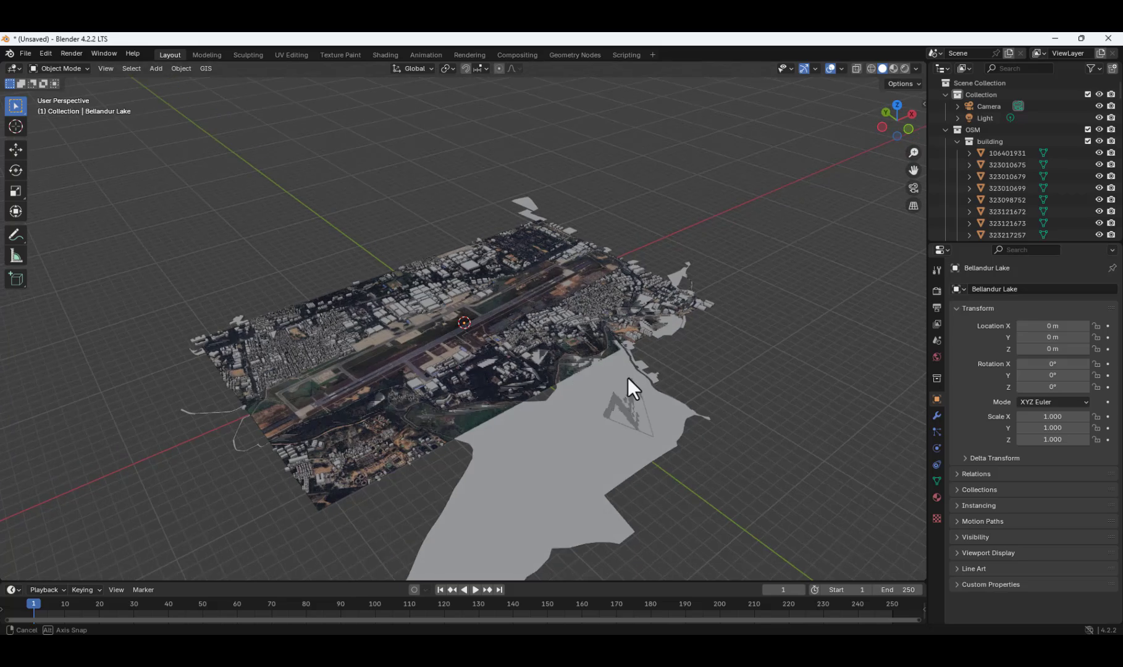
{"action": "scroll", "coordinate": [377, 400], "scroll_direction": "up", "scroll_amount": 6}
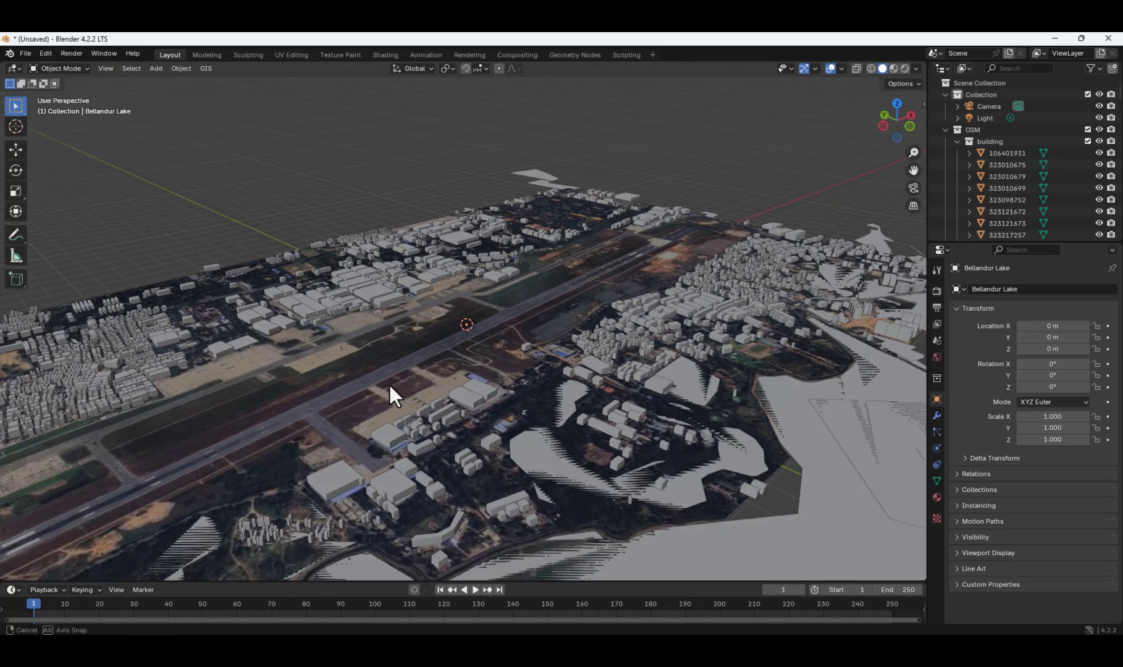
Select the large lake surface and examine its extent relative to the satellite plane and the airport.
{"action": "left_click", "coordinate": [826, 506]}
{"action": "scroll", "coordinate": [662, 500], "scroll_direction": "down", "scroll_amount": 1}
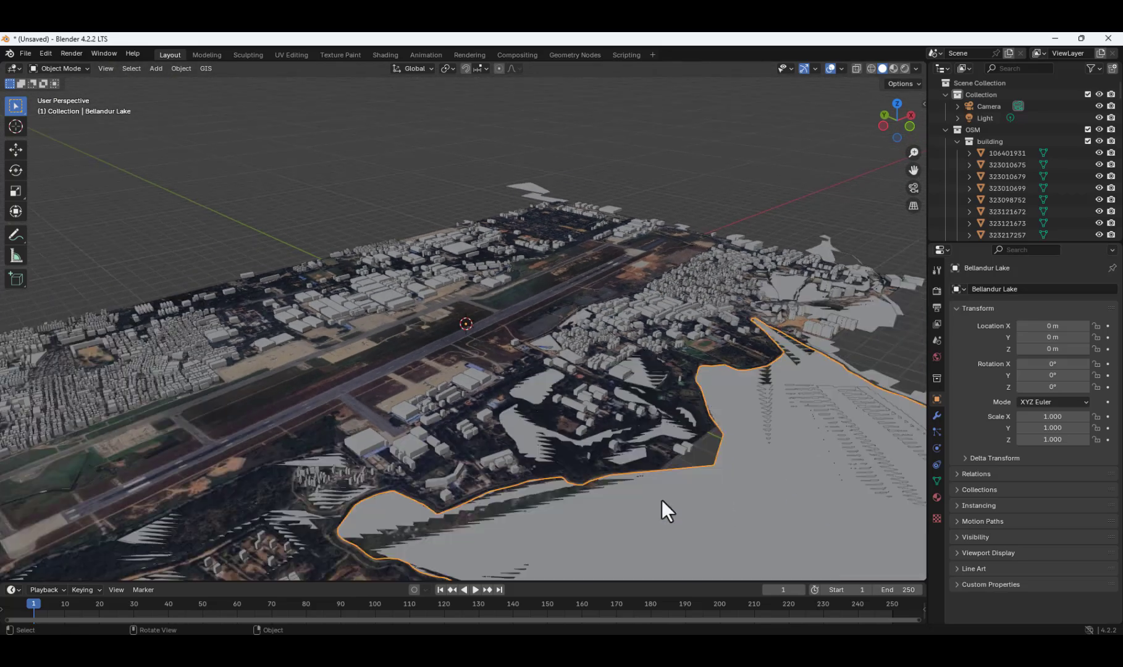
{"action": "scroll", "coordinate": [540, 484], "scroll_direction": "down", "scroll_amount": 1}
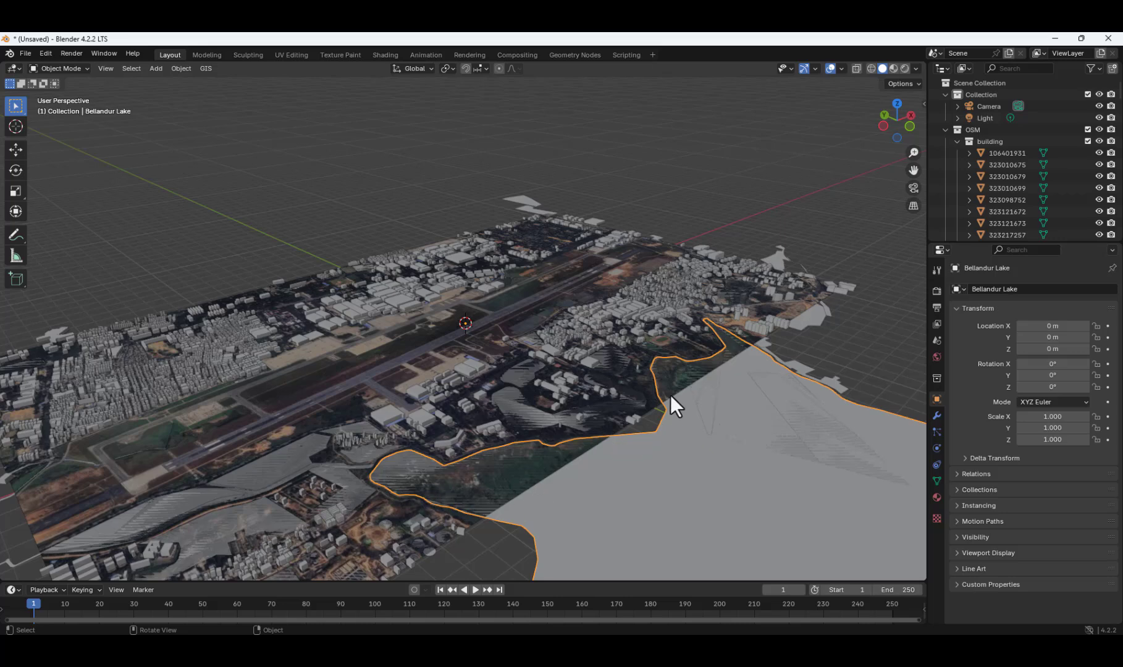
{"action": "scroll", "coordinate": [399, 424], "scroll_direction": "down", "scroll_amount": 5}
{"action": "middle_click_drag", "start_coordinate": [386, 455], "coordinate": [495, 469]}
{"action": "scroll", "coordinate": [570, 380], "scroll_direction": "up", "scroll_amount": 5}
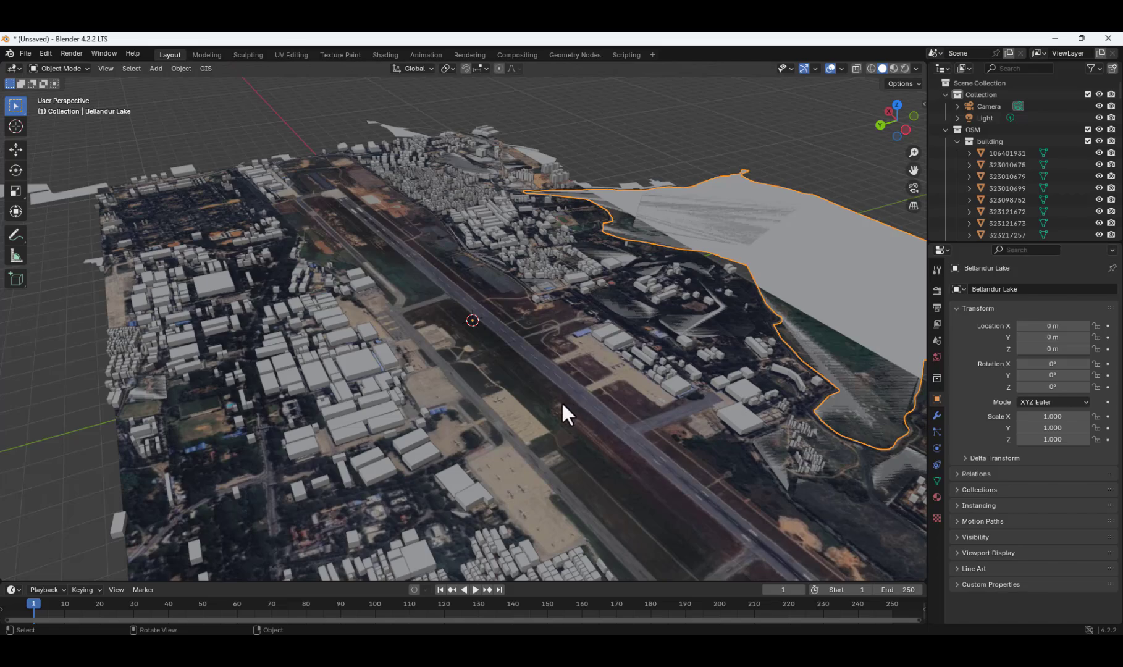
{"action": "mouse_move", "coordinate": [562, 401]}
{"action": "middle_mouse_down"}
{"action": "mouse_move", "coordinate": [518, 374]}
{"action": "mouse_move", "coordinate": [520, 384]}
{"action": "middle_mouse_up"}
{"action": "scroll", "coordinate": [394, 124], "scroll_direction": "down", "scroll_amount": 6}
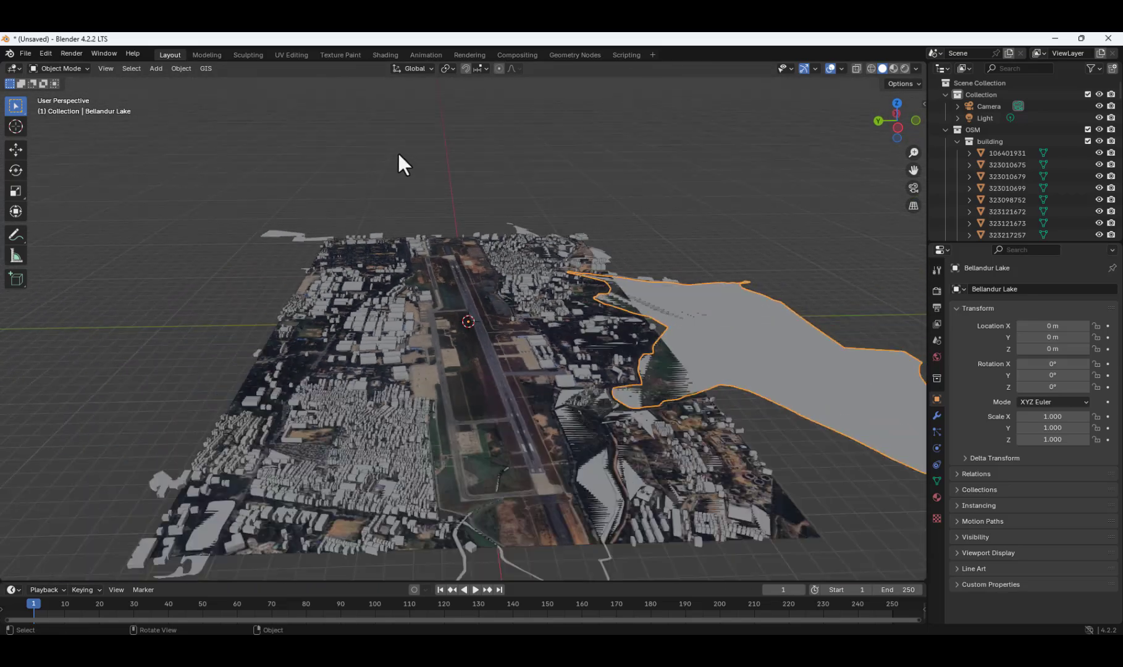
{"action": "mouse_move", "coordinate": [500, 521]}
{"action": "middle_mouse_down"}
{"action": "mouse_move", "coordinate": [506, 498]}
{"action": "mouse_move", "coordinate": [518, 518]}
{"action": "middle_mouse_up"}
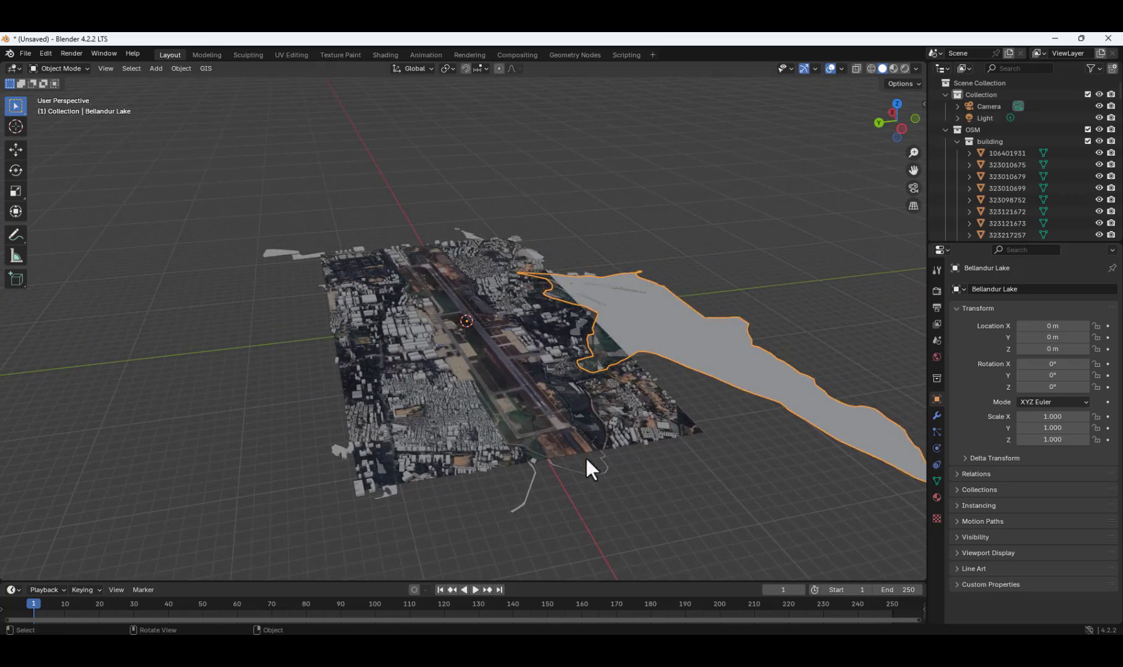
{"action": "scroll", "coordinate": [591, 472], "scroll_direction": "up", "scroll_amount": 4}
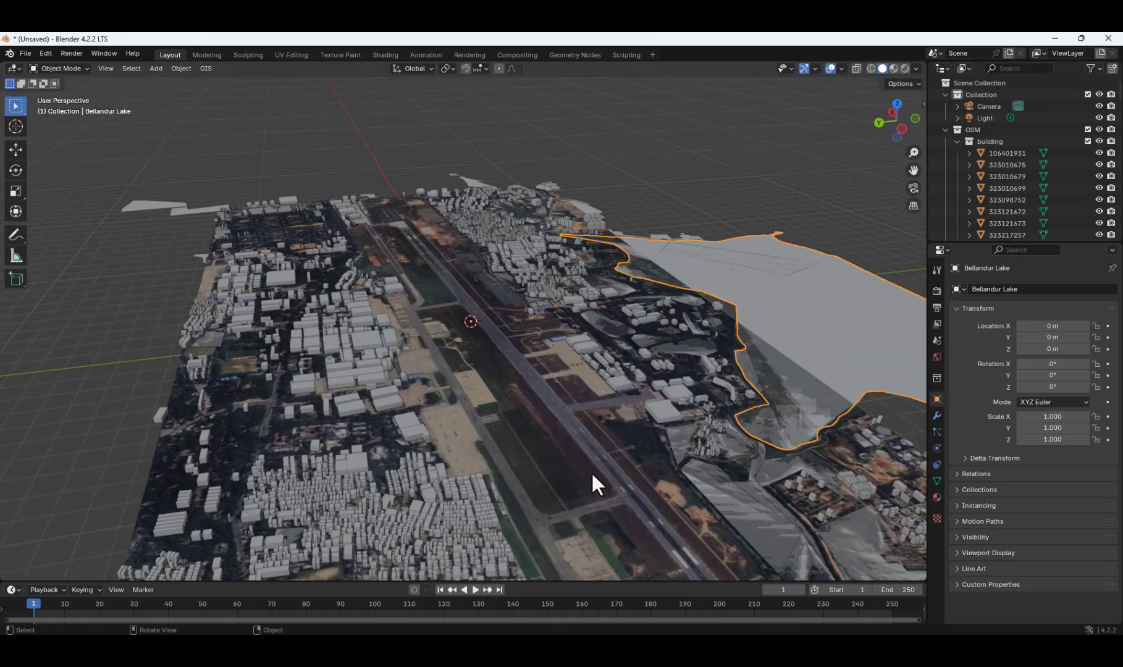
Exclude the OSM collection from the view layer, including its natural features, but keep the building sub-collection enabled.
{"action": "left_click", "coordinate": [1087, 142]}
{"action": "left_click", "coordinate": [1087, 129]}
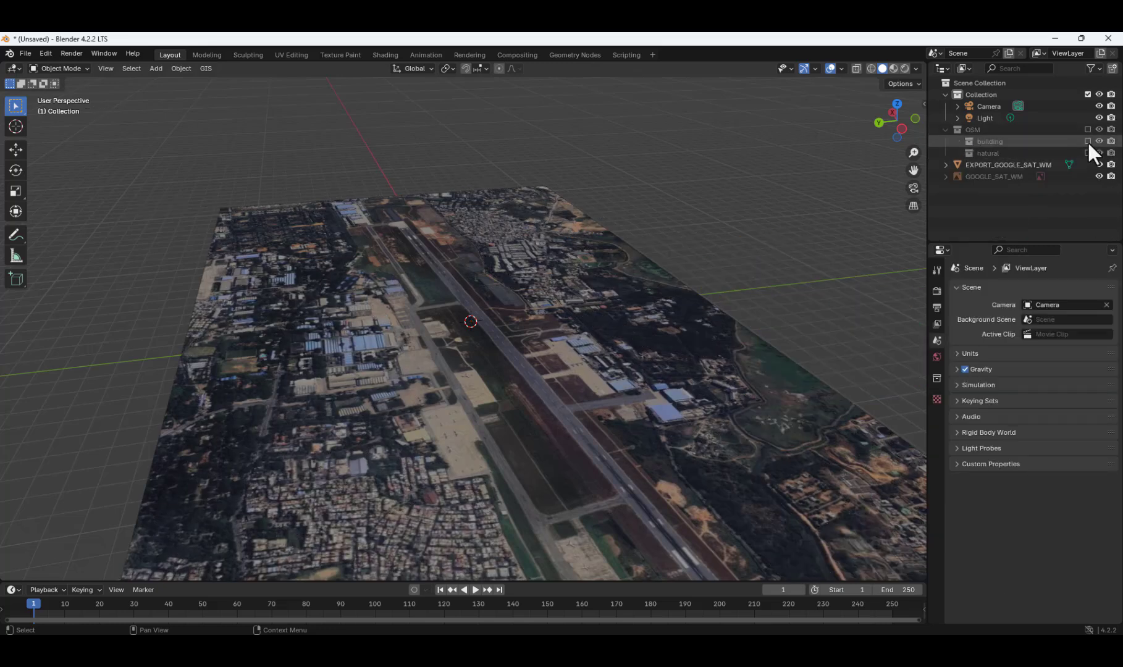
{"action": "left_click", "coordinate": [1086, 143]}
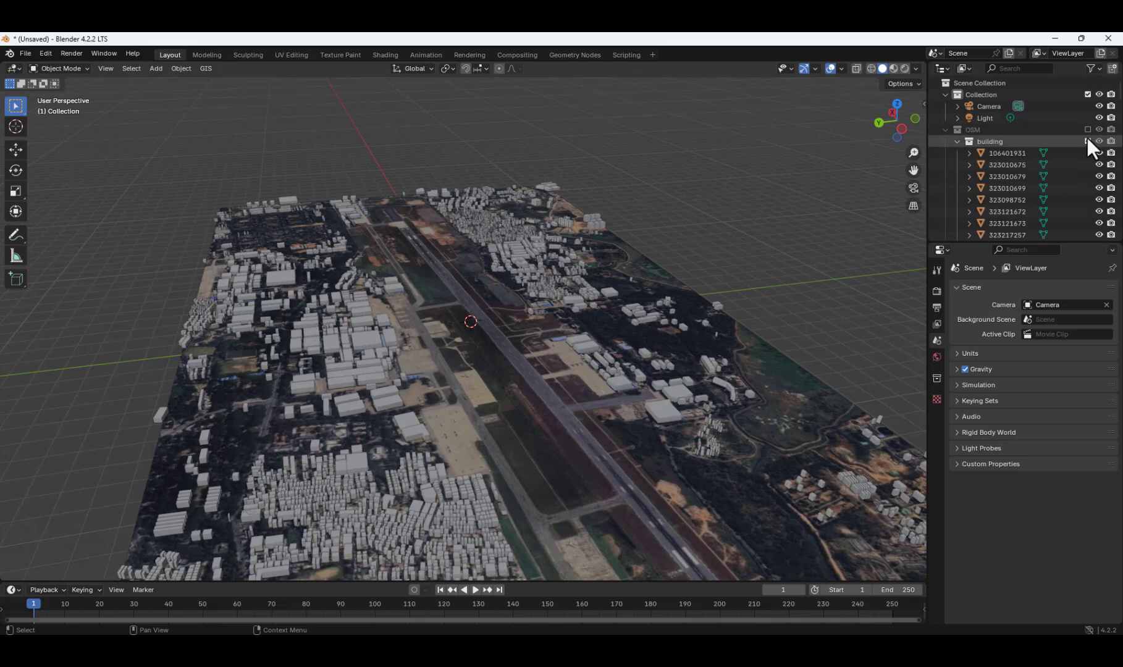
Exclude the building and natural sub-collections of the OSM collection from the view layer.
{"action": "left_click", "coordinate": [1087, 141]}
{"action": "left_click", "coordinate": [1087, 152]}
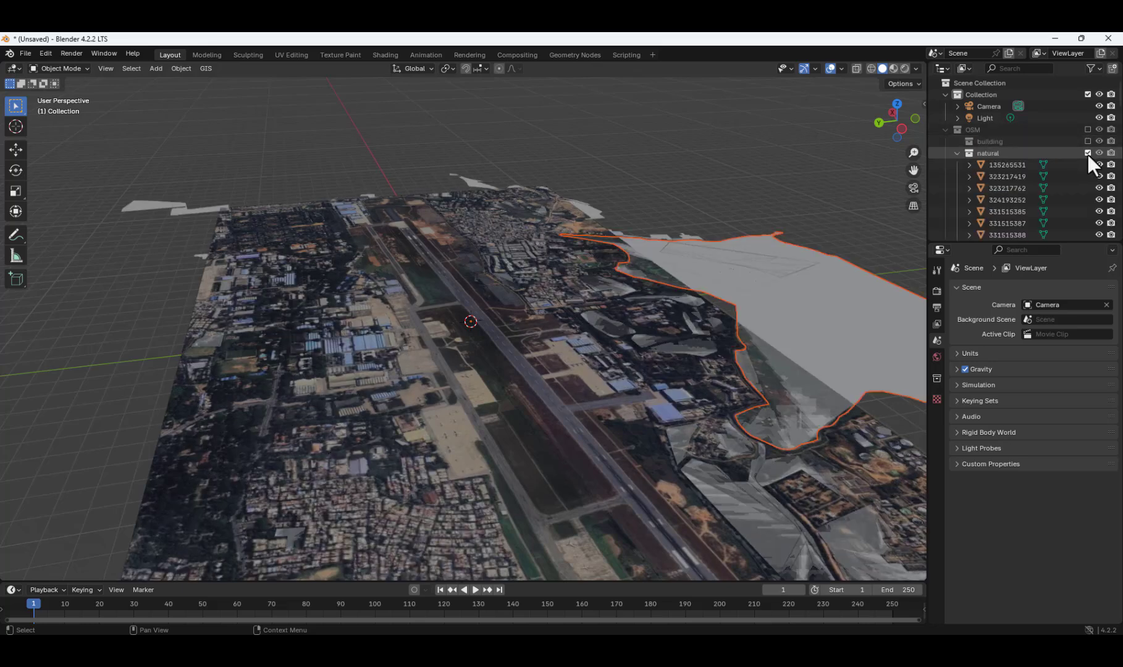
{"action": "left_click", "coordinate": [1087, 154]}
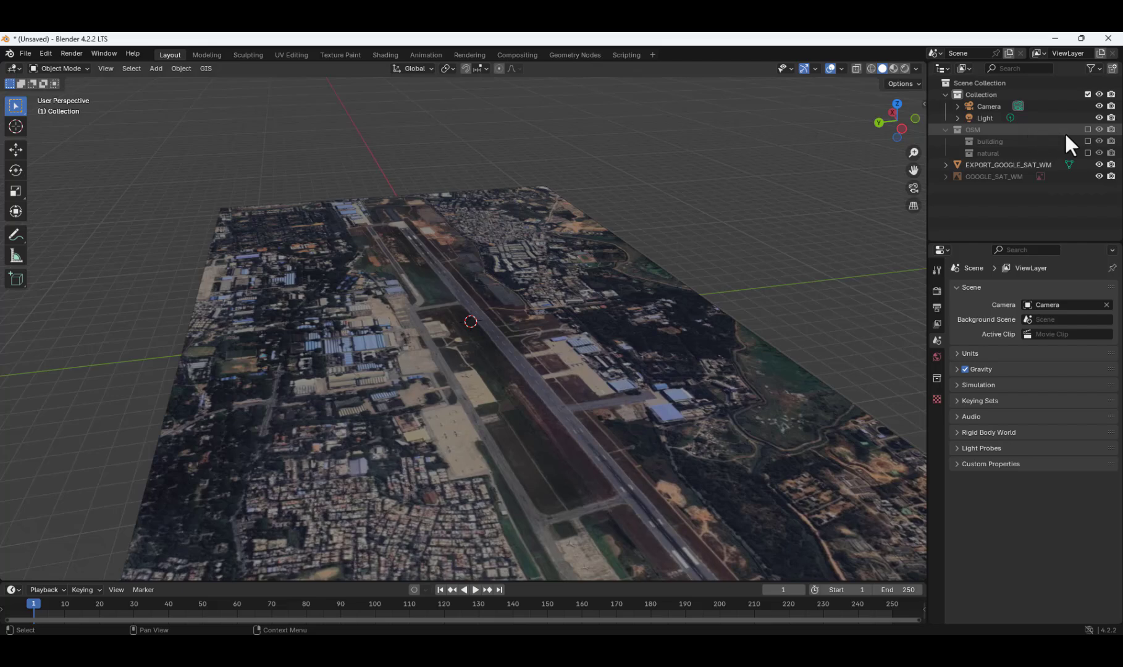
{"action": "mouse_move", "coordinate": [742, 231]}
{"action": "middle_mouse_down"}
{"action": "mouse_move", "coordinate": [730, 233]}
{"action": "mouse_move", "coordinate": [743, 232]}
{"action": "middle_mouse_up"}
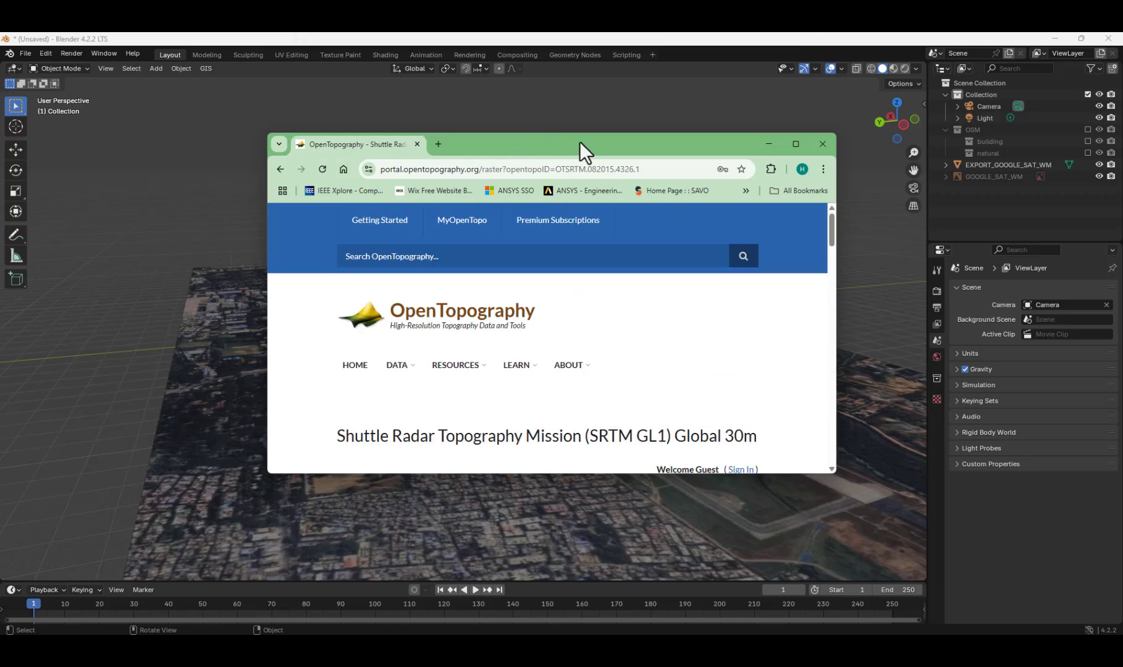
Switch to the browser showing OpenTopography and sign in to the account.
{"action": "double_click", "coordinate": [586, 142]}
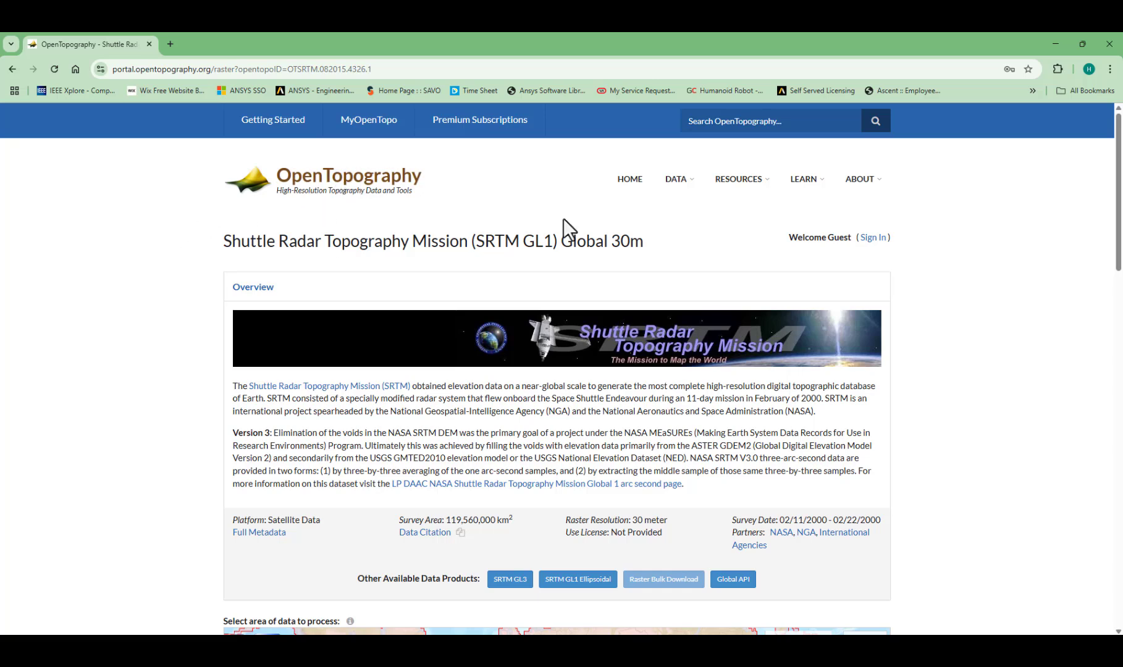
{"action": "left_click", "coordinate": [873, 239]}
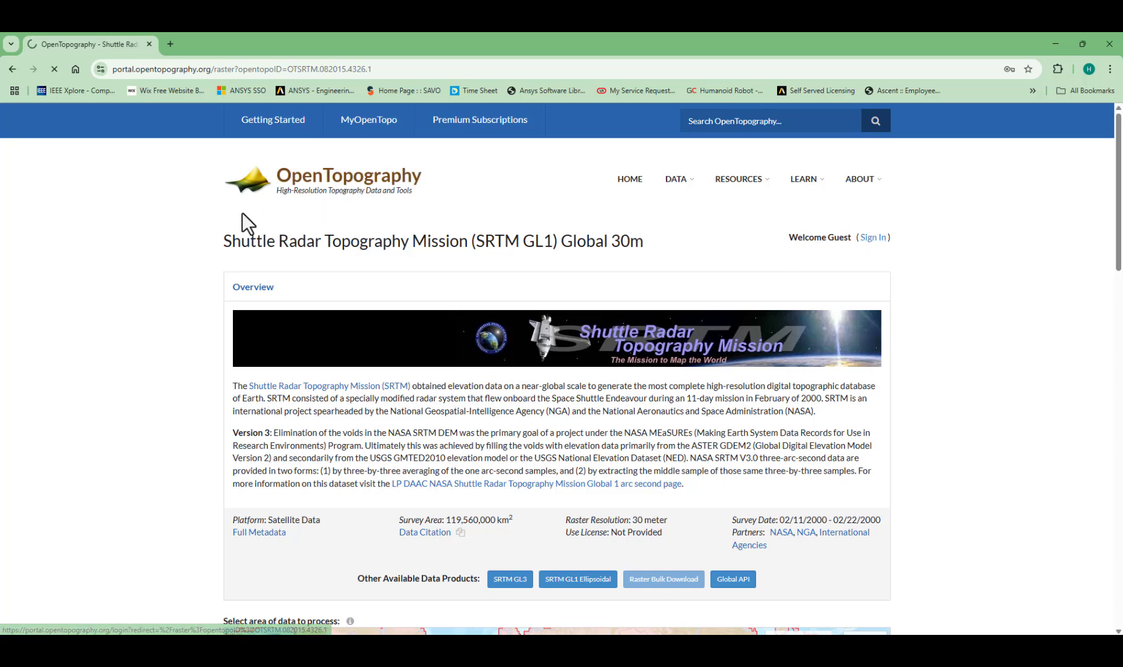
{"action": "left_click", "coordinate": [409, 450]}
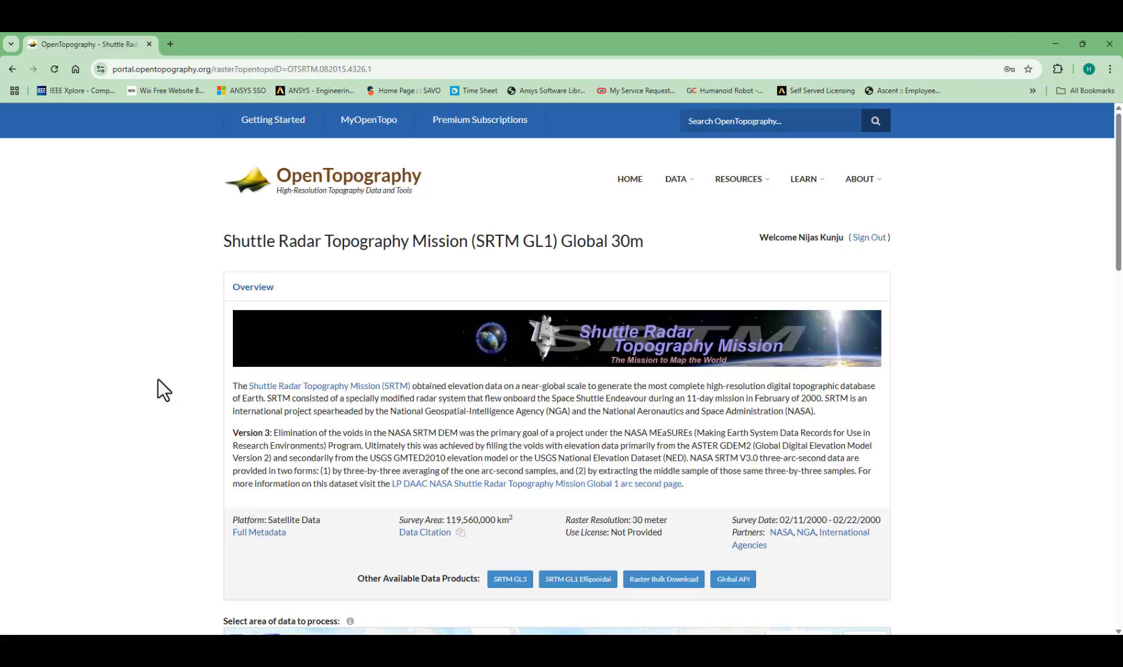
Open the MyOpenTopo workbench and copy the account's API key.
{"action": "scroll", "coordinate": [158, 378], "scroll_direction": "down", "scroll_amount": 2}
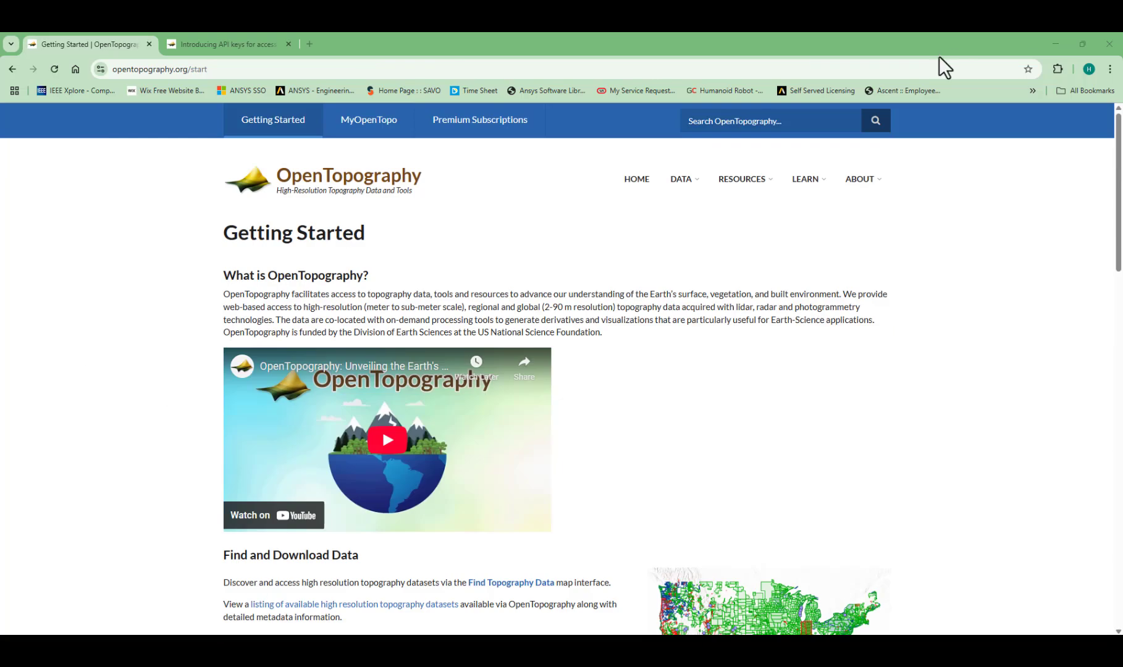
{"action": "scroll", "coordinate": [557, 419], "scroll_direction": "down", "scroll_amount": 1}
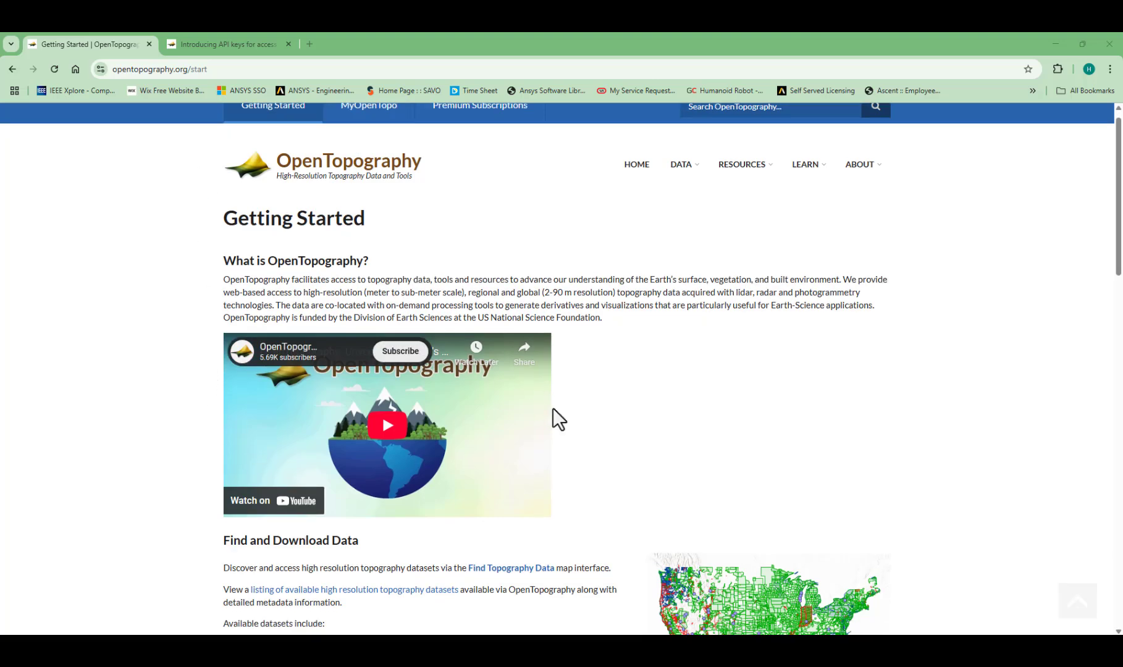
{"action": "scroll", "coordinate": [526, 396], "scroll_direction": "up", "scroll_amount": 1}
{"action": "left_click", "coordinate": [388, 124]}
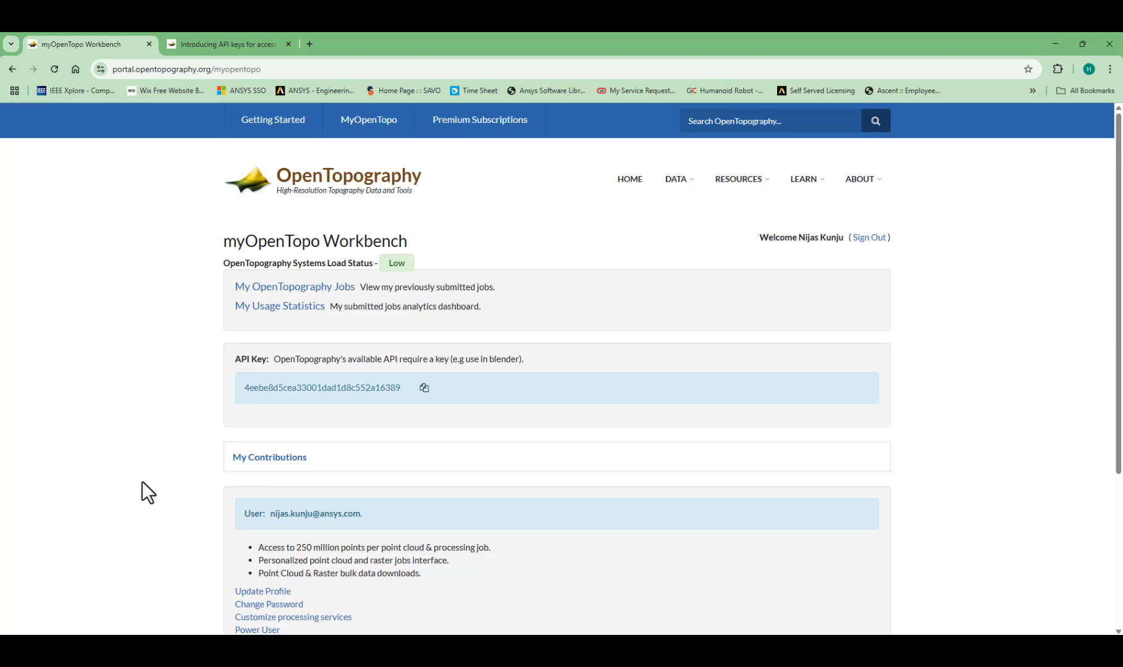
{"action": "left_click", "coordinate": [424, 389]}
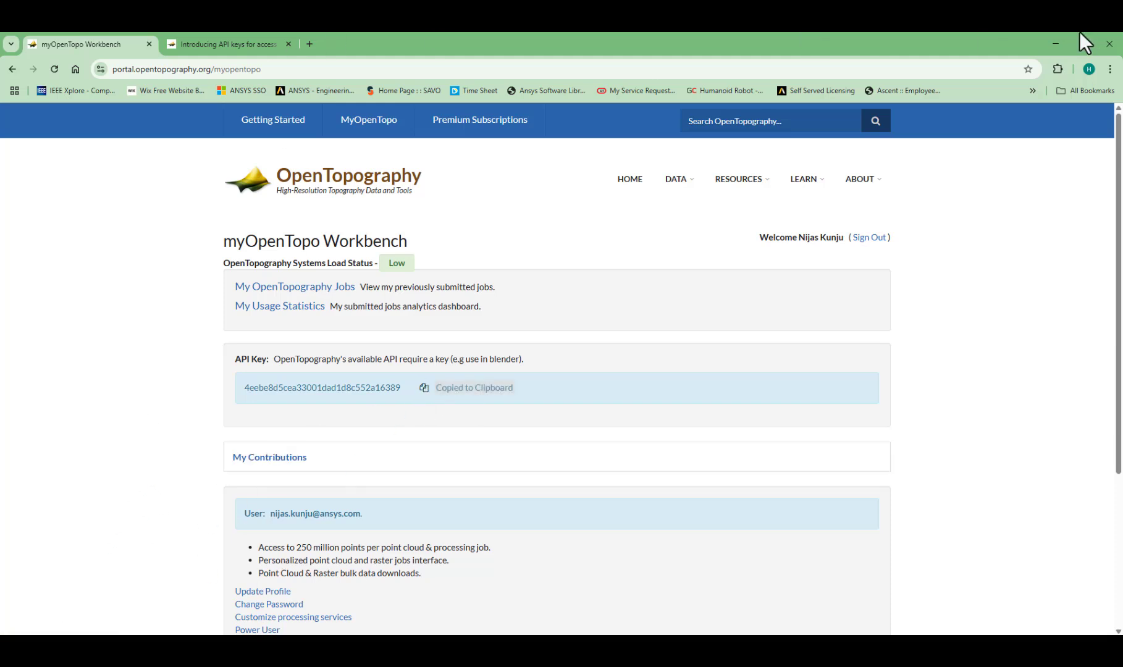
Return to Blender and enter the copied key as the Opentopography Api Key in the BlenderGIS preferences.
{"action": "left_click", "coordinate": [1056, 44]}
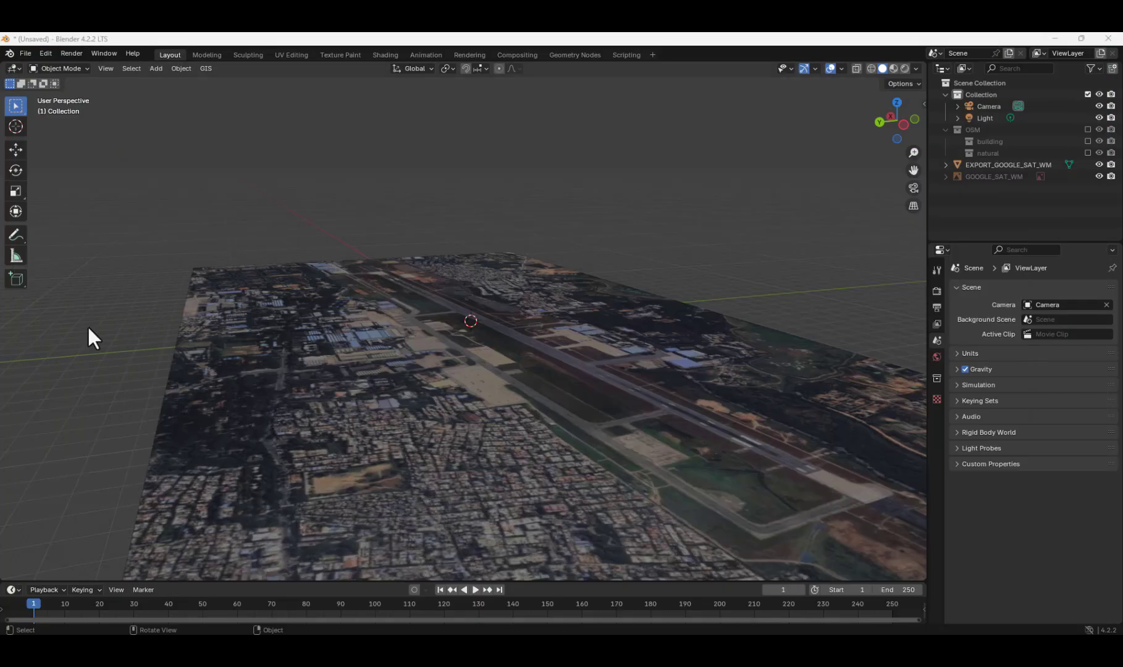
{"action": "left_click", "coordinate": [205, 69]}
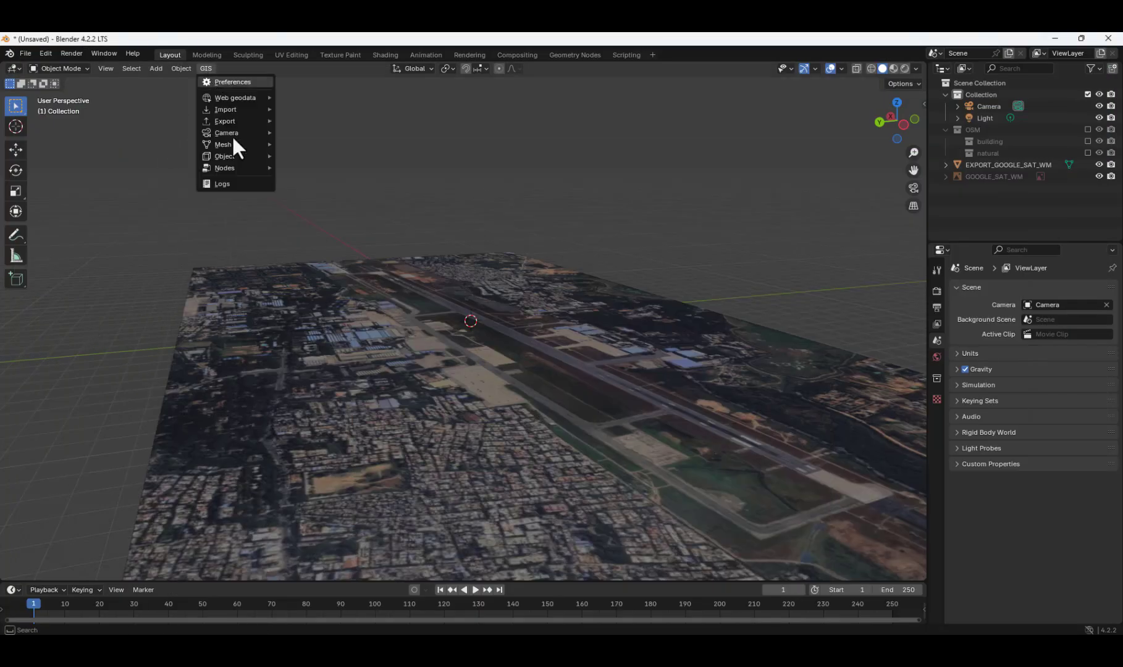
{"action": "left_click", "coordinate": [232, 81]}
{"action": "scroll", "coordinate": [179, 231], "scroll_direction": "down", "scroll_amount": 6}
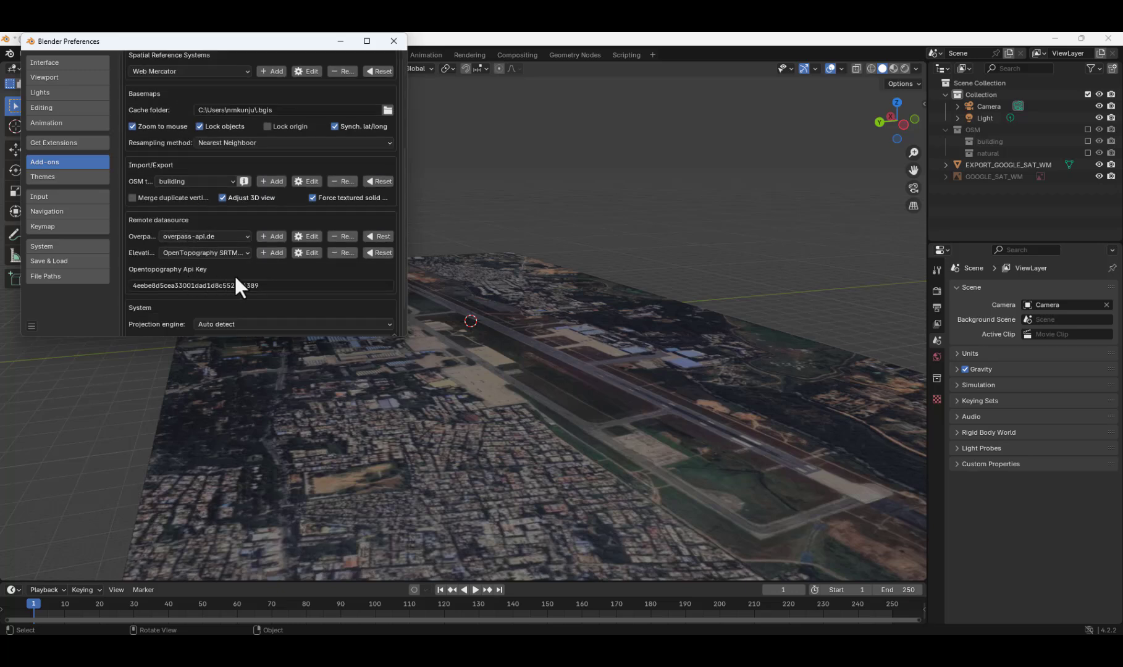
{"action": "left_click", "coordinate": [282, 286]}
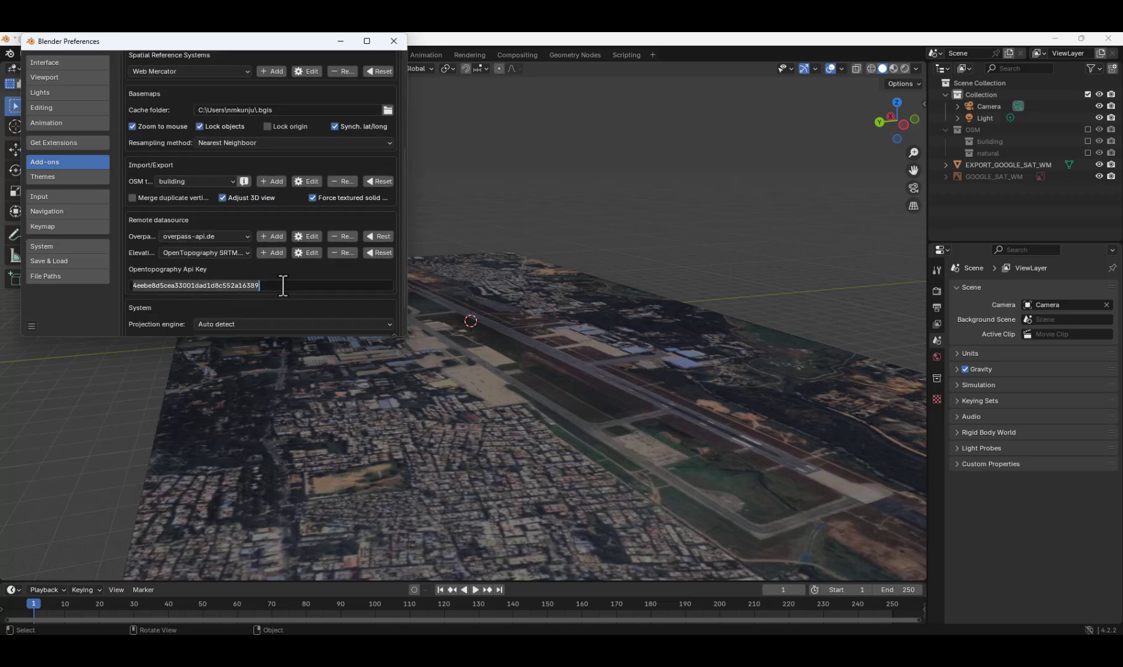
{"action": "left_click", "coordinate": [283, 285]}
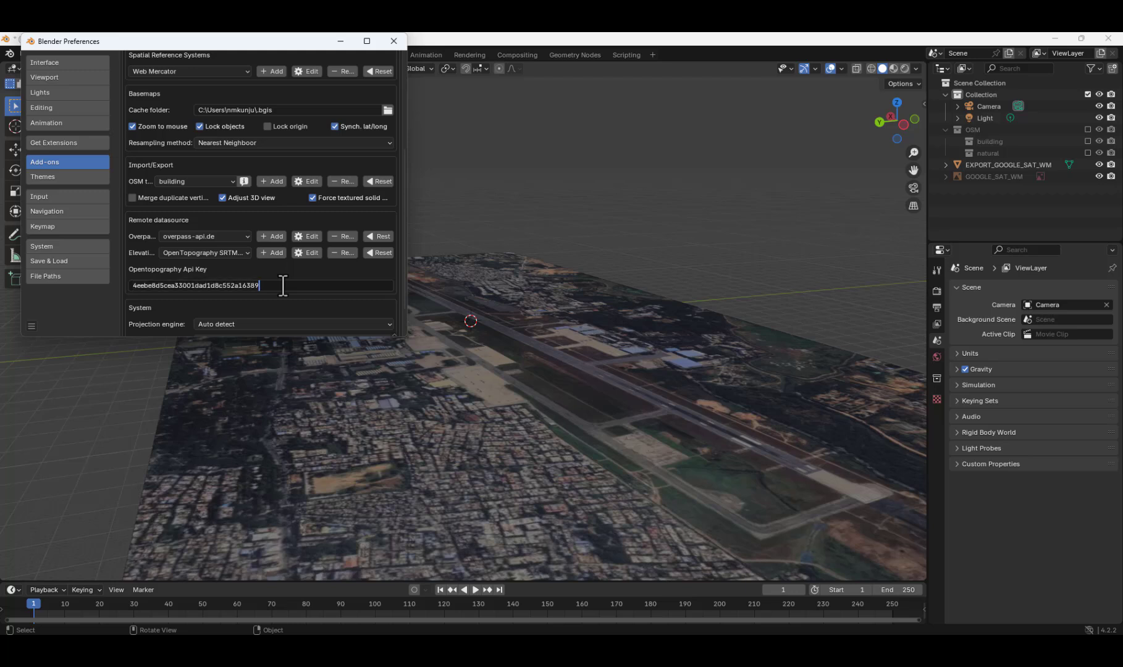
Choose OpenTopography SRTM 30m as the elevation data source and close the BlenderGIS preferences.
{"action": "left_click", "coordinate": [245, 254]}
{"action": "left_click", "coordinate": [244, 251]}
{"action": "scroll", "coordinate": [261, 297], "scroll_direction": "down", "scroll_amount": 2}
{"action": "scroll", "coordinate": [261, 301], "scroll_direction": "up", "scroll_amount": 8}
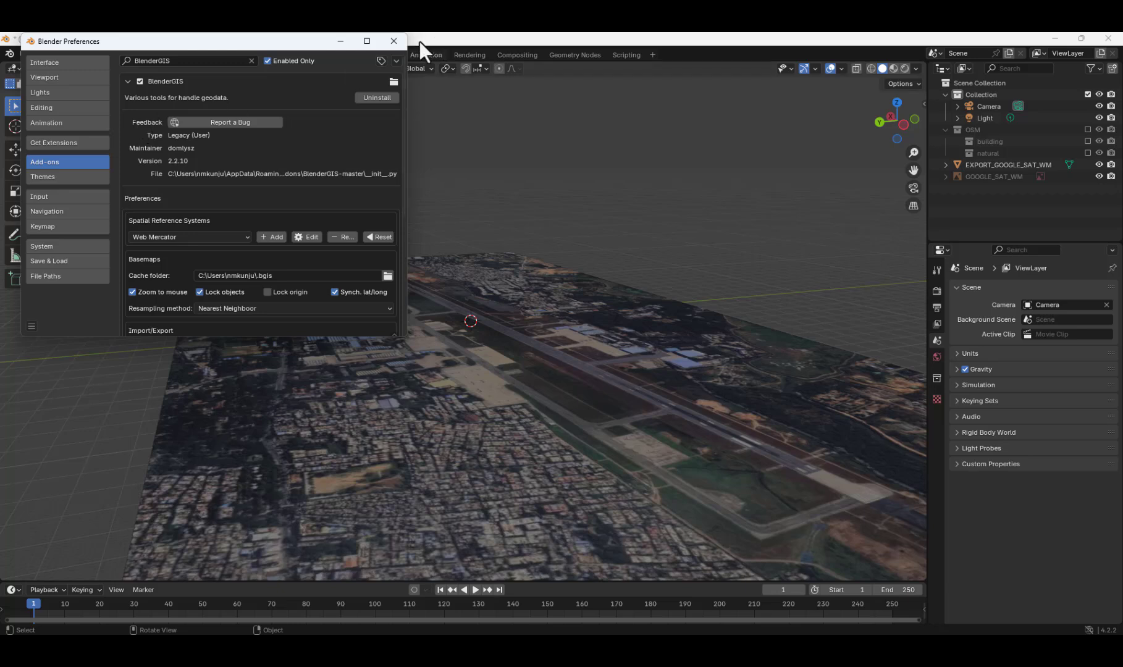
{"action": "left_click", "coordinate": [394, 42]}
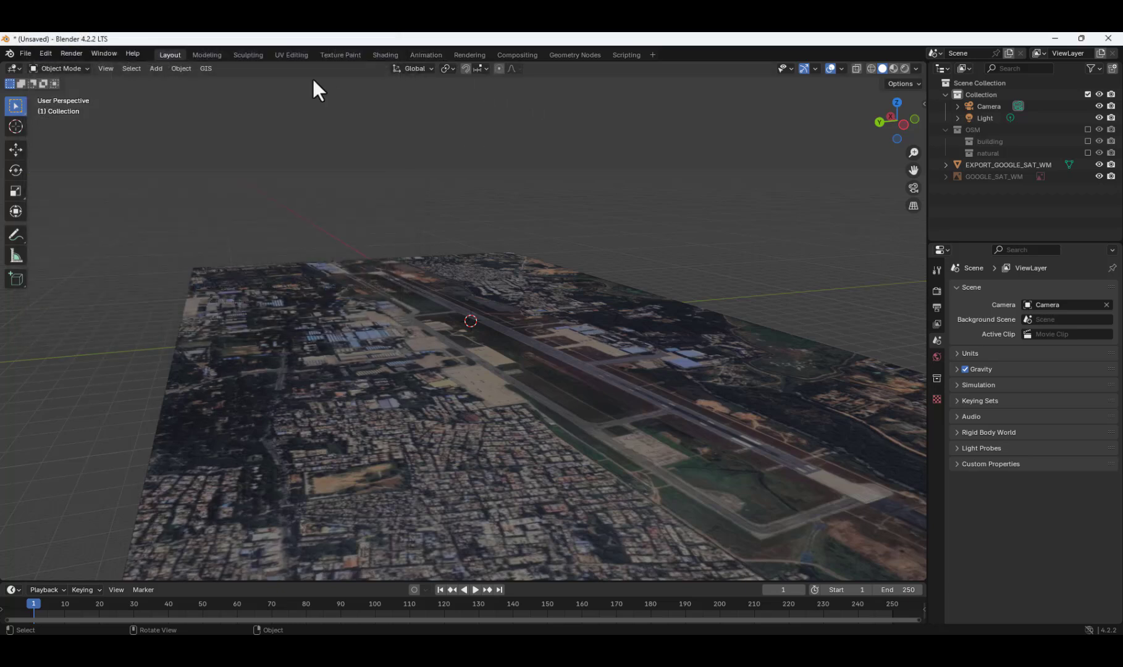
Try to get SRTM elevation from the OpenTopography SRTM 30m server without a selected reference object.
{"action": "left_click", "coordinate": [210, 70]}
{"action": "mouse_move", "coordinate": [249, 98]}
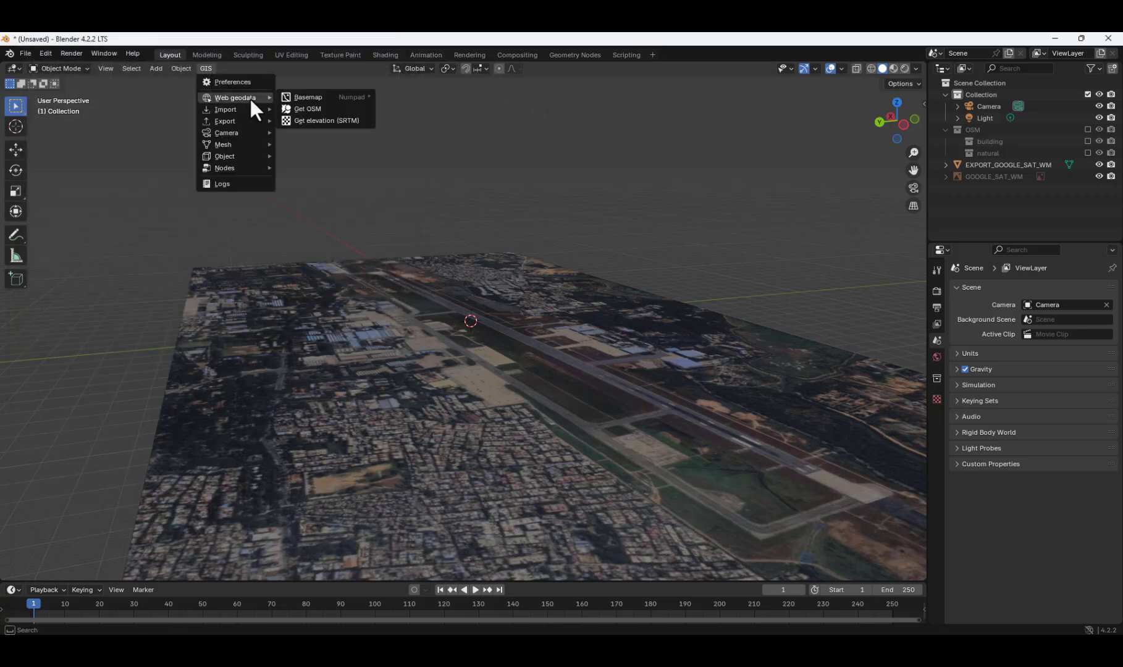
{"action": "left_click", "coordinate": [323, 120]}
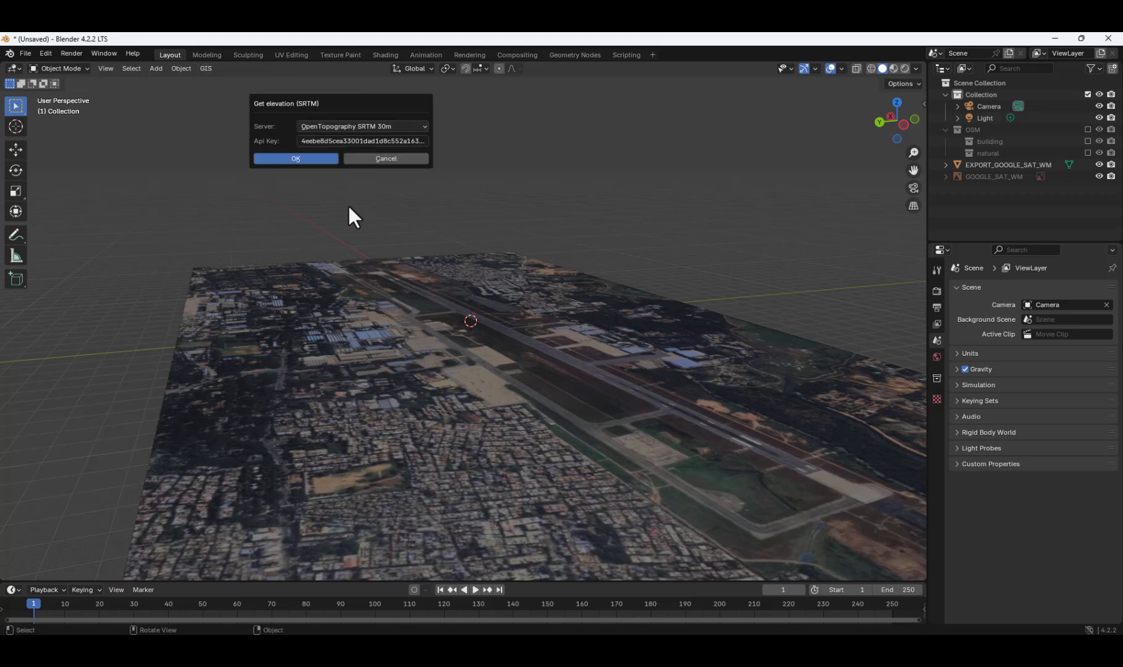
{"action": "left_click", "coordinate": [398, 126]}
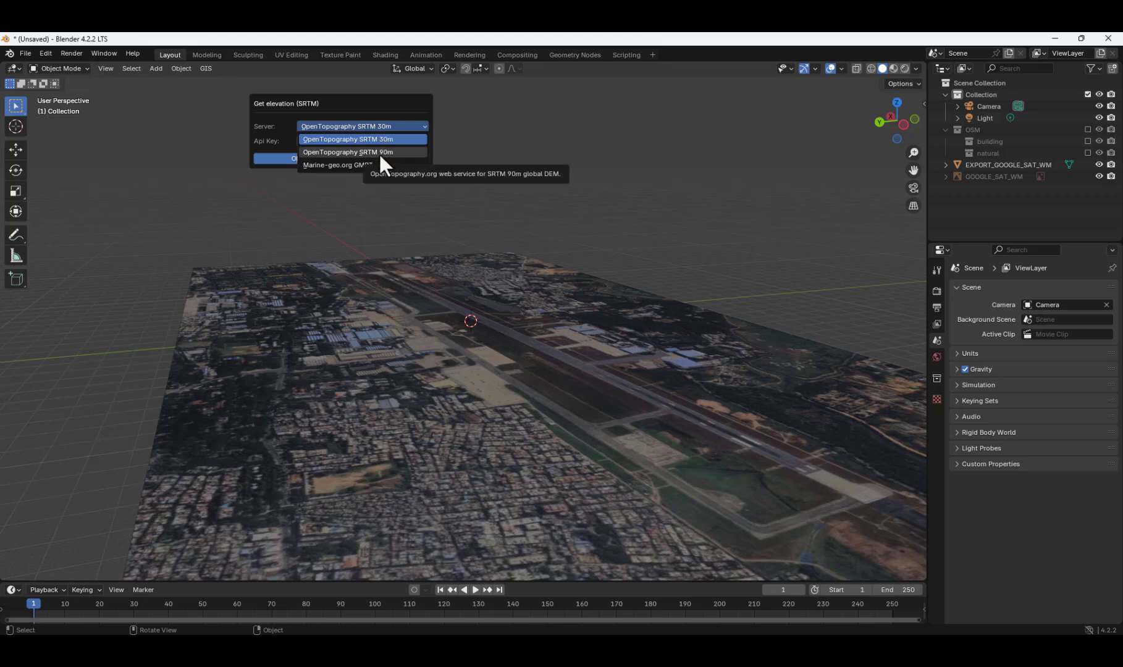
{"action": "left_click", "coordinate": [393, 137]}
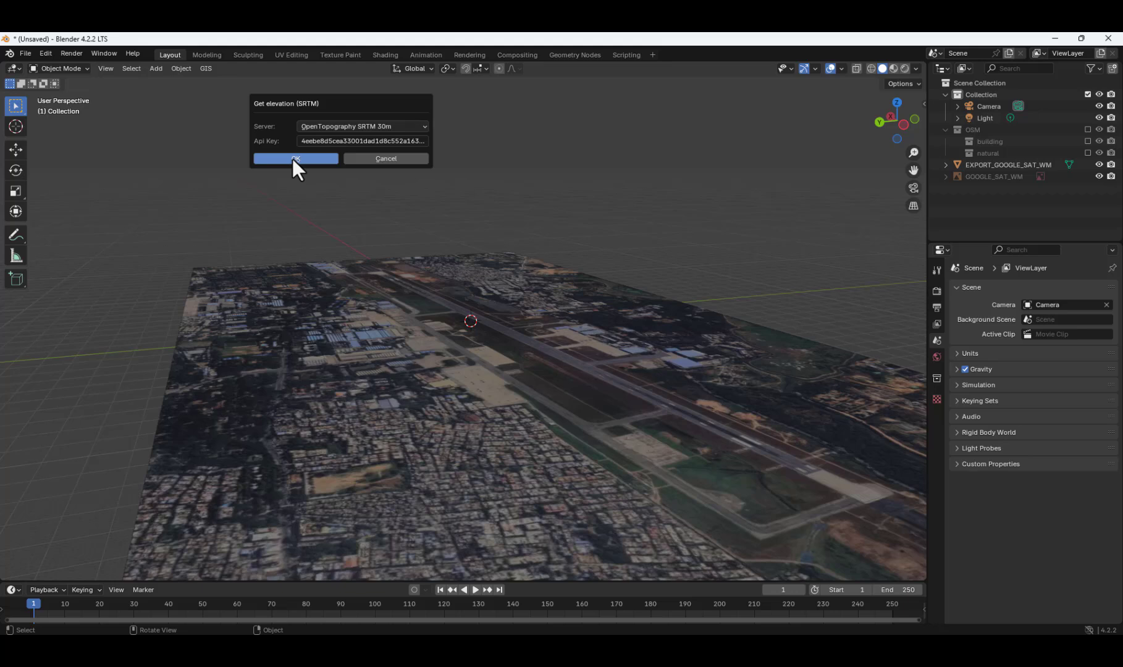
{"action": "left_click", "coordinate": [292, 158]}
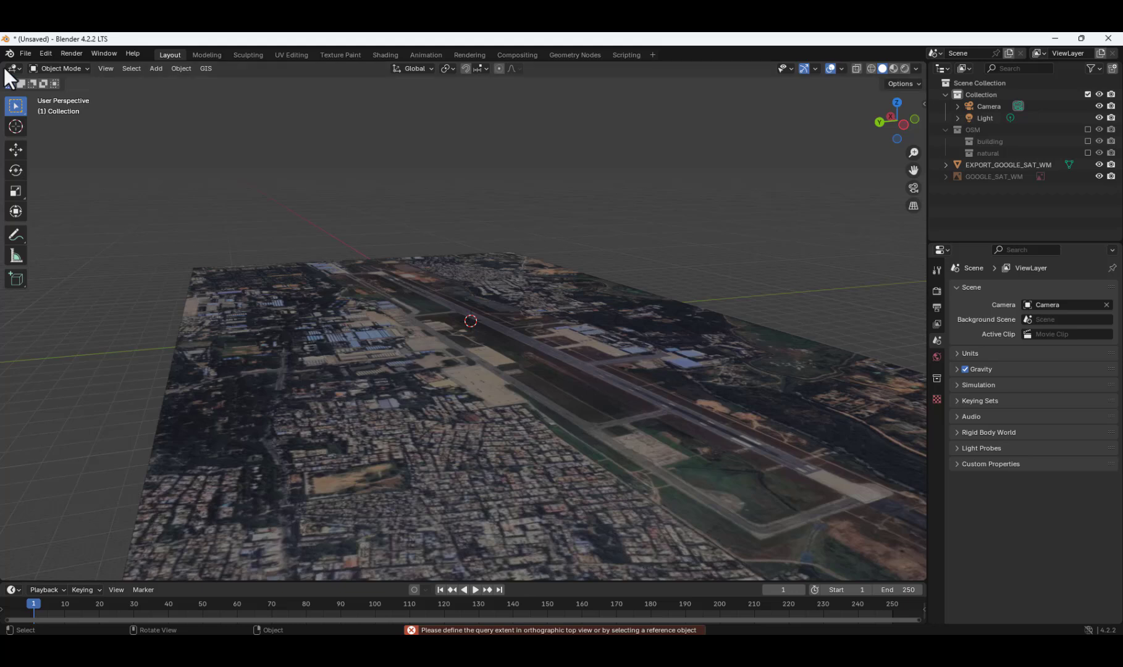
Select the EXPORT_GOOGLE_SAT_WM plane and get its SRTM elevation from the OpenTopography SRTM 30m server.
{"action": "left_click", "coordinate": [193, 283]}
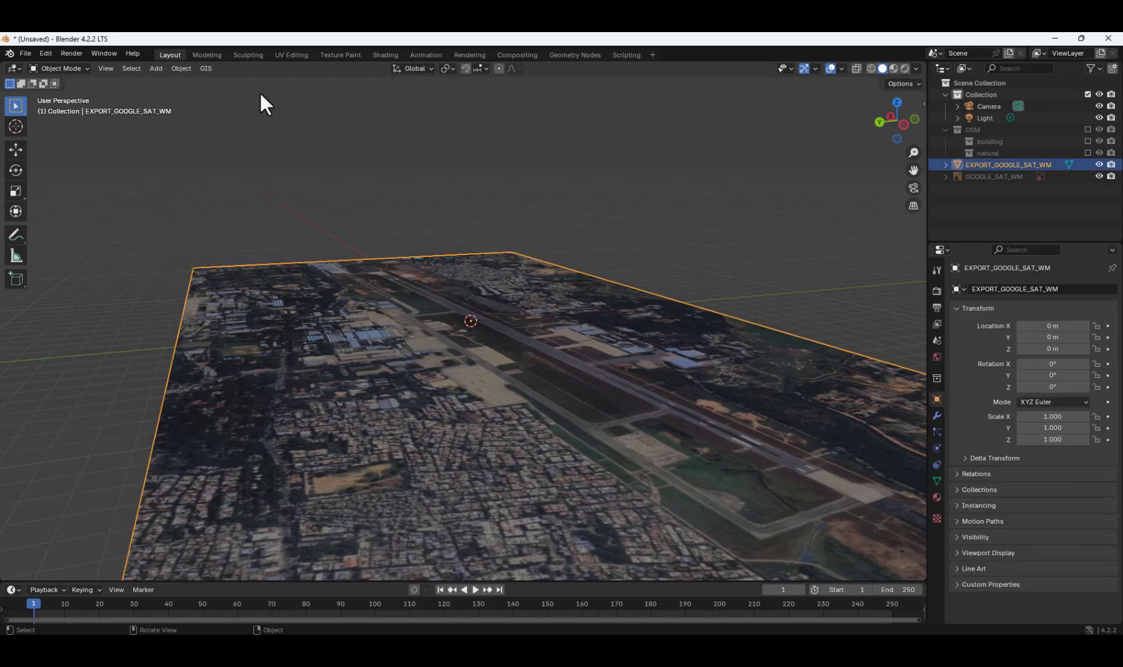
{"action": "left_click", "coordinate": [204, 68]}
{"action": "left_click", "coordinate": [207, 68]}
{"action": "mouse_move", "coordinate": [224, 98]}
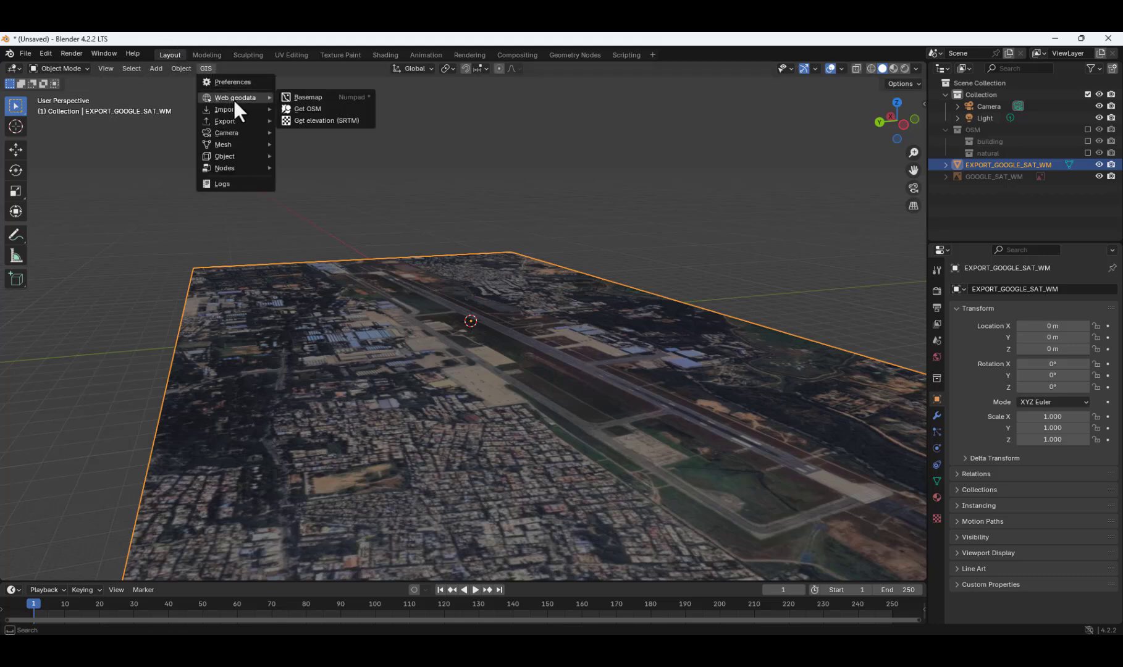
{"action": "left_click", "coordinate": [322, 122]}
{"action": "left_click", "coordinate": [288, 161]}
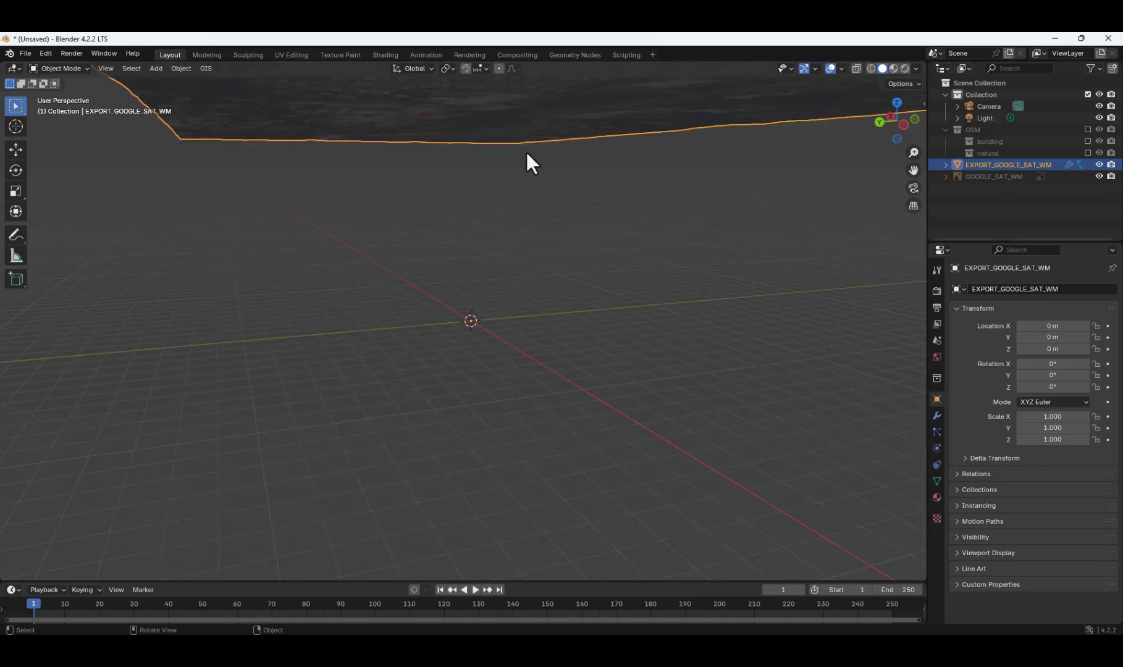
{"action": "middle_click_drag", "start_coordinate": [525, 151], "coordinate": [604, 260]}
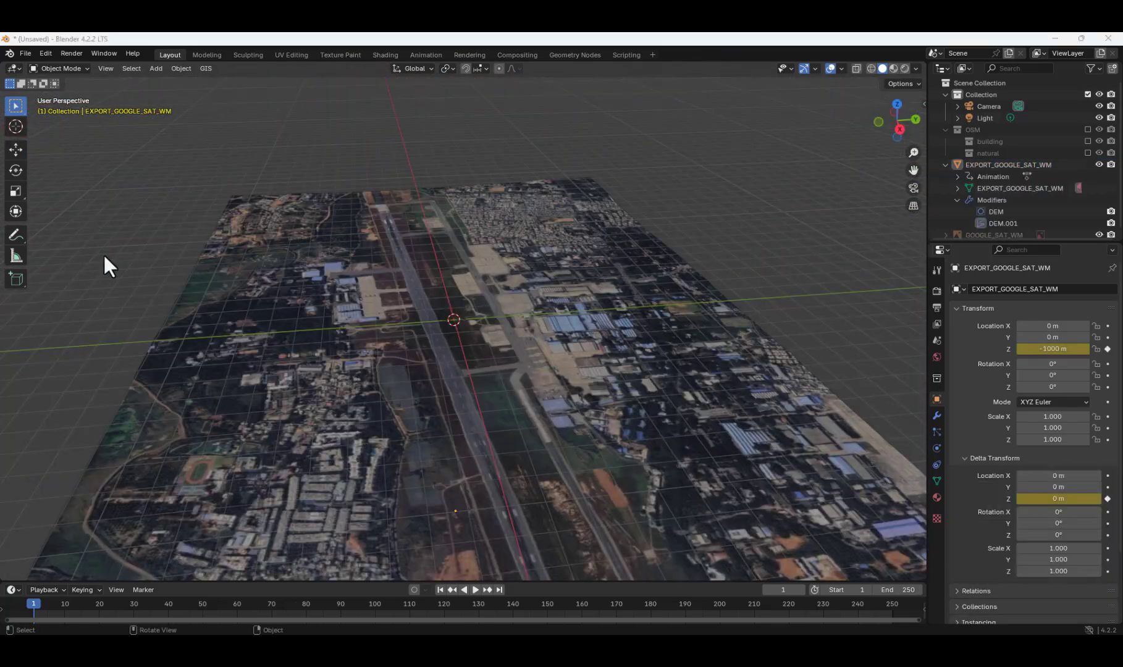
Include the OSM collection with its building and natural sub-collections in the view layer and compare their height with the terrain.
{"action": "middle_click_drag", "start_coordinate": [241, 278], "coordinate": [327, 216]}
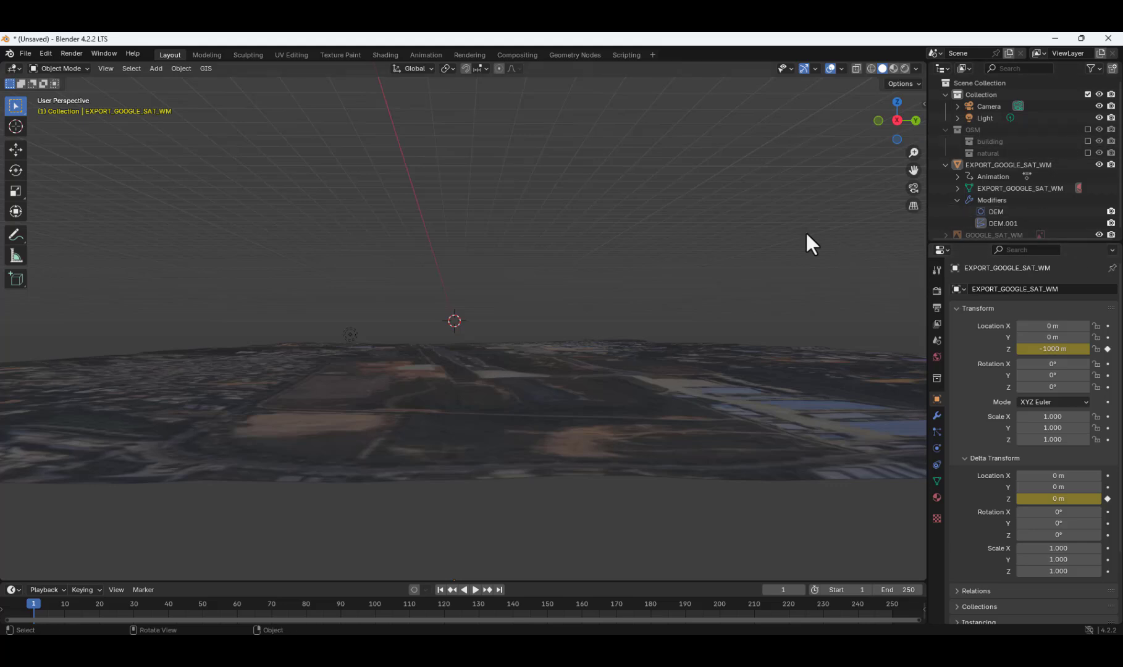
{"action": "scroll", "coordinate": [709, 308], "scroll_direction": "down", "scroll_amount": 8}
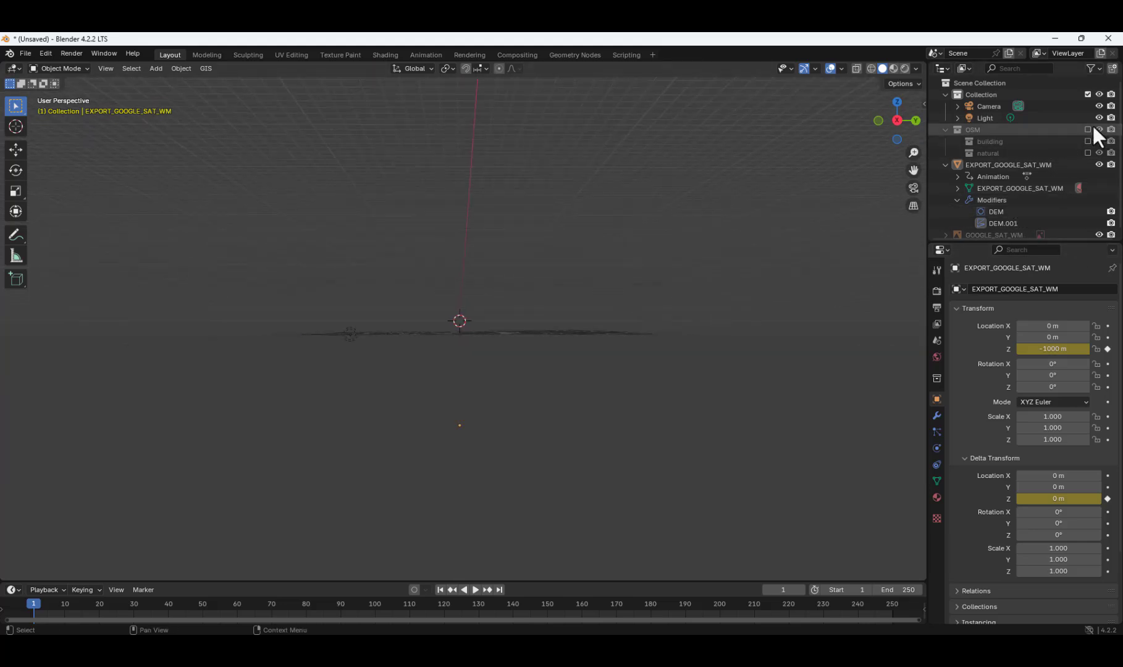
{"action": "left_click_drag", "start_coordinate": [1086, 128], "coordinate": [1086, 154]}
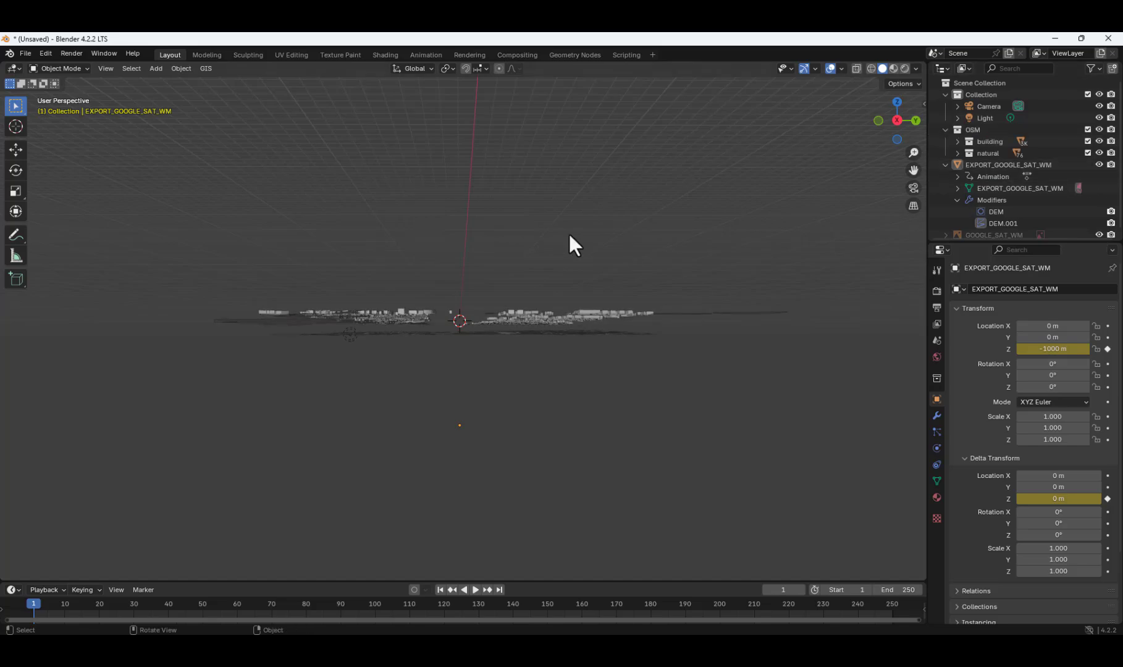
{"action": "middle_click_drag", "start_coordinate": [568, 232], "coordinate": [534, 305]}
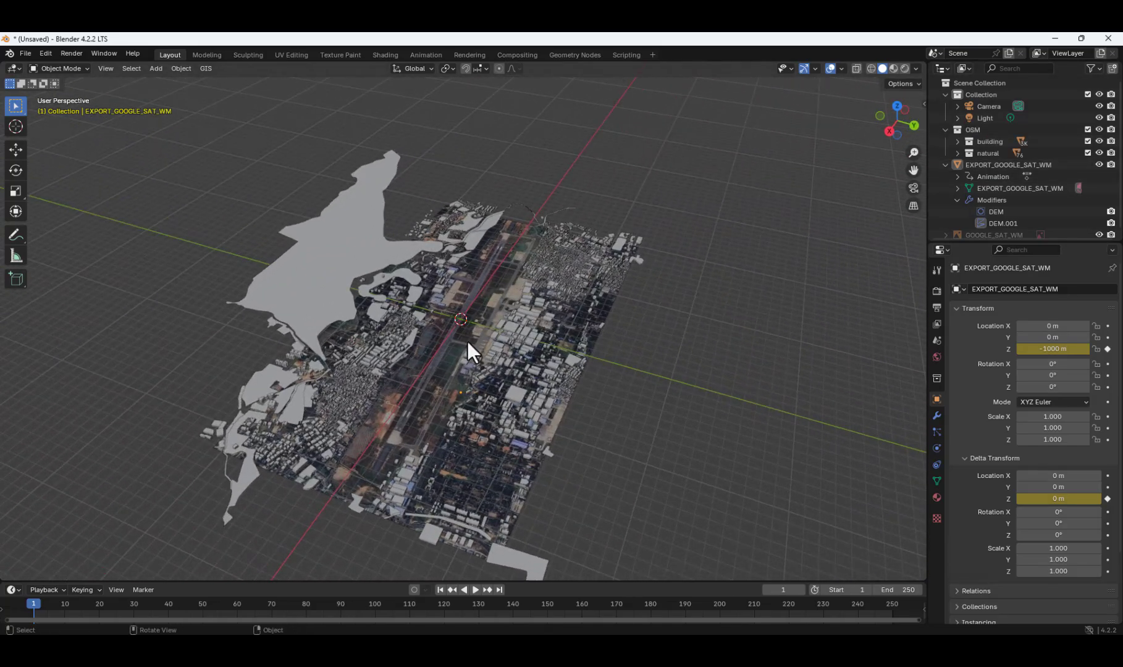
{"action": "scroll", "coordinate": [451, 359], "scroll_direction": "up", "scroll_amount": 4}
{"action": "scroll", "coordinate": [485, 349], "scroll_direction": "down", "scroll_amount": 4}
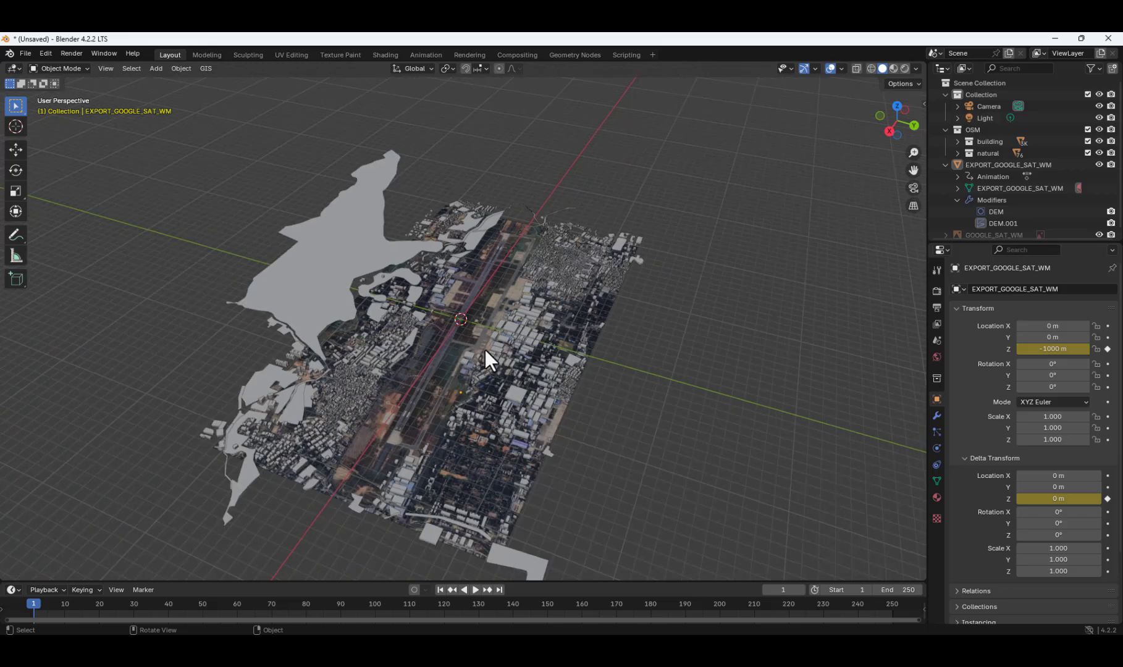
Set the EXPORT_GOOGLE_SAT_WM terrain's Z location to 0 m and inspect its vertical offset from the OSM buildings.
{"action": "left_click", "coordinate": [1037, 349]}
{"action": "left_click_drag", "start_coordinate": [1042, 351], "coordinate": [967, 353]}
{"action": "type", "text": "0"}
{"action": "key", "text": "Return"}
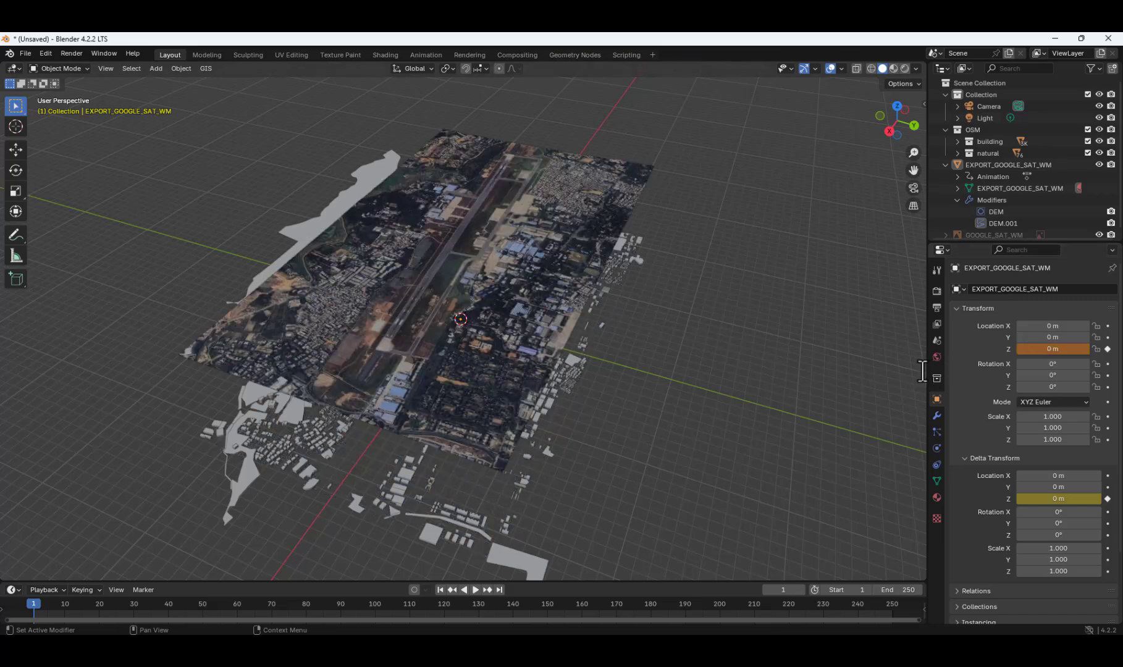
{"action": "mouse_move", "coordinate": [633, 342]}
{"action": "middle_mouse_down"}
{"action": "mouse_move", "coordinate": [682, 327]}
{"action": "mouse_move", "coordinate": [640, 329]}
{"action": "mouse_move", "coordinate": [622, 343]}
{"action": "mouse_move", "coordinate": [648, 311]}
{"action": "mouse_move", "coordinate": [707, 324]}
{"action": "mouse_move", "coordinate": [829, 319]}
{"action": "mouse_move", "coordinate": [893, 343]}
{"action": "mouse_move", "coordinate": [794, 327]}
{"action": "mouse_move", "coordinate": [632, 330]}
{"action": "middle_mouse_up"}
{"action": "scroll", "coordinate": [456, 410], "scroll_direction": "up", "scroll_amount": 3}
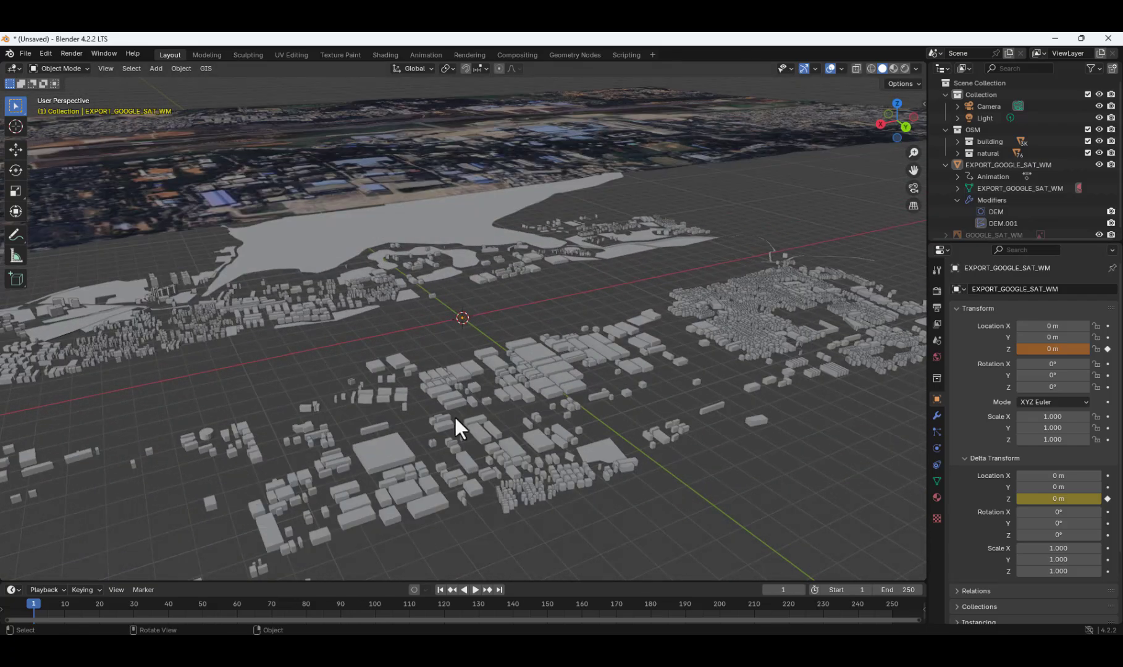
{"action": "scroll", "coordinate": [488, 408], "scroll_direction": "down", "scroll_amount": 5}
{"action": "middle_click_drag", "start_coordinate": [490, 407], "coordinate": [519, 384]}
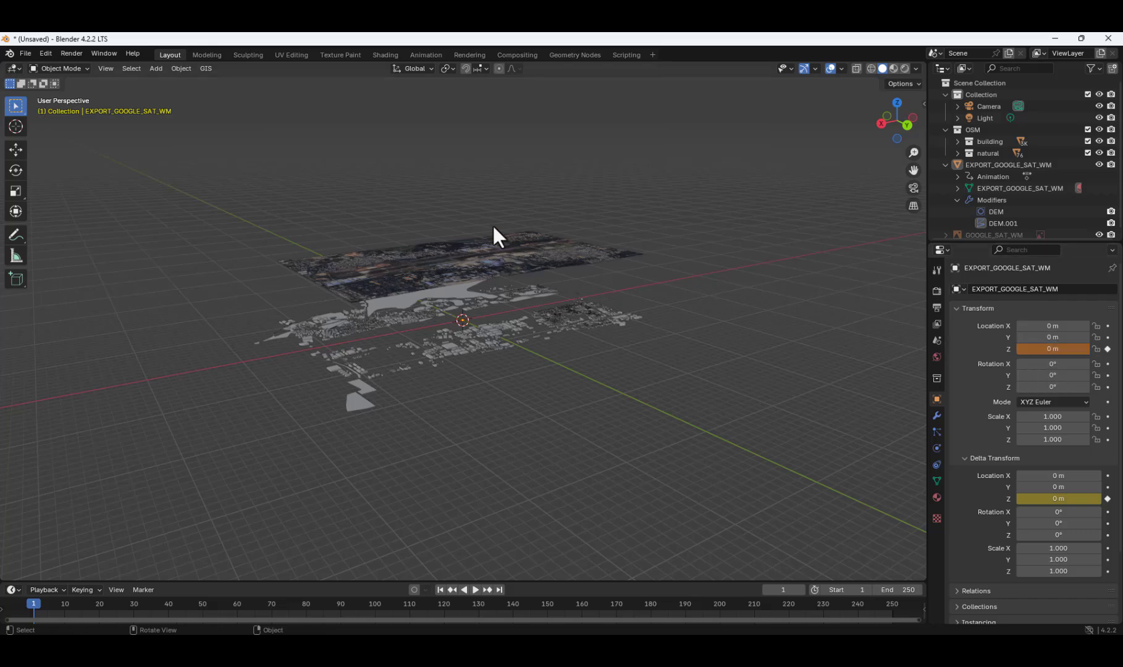
{"action": "middle_click_drag", "start_coordinate": [513, 375], "coordinate": [473, 386]}
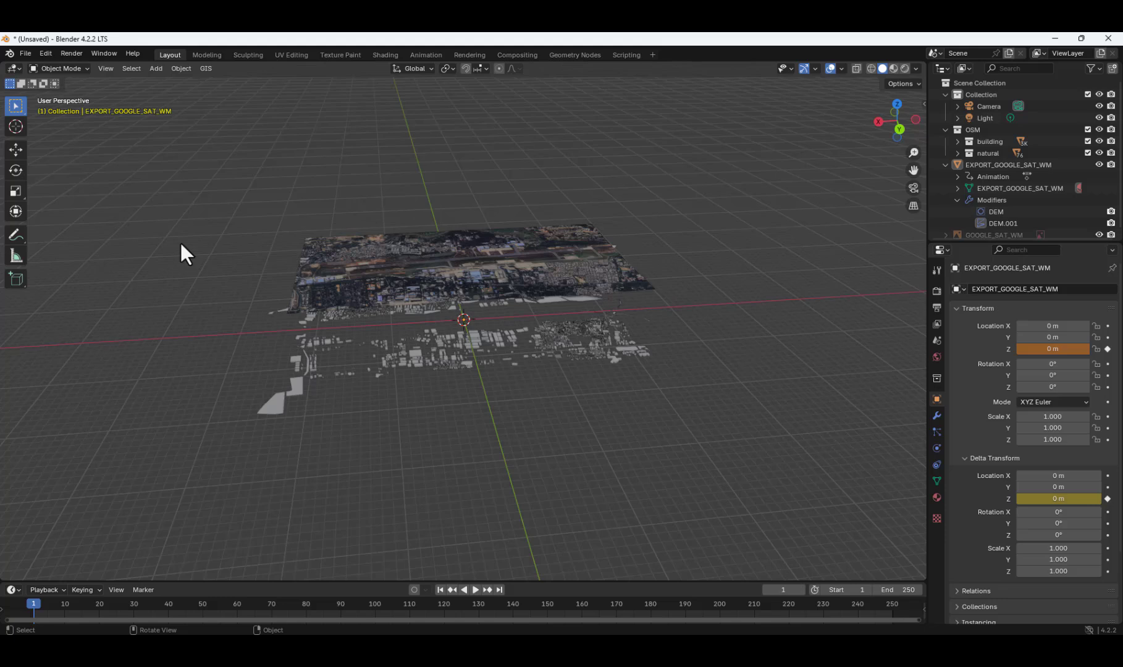
Lower the EXPORT_GOOGLE_SAT_WM terrain freehand onto the OSM buildings, to a Z location of about -893 m.
{"action": "left_click", "coordinate": [519, 249]}
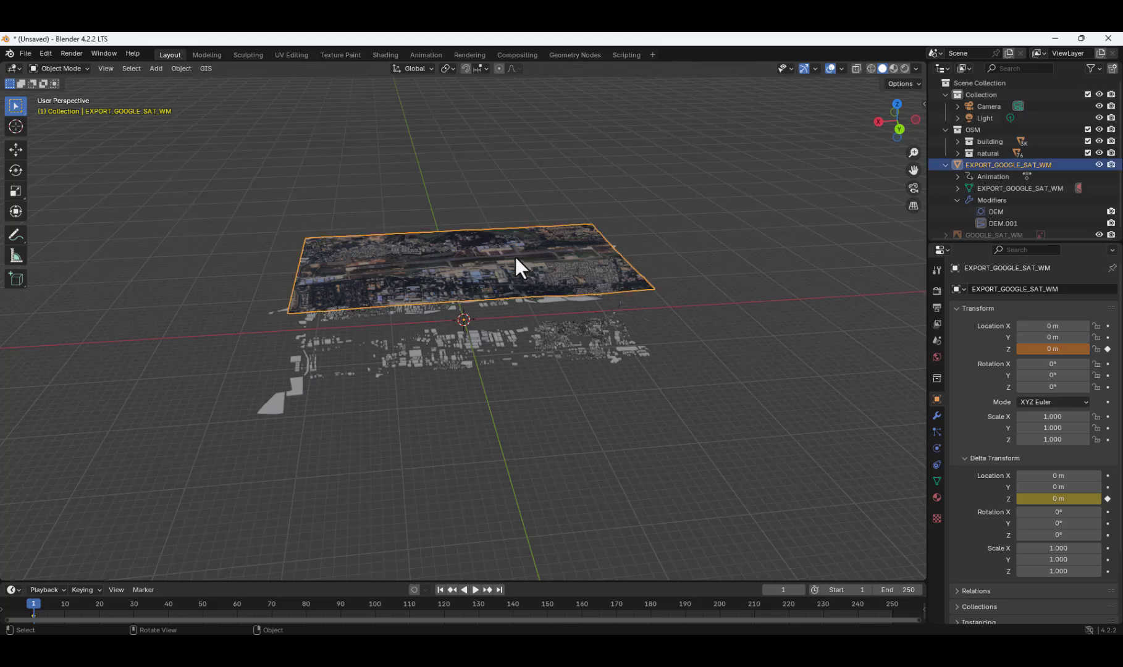
{"action": "key", "text": "g"}
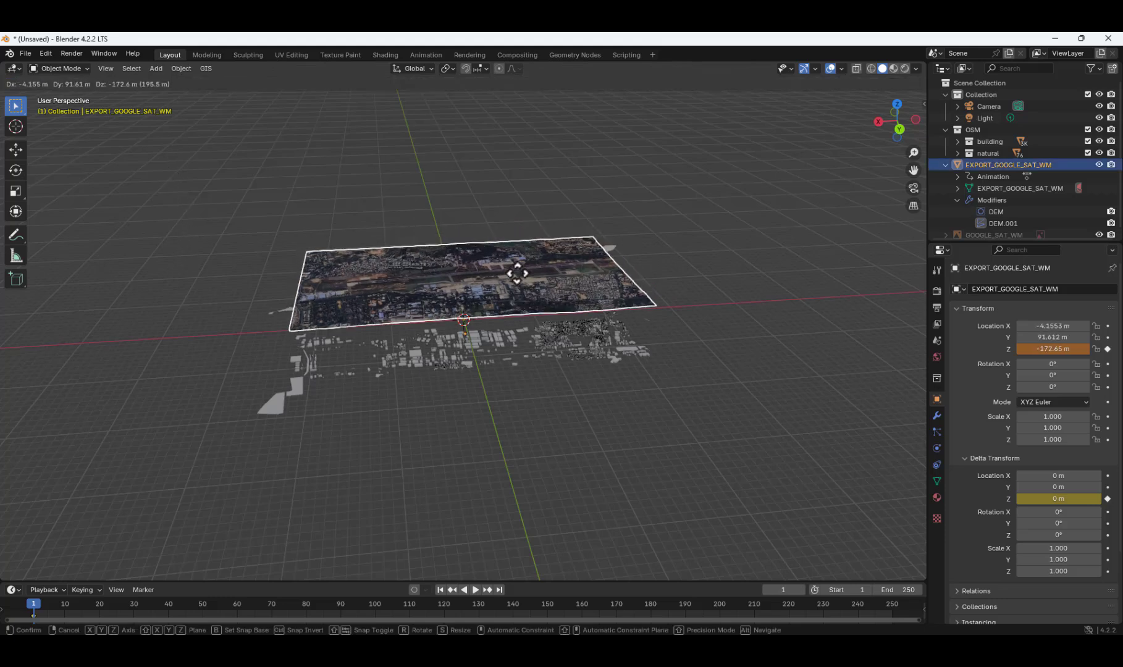
{"action": "left_click", "coordinate": [520, 303]}
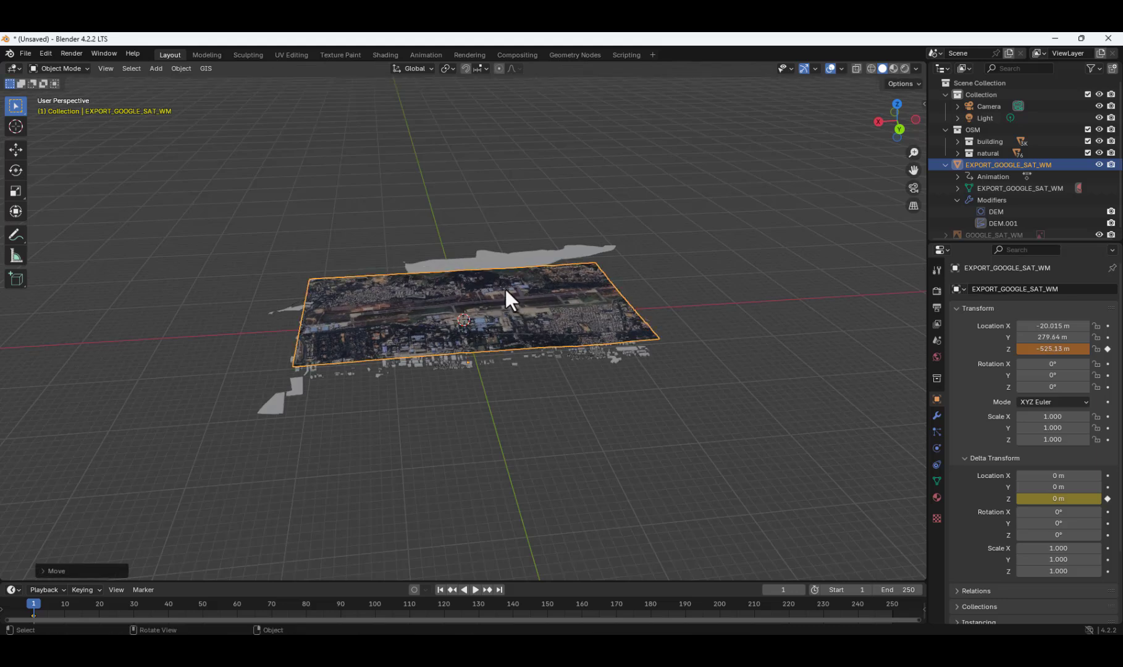
{"action": "key", "text": "g"}
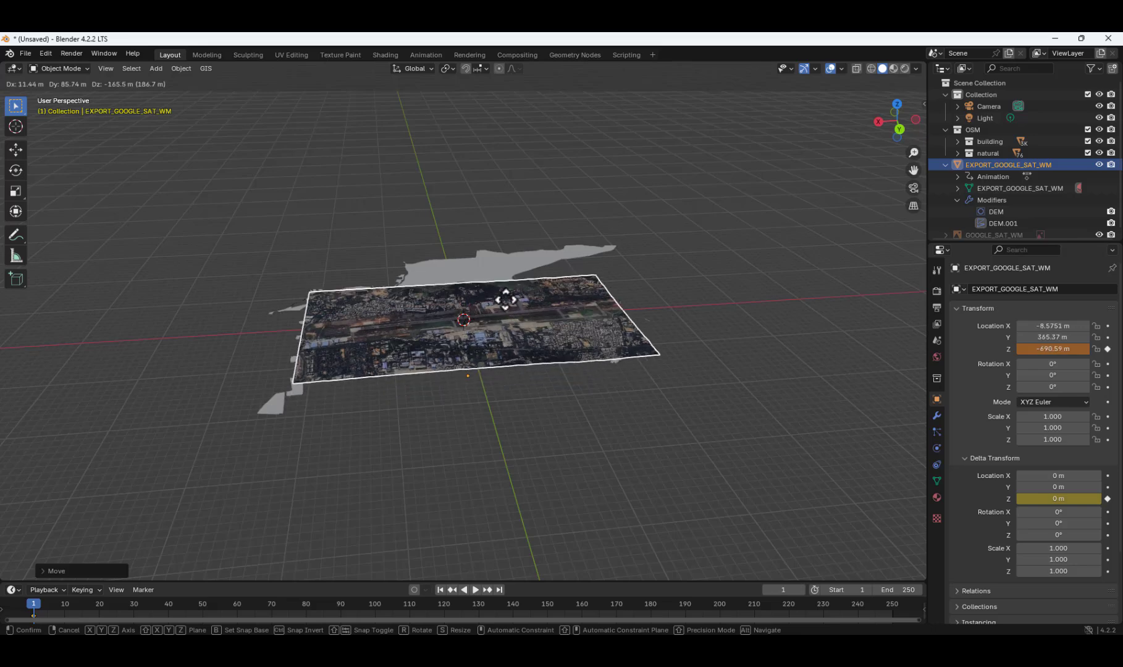
{"action": "left_click", "coordinate": [503, 313]}
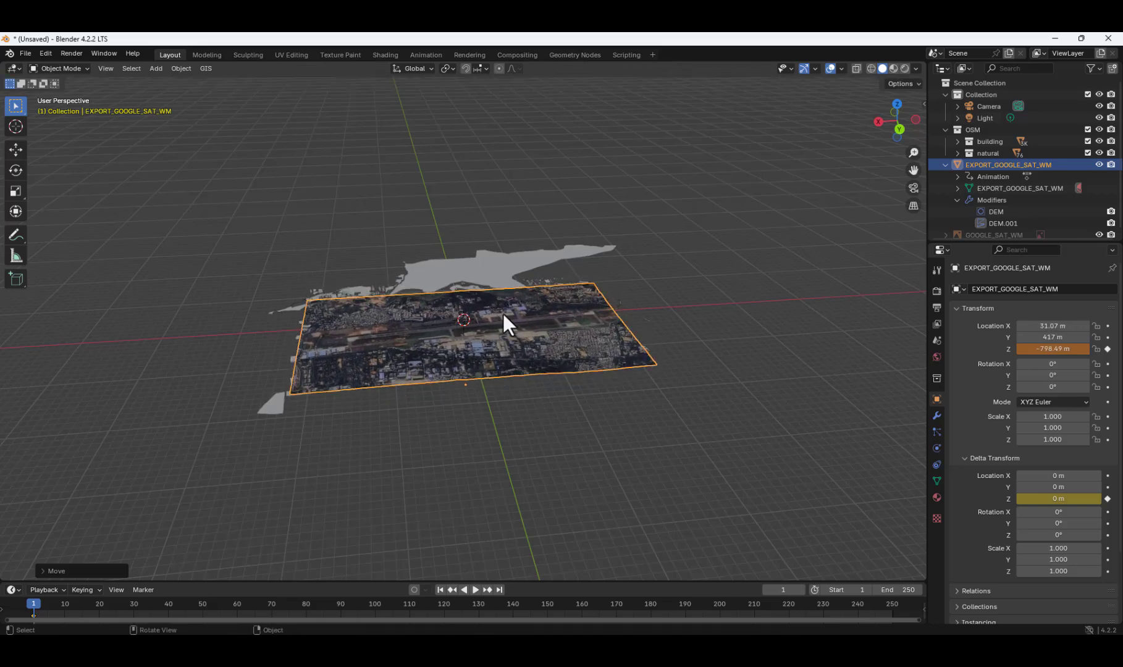
{"action": "middle_click_drag", "start_coordinate": [489, 413], "coordinate": [610, 375]}
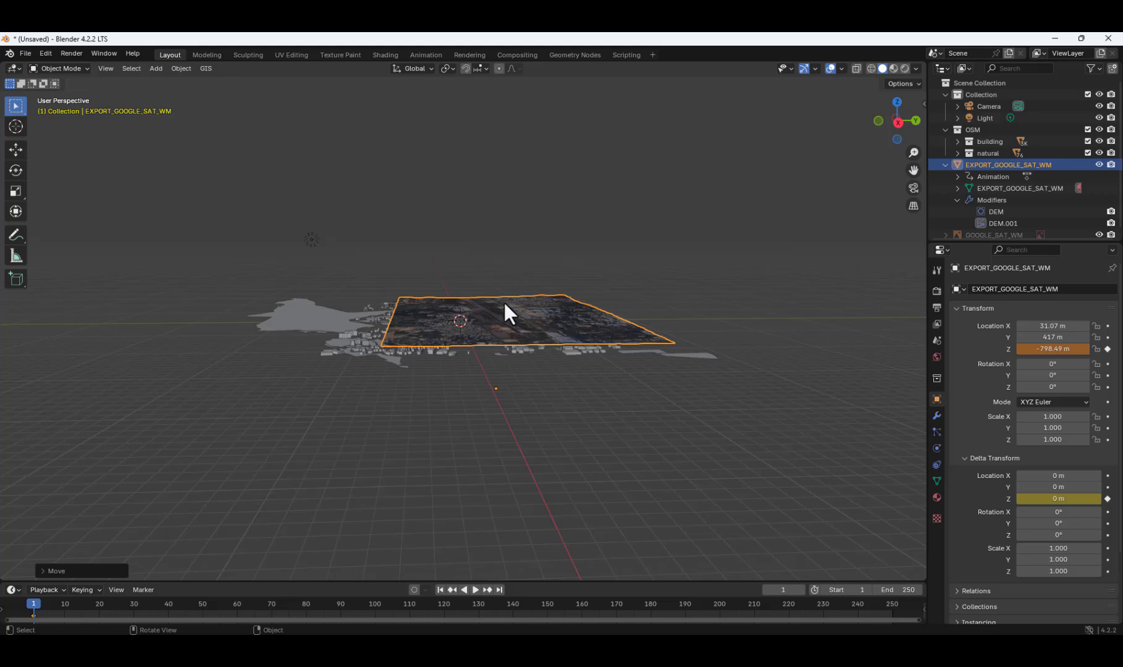
{"action": "key", "text": "g"}
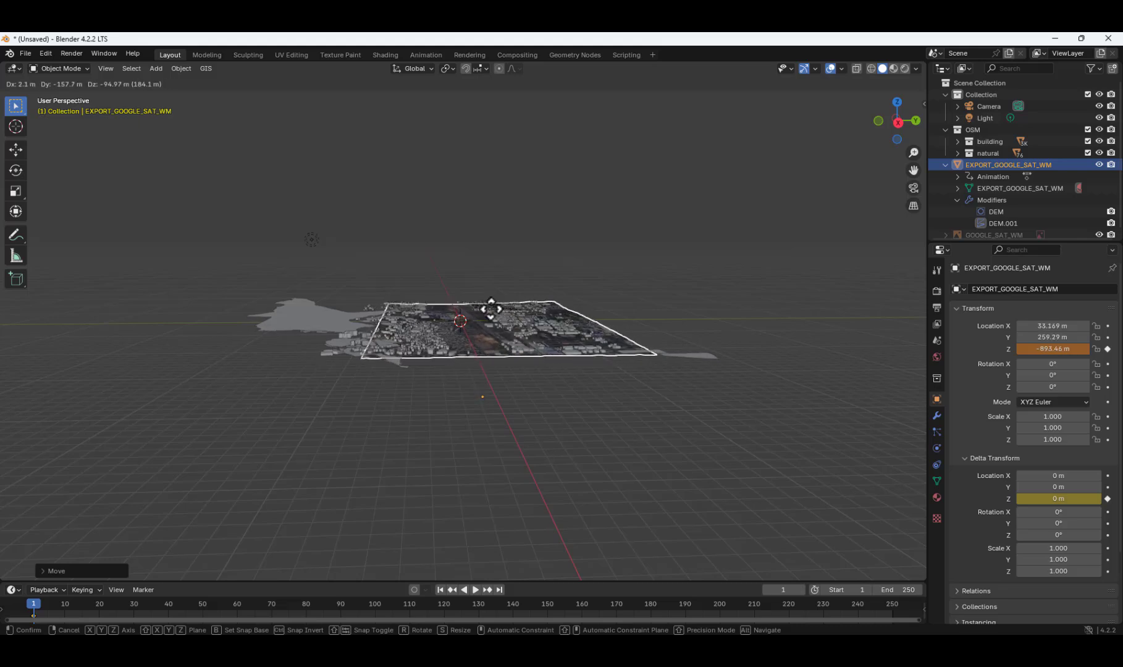
{"action": "left_click", "coordinate": [491, 309]}
Set the EXPORT_GOOGLE_SAT_WM terrain's location to X 0 m, Y 0 m and Z -890 m, and inspect its fit with the buildings.
{"action": "left_click", "coordinate": [1026, 326]}
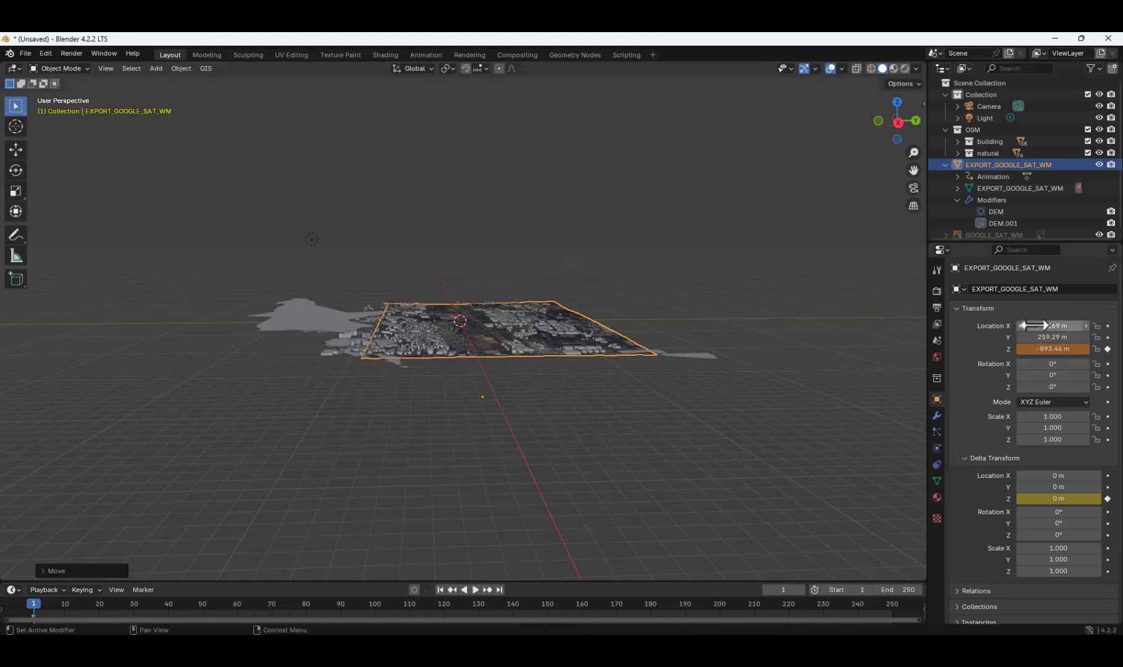
{"action": "type", "text": "0"}
{"action": "key", "text": "Return"}
{"action": "left_click", "coordinate": [1053, 337]}
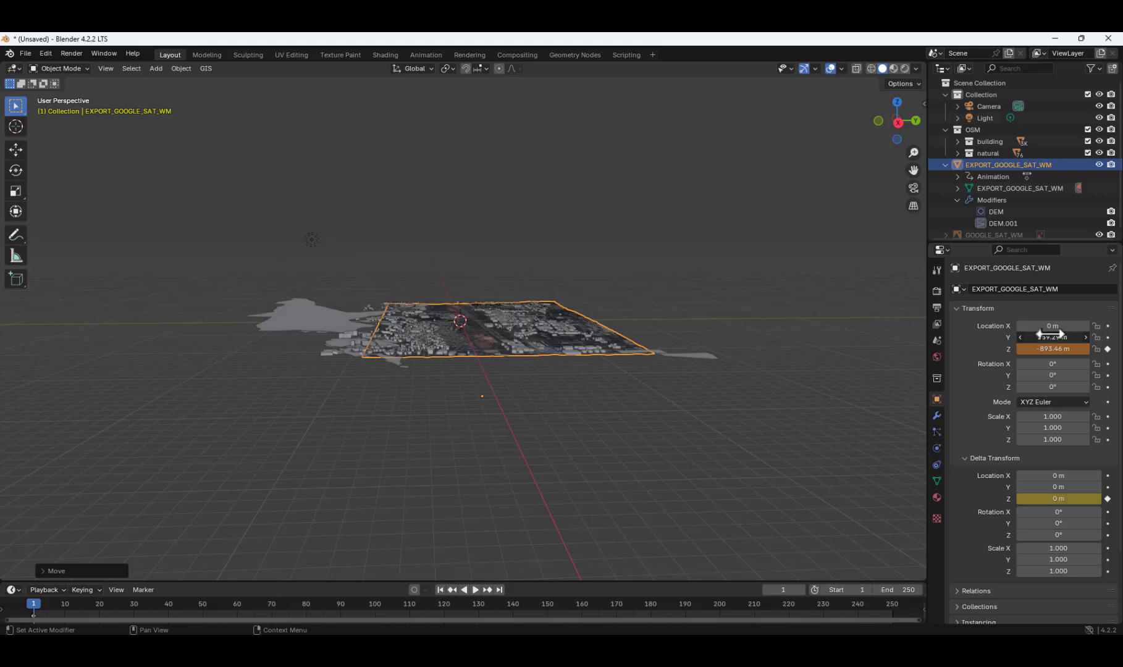
{"action": "type", "text": "0"}
{"action": "key", "text": "Return"}
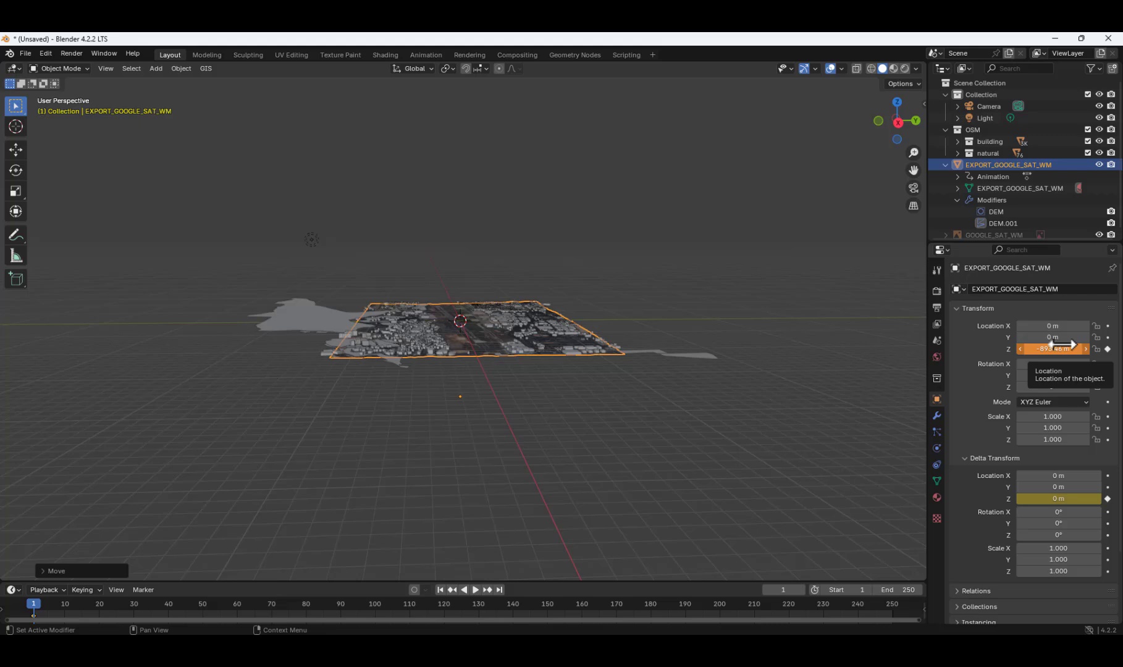
{"action": "left_click", "coordinate": [1044, 349]}
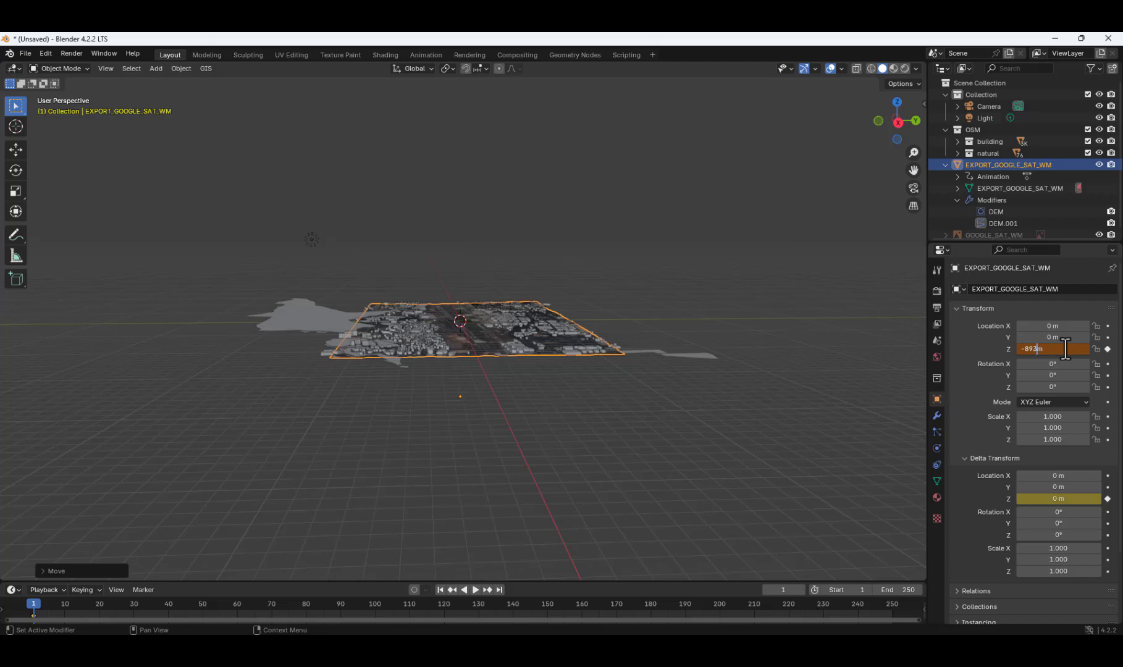
{"action": "key", "text": "Return"}
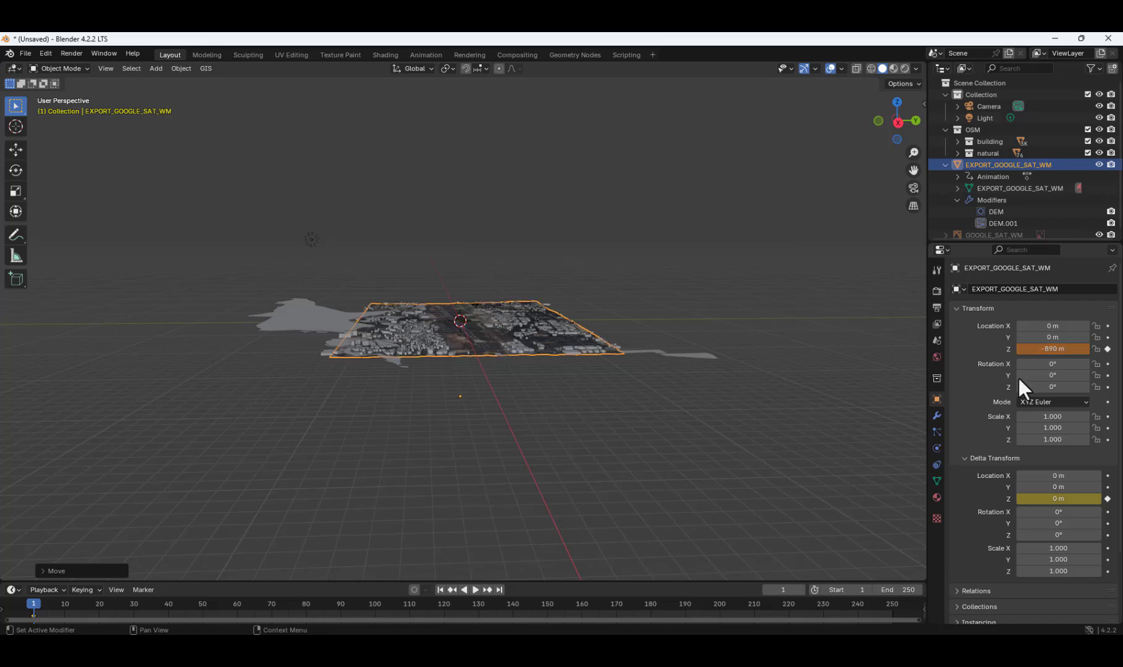
{"action": "left_click", "coordinate": [865, 400]}
{"action": "middle_click_drag", "start_coordinate": [618, 390], "coordinate": [562, 393]}
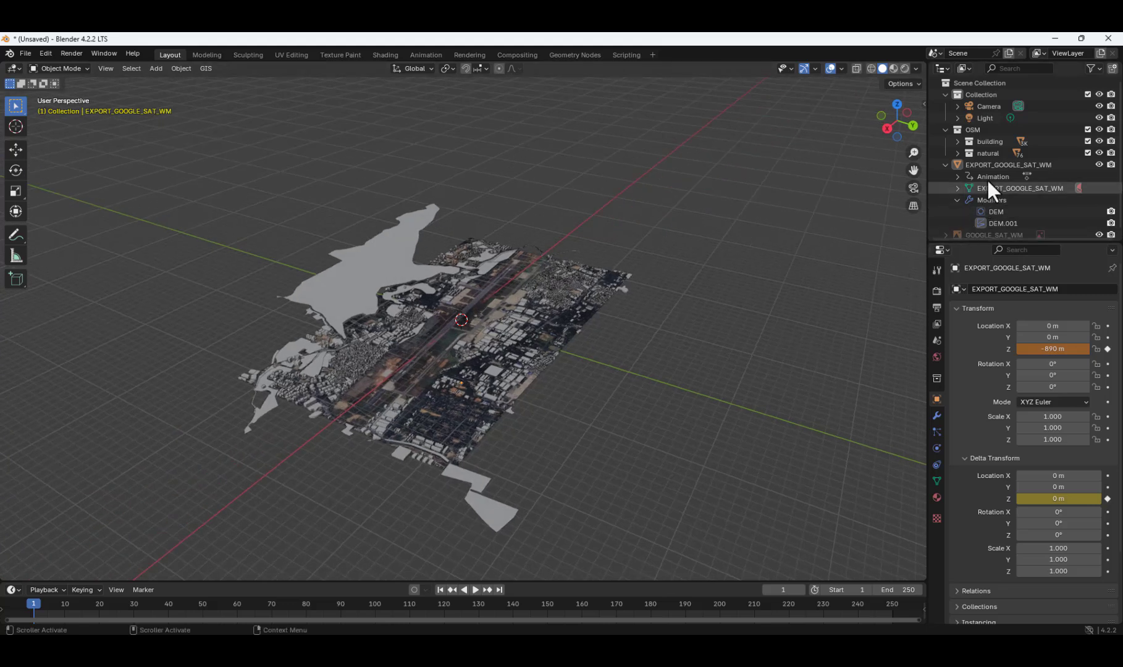
Exclude the OSM collection, hide the EXPORT_GOOGLE_SAT_WM terrain and include only the building sub-collection in the view layer.
{"action": "left_click", "coordinate": [1088, 129]}
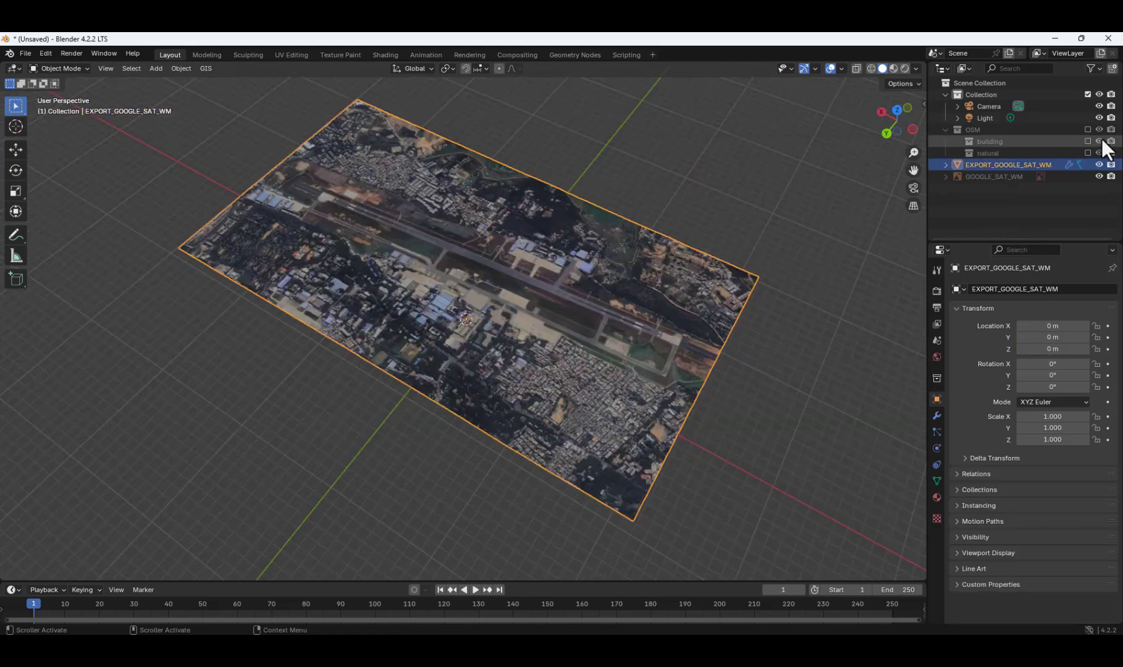
{"action": "left_click", "coordinate": [945, 165]}
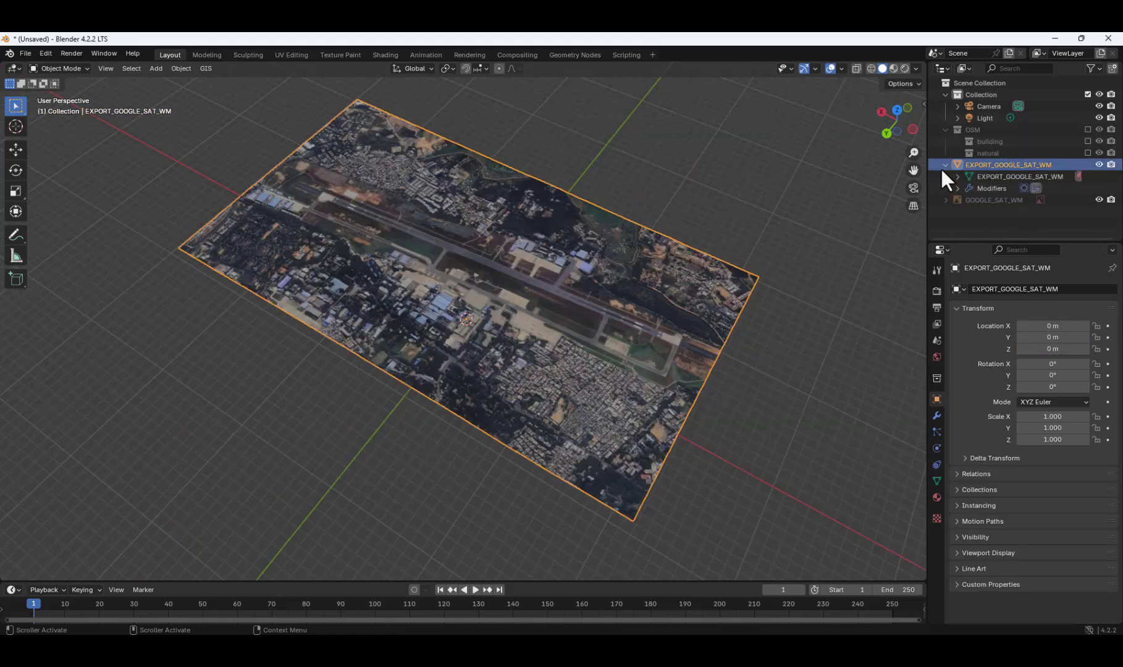
{"action": "left_click", "coordinate": [1099, 164]}
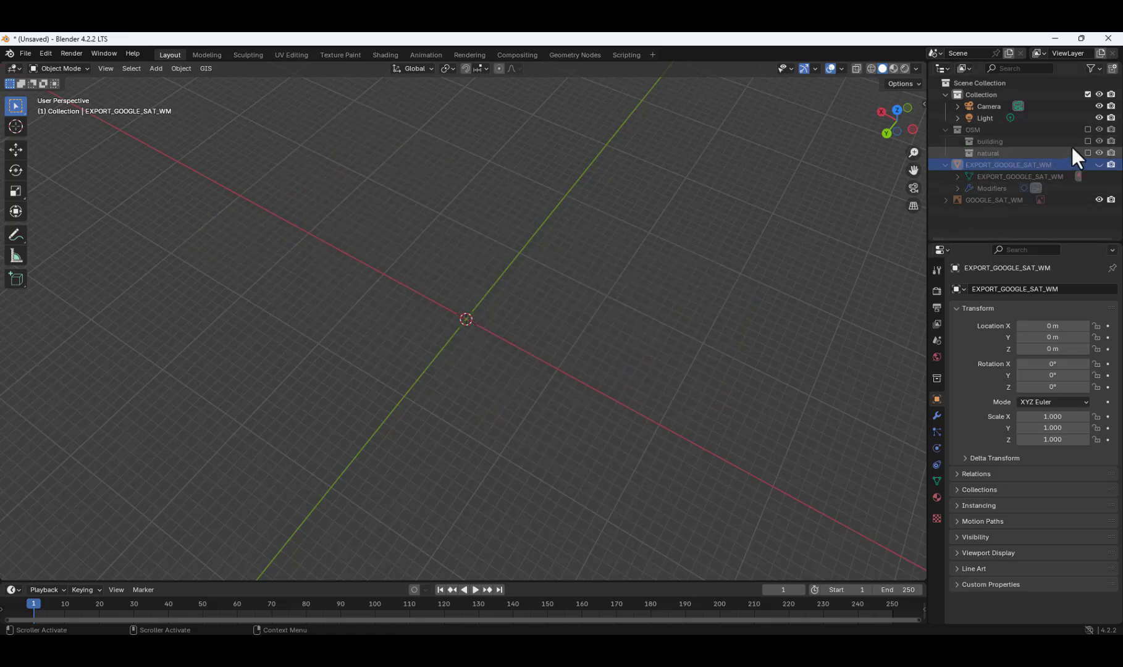
{"action": "left_click", "coordinate": [1088, 141]}
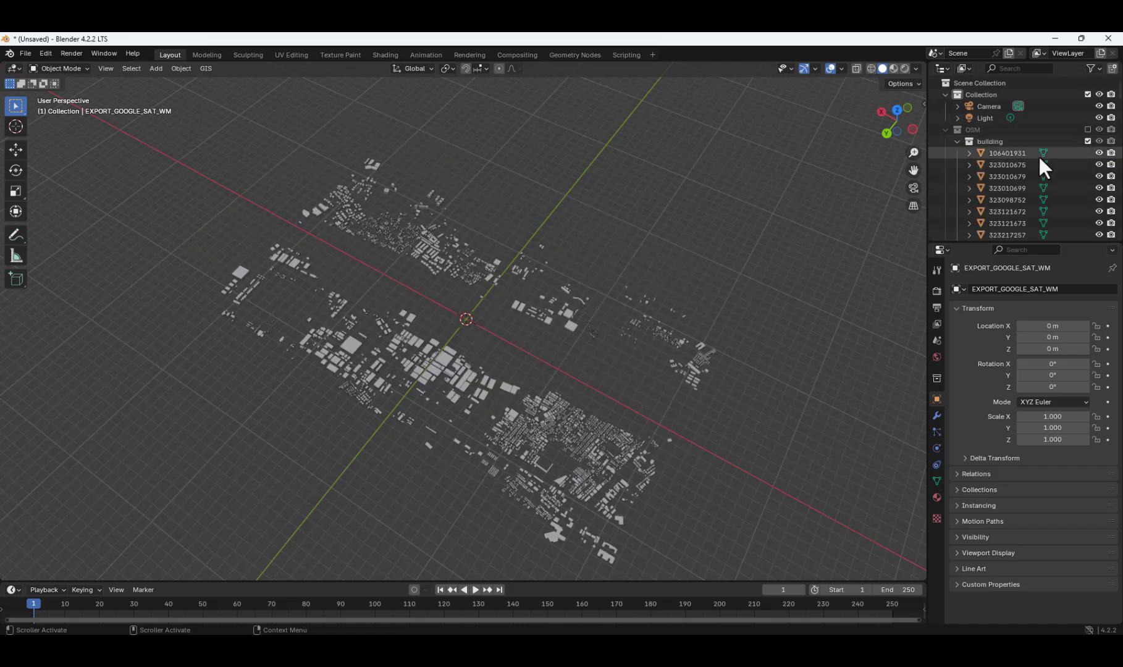
{"action": "scroll", "coordinate": [992, 225], "scroll_direction": "up", "scroll_amount": 5}
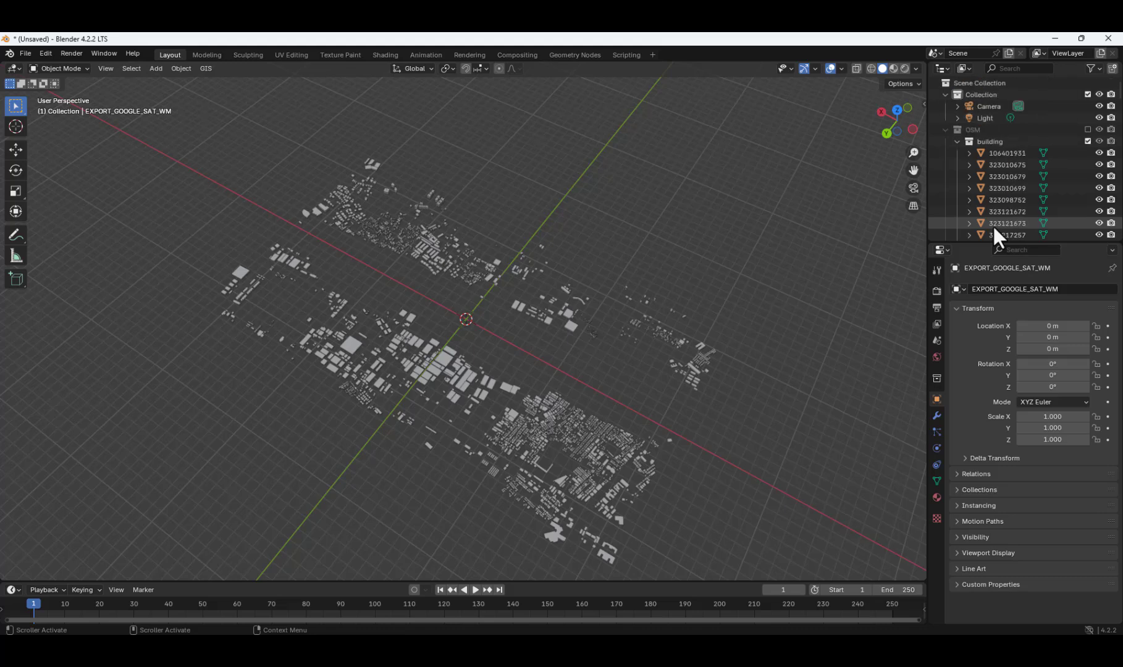
Start an STL export of the buildings and create a HAL folder in Downloads as its destination.
{"action": "left_click", "coordinate": [24, 53]}
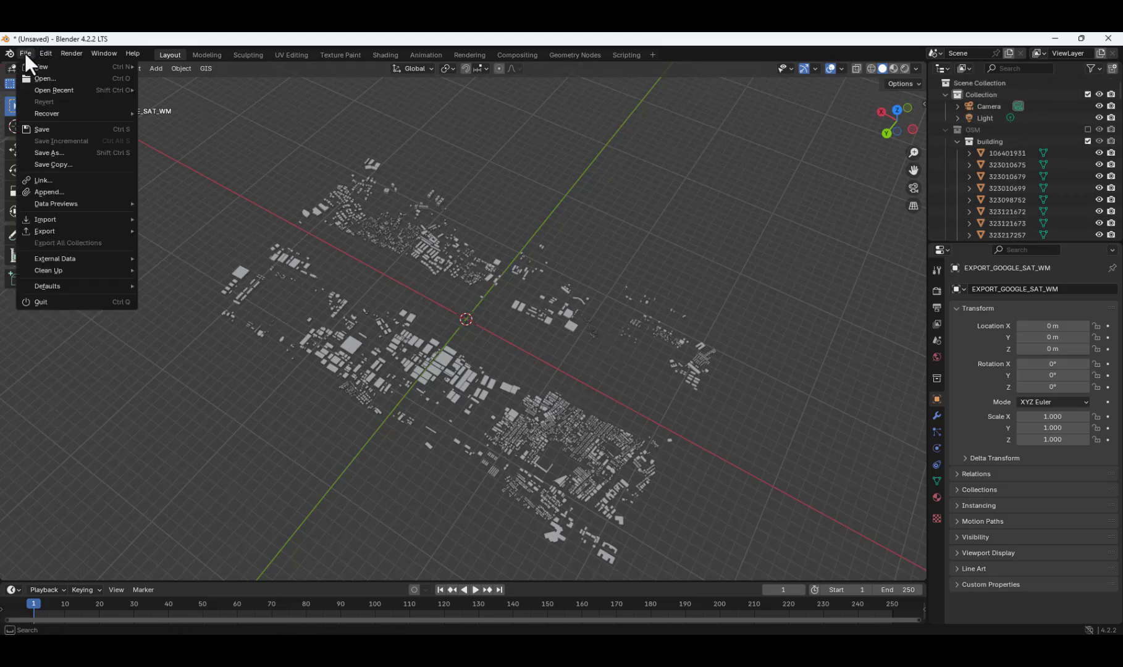
{"action": "mouse_move", "coordinate": [67, 231]}
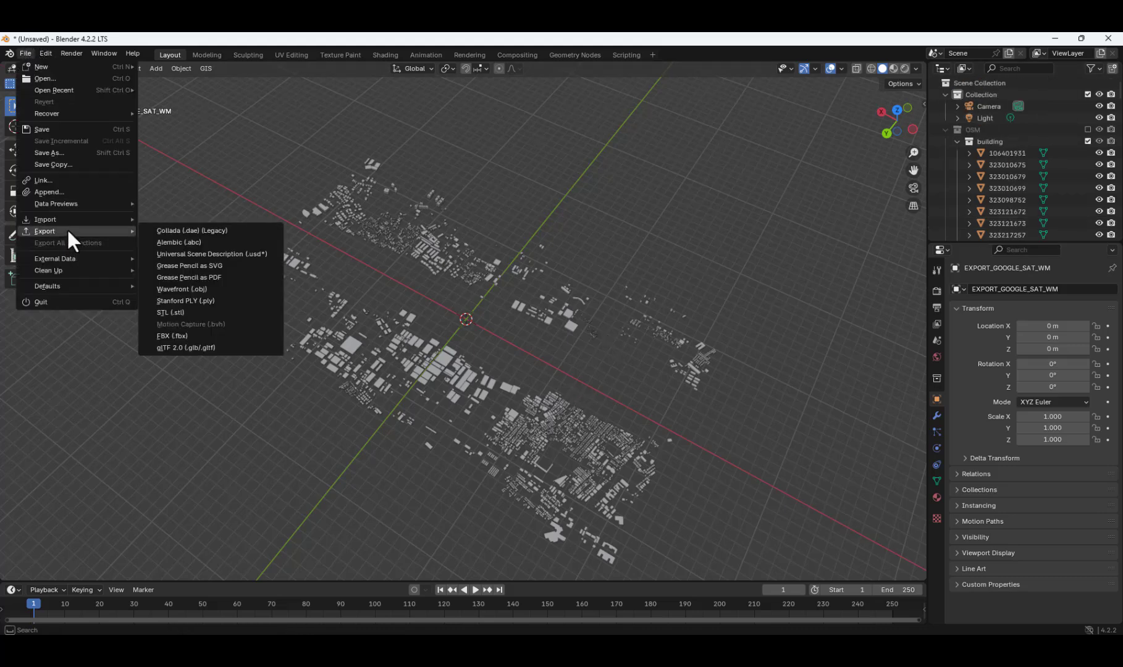
{"action": "left_click", "coordinate": [182, 311]}
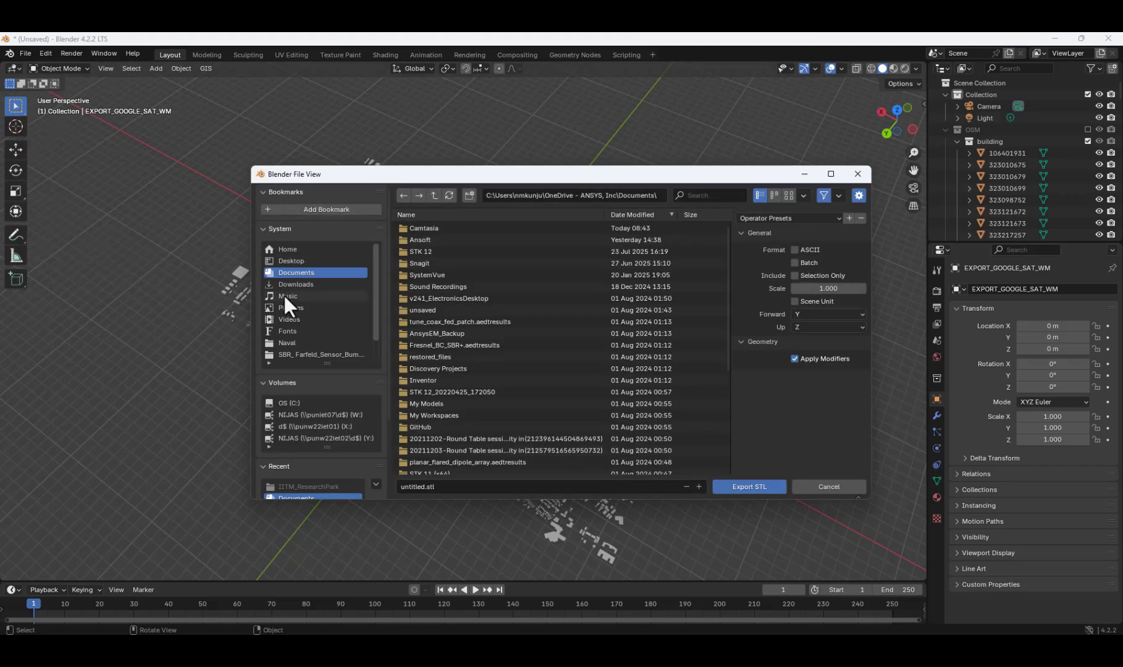
{"action": "left_click", "coordinate": [297, 285]}
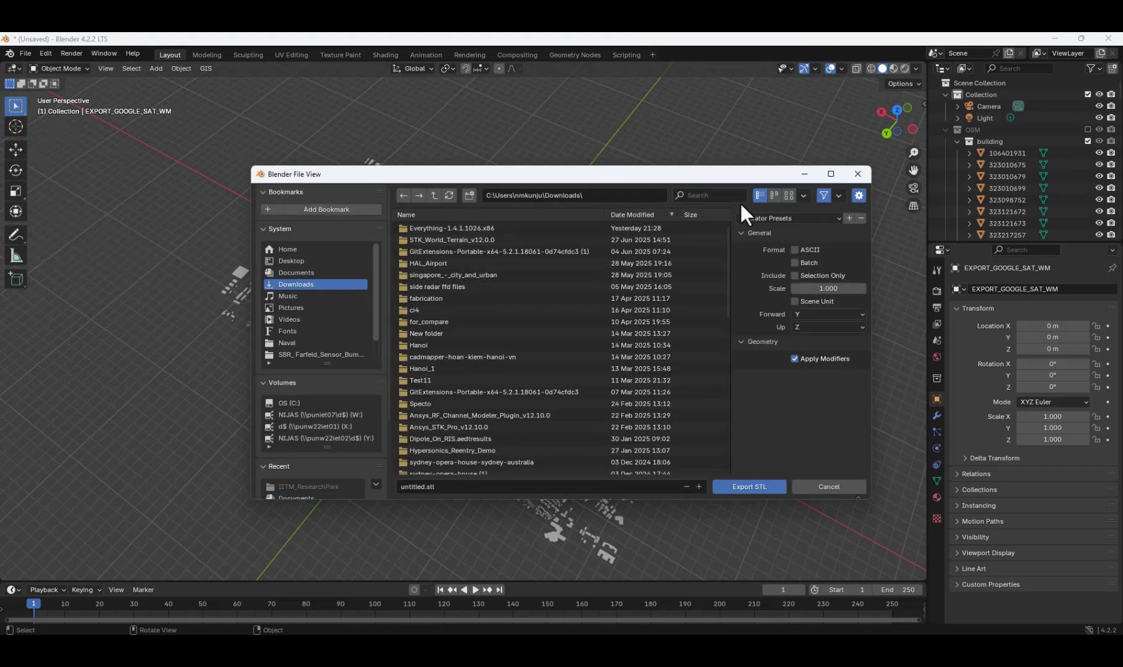
{"action": "left_click", "coordinate": [470, 196]}
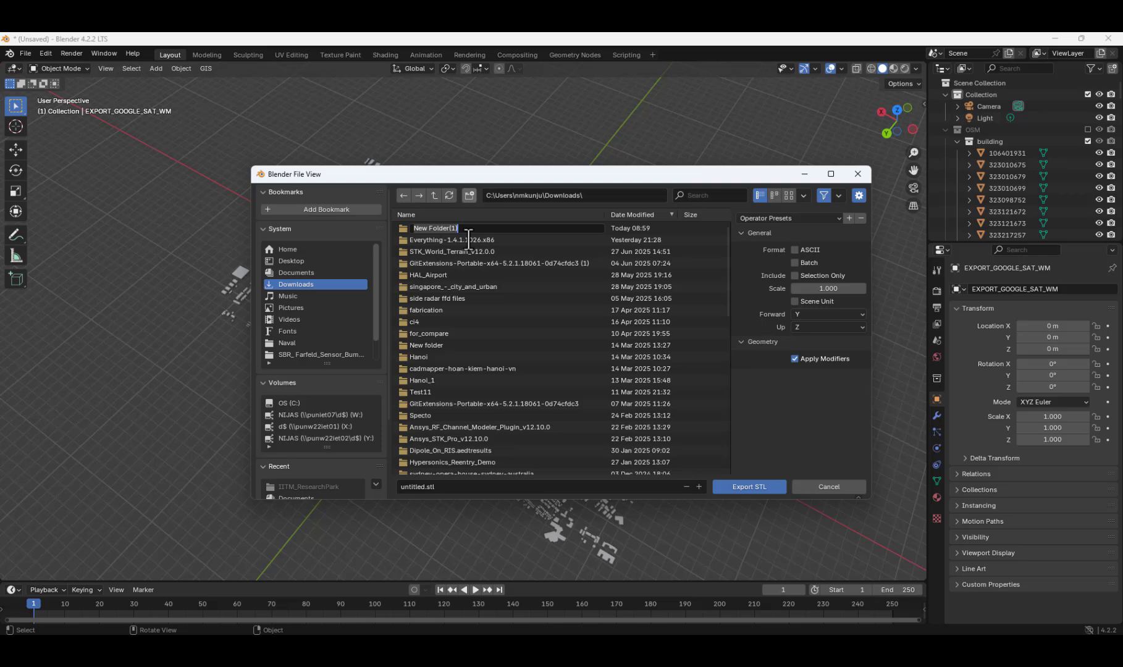
{"action": "type", "text": "HAL"}
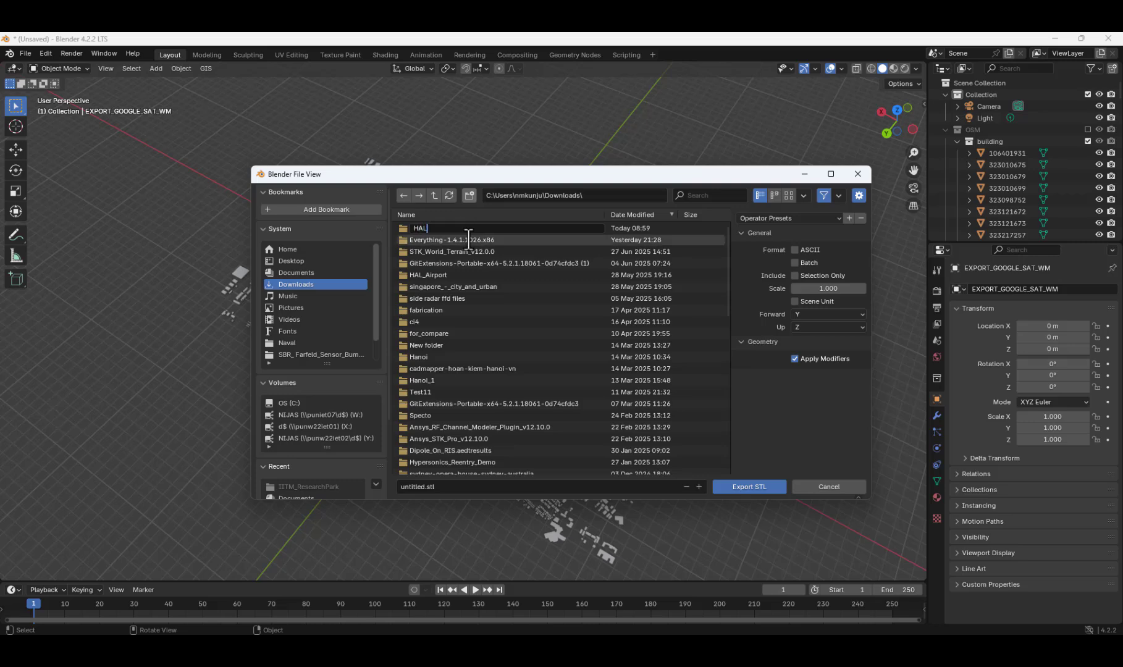
{"action": "key", "text": "Return"}
{"action": "key", "text": "Return"}
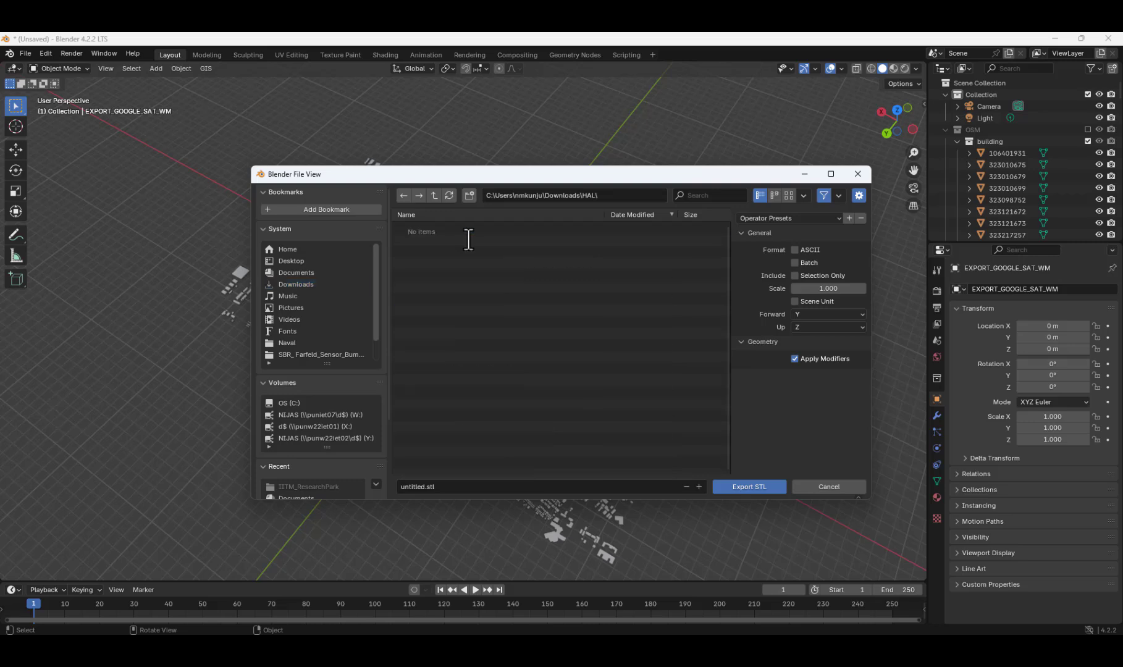
Name the export file Building and export the buildings as STL into the HAL folder.
{"action": "left_click", "coordinate": [459, 488]}
{"action": "type", "text": "Building"}
{"action": "left_click", "coordinate": [753, 488]}
{"action": "left_click", "coordinate": [751, 486]}
Inspect the extruded buildings, exclude the building sub-collection and include the natural sub-collection in the view layer instead.
{"action": "scroll", "coordinate": [472, 323], "scroll_direction": "up", "scroll_amount": 3}
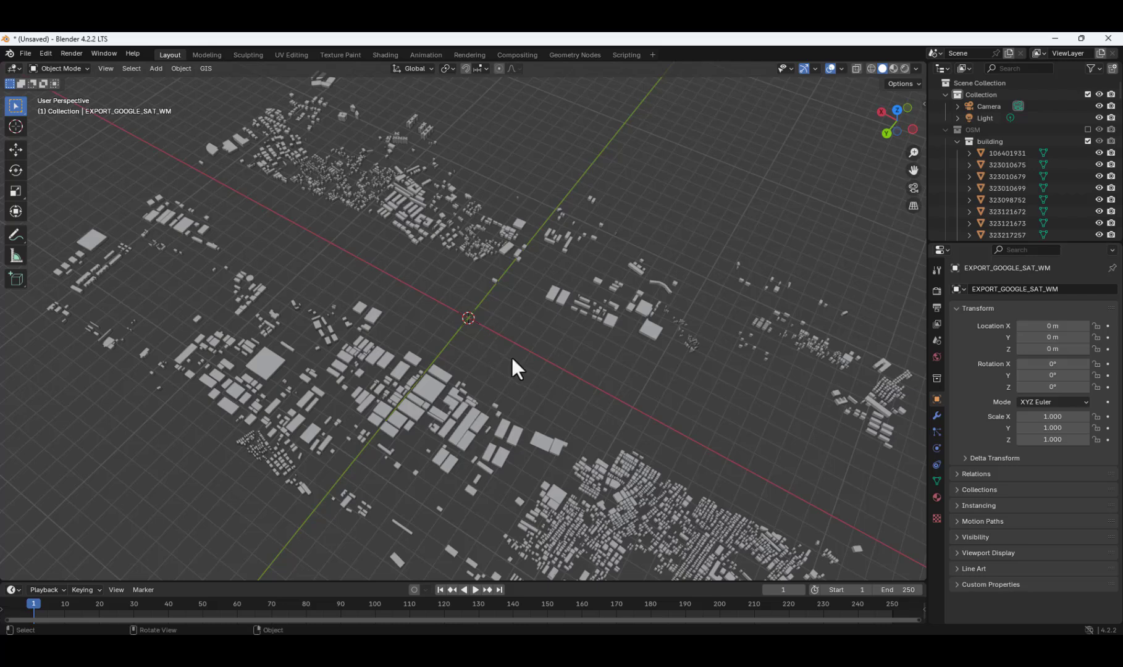
{"action": "middle_click_drag", "start_coordinate": [512, 355], "coordinate": [473, 317]}
{"action": "scroll", "coordinate": [473, 319], "scroll_direction": "up", "scroll_amount": 3}
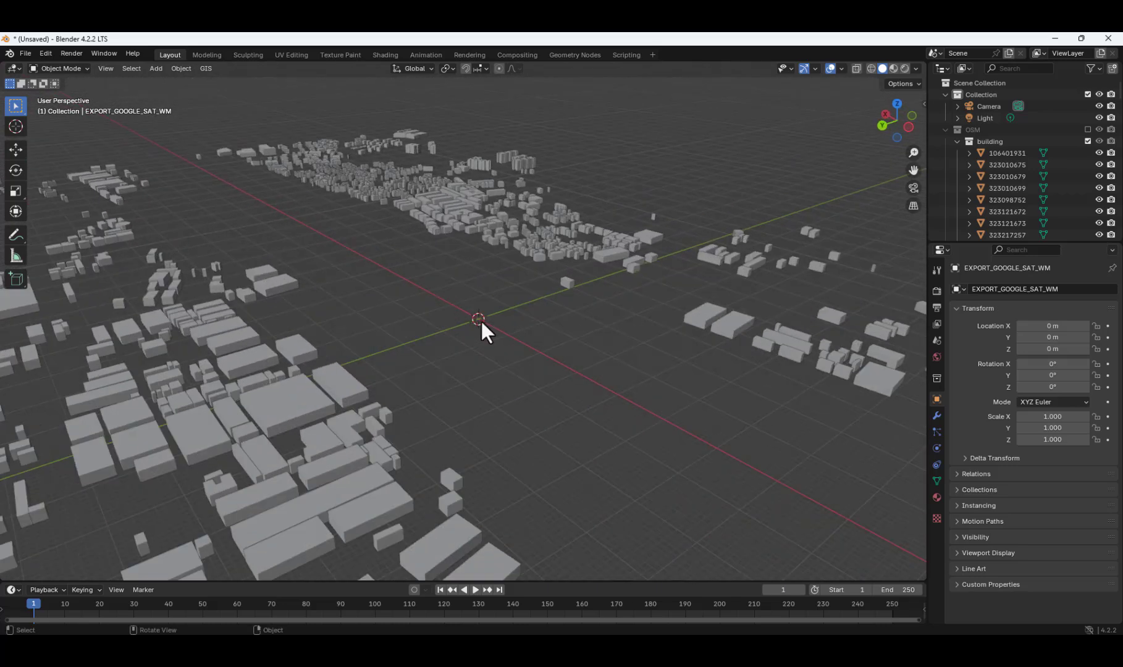
{"action": "scroll", "coordinate": [481, 320], "scroll_direction": "down", "scroll_amount": 5}
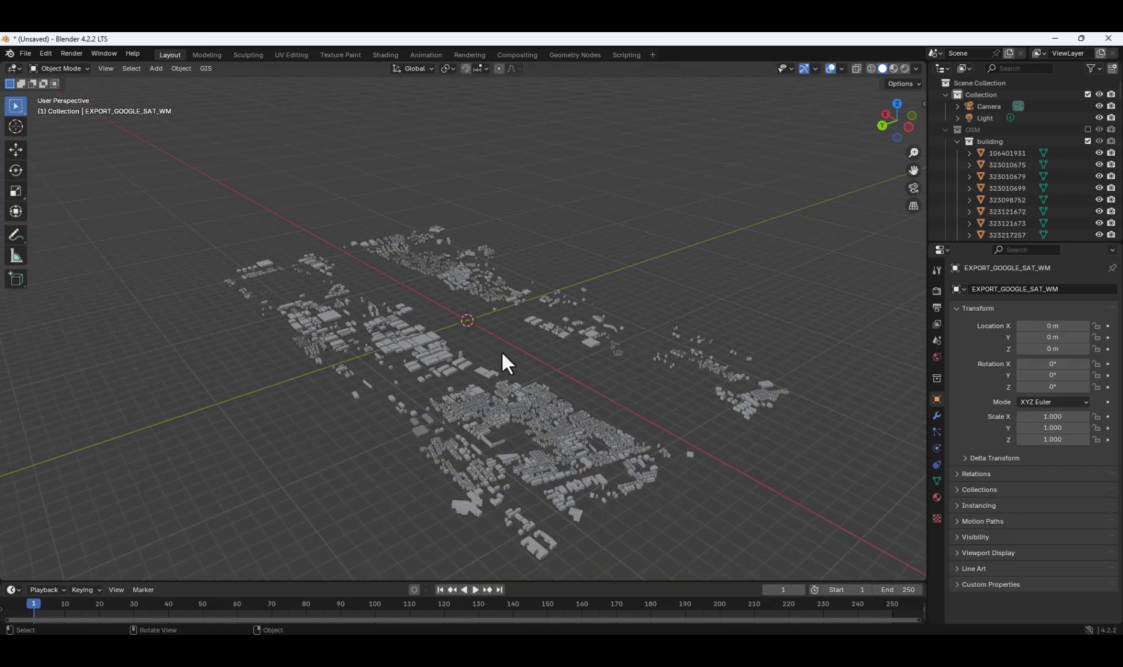
{"action": "middle_click_drag", "start_coordinate": [504, 364], "coordinate": [431, 311]}
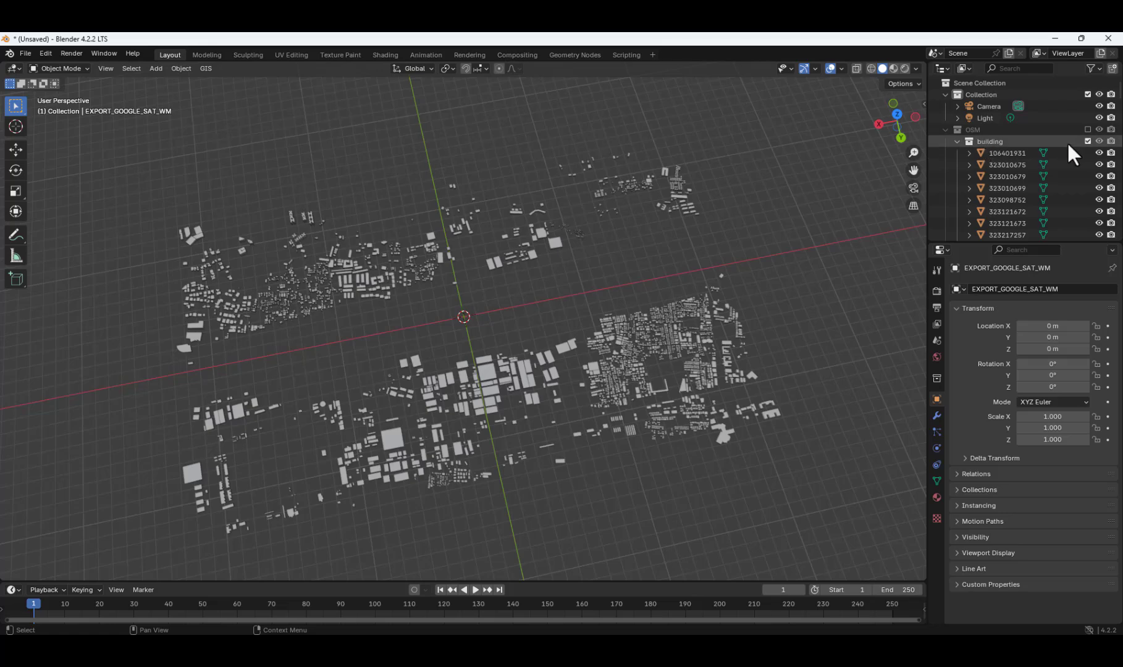
{"action": "left_click", "coordinate": [957, 141]}
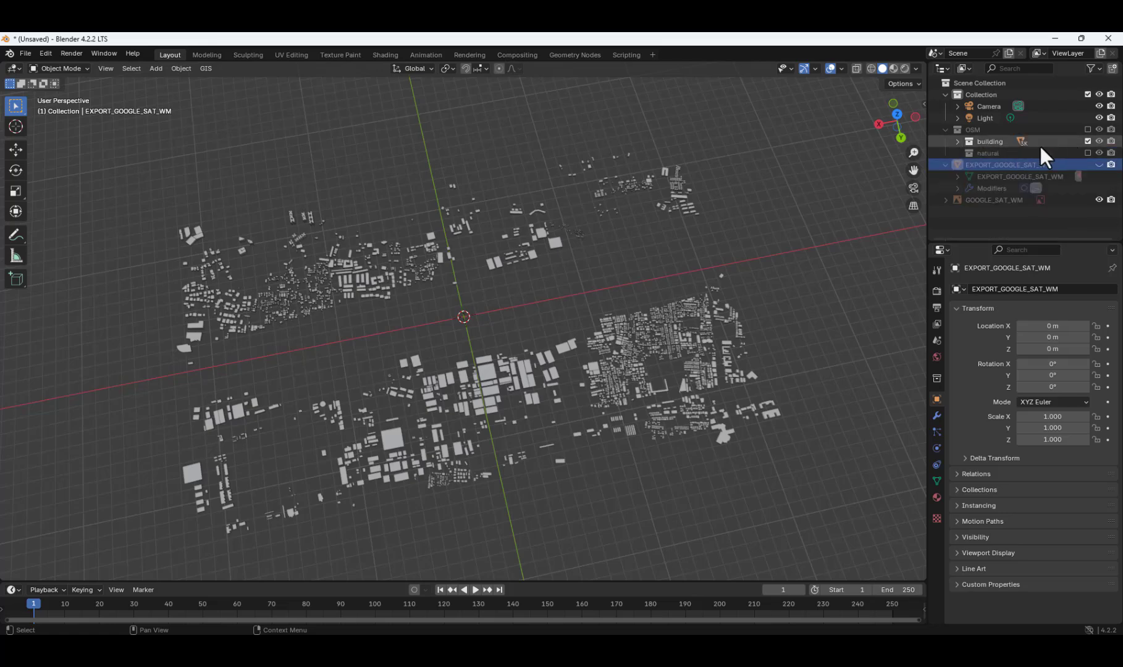
{"action": "left_click", "coordinate": [1088, 142]}
{"action": "left_click", "coordinate": [1088, 154]}
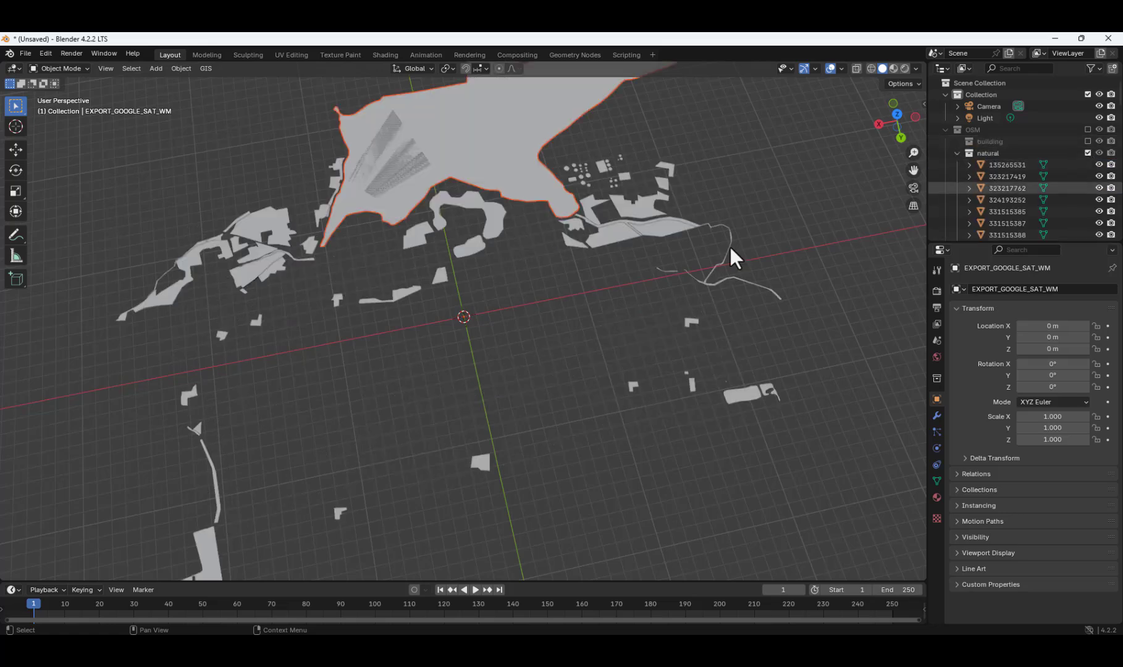
{"action": "scroll", "coordinate": [615, 290], "scroll_direction": "down", "scroll_amount": 5}
{"action": "scroll", "coordinate": [591, 337], "scroll_direction": "up", "scroll_amount": 3}
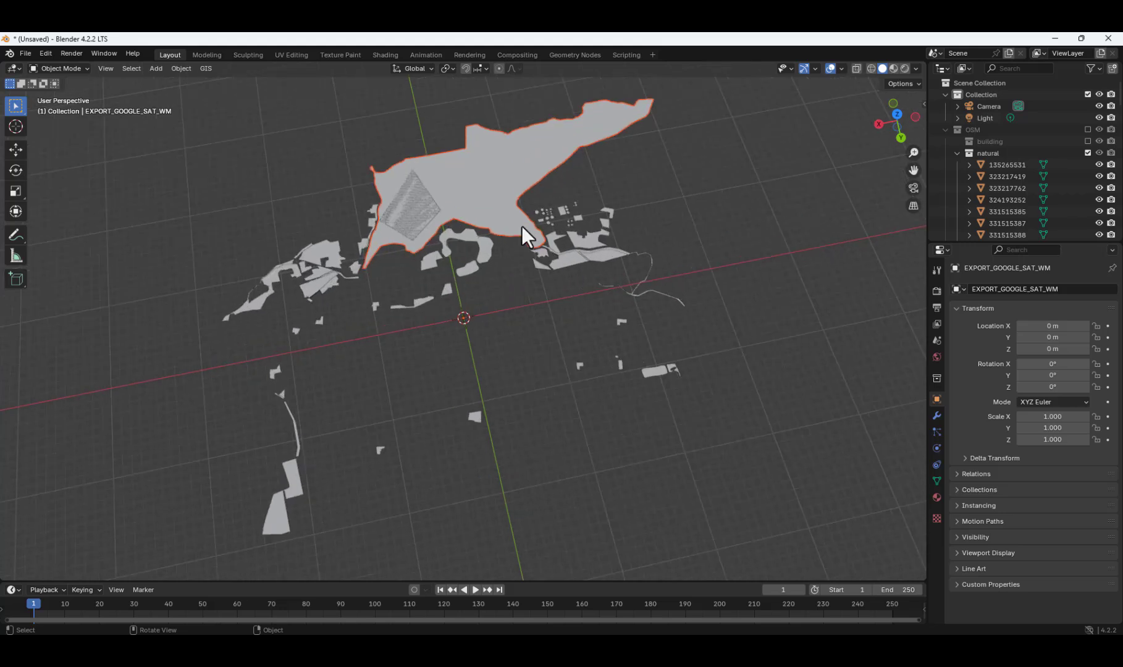
Export the natural features as an STL file named Nature into the HAL folder.
{"action": "left_click", "coordinate": [27, 54]}
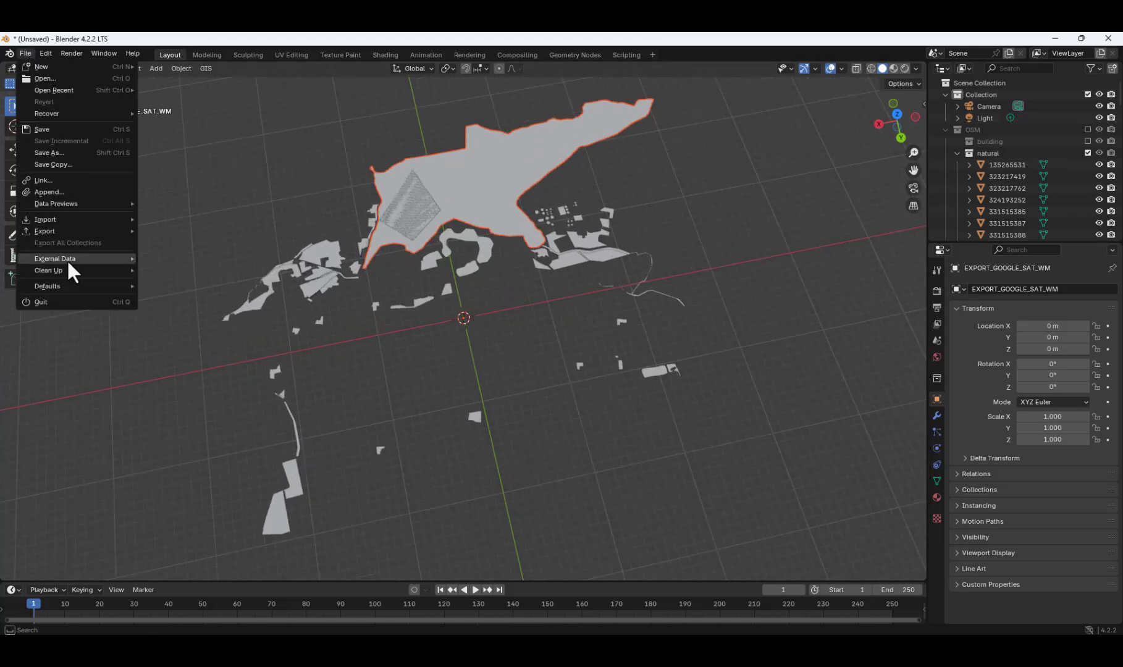
{"action": "mouse_move", "coordinate": [114, 231]}
{"action": "left_click", "coordinate": [167, 309]}
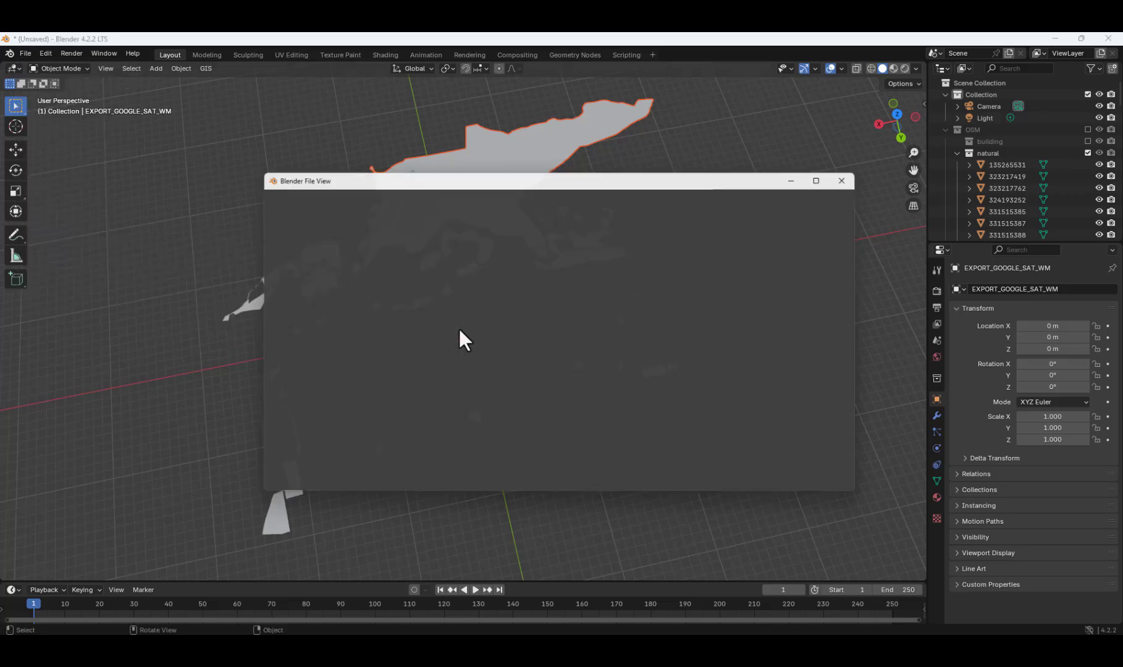
{"action": "left_click", "coordinate": [512, 486]}
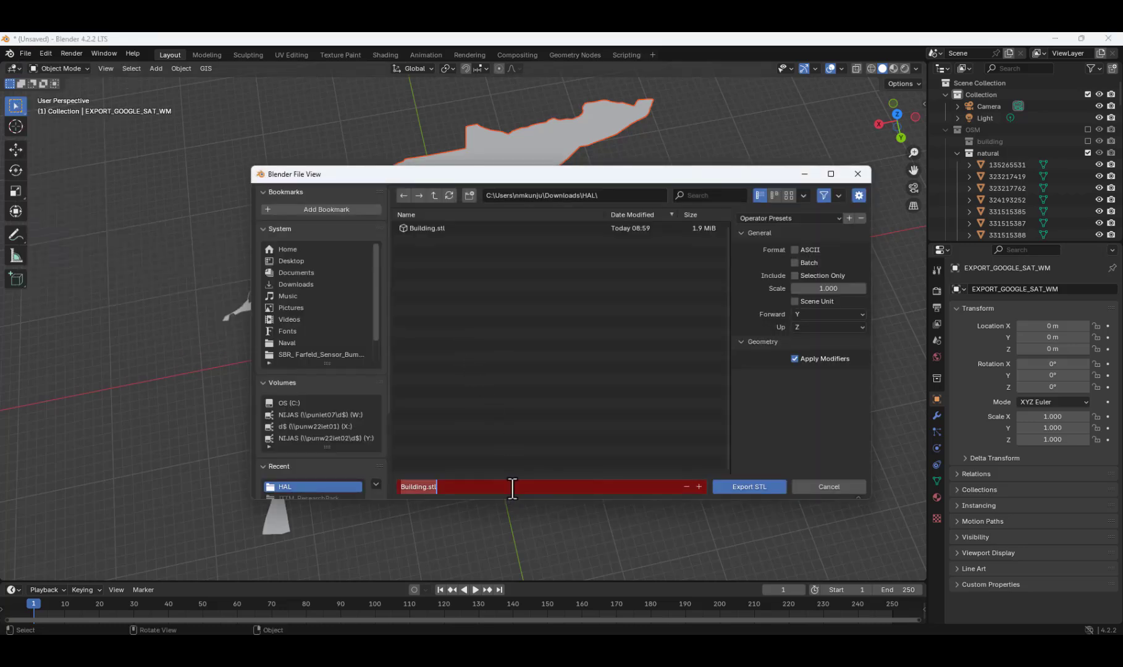
{"action": "type", "text": "Nature"}
{"action": "left_click", "coordinate": [760, 488]}
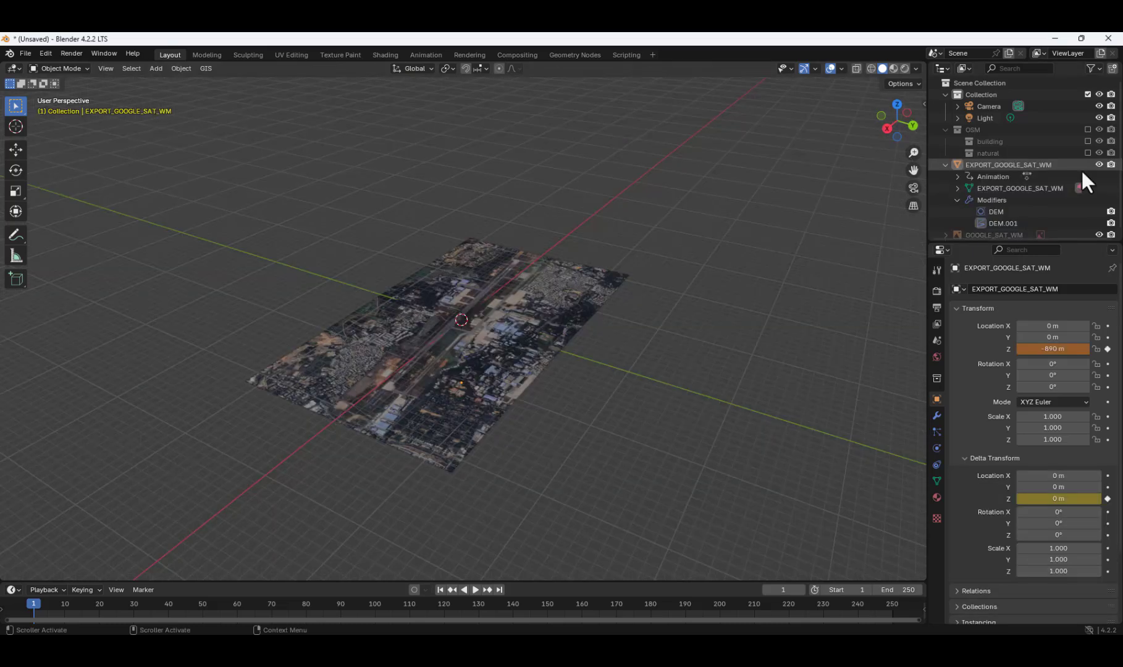
Export the EXPORT_GOOGLE_SAT_WM terrain as Terrain.stl into the HAL folder.
{"action": "mouse_move", "coordinate": [787, 286]}
{"action": "middle_mouse_down"}
{"action": "mouse_move", "coordinate": [784, 246]}
{"action": "mouse_move", "coordinate": [786, 276]}
{"action": "mouse_move", "coordinate": [797, 270]}
{"action": "middle_mouse_up"}
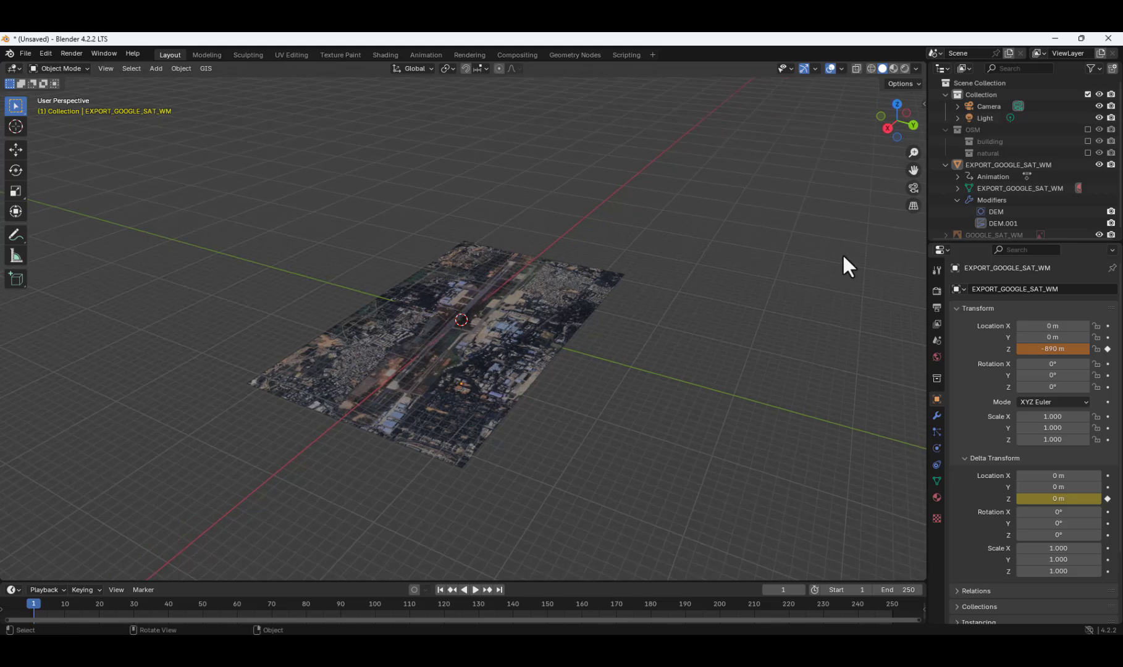
{"action": "left_click", "coordinate": [26, 53]}
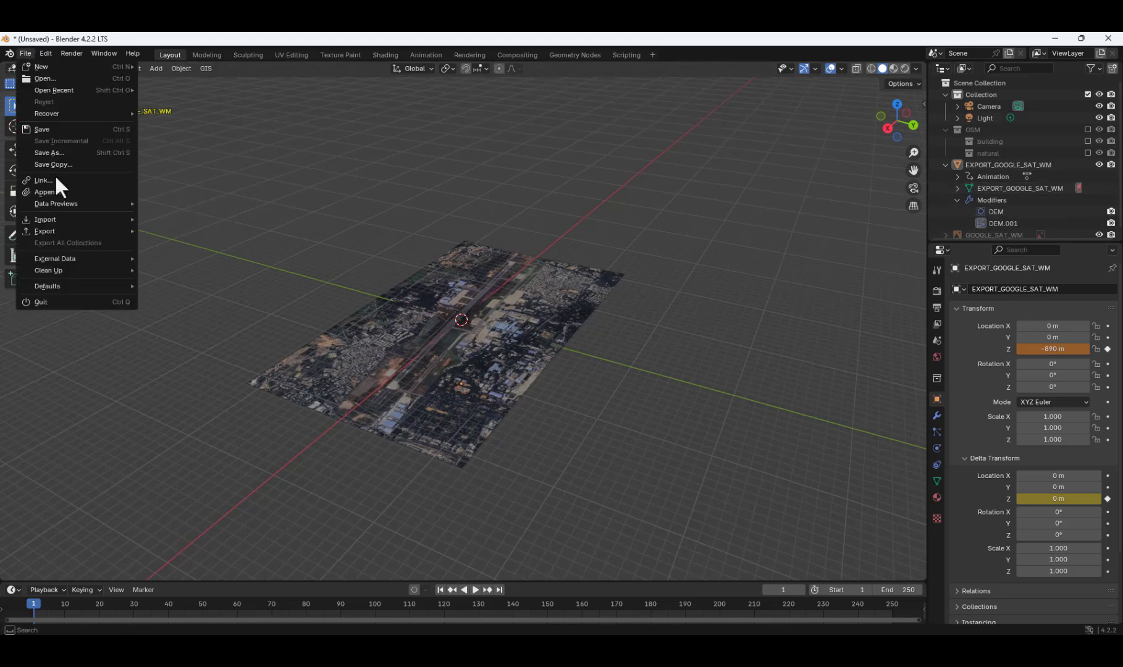
{"action": "mouse_move", "coordinate": [73, 221]}
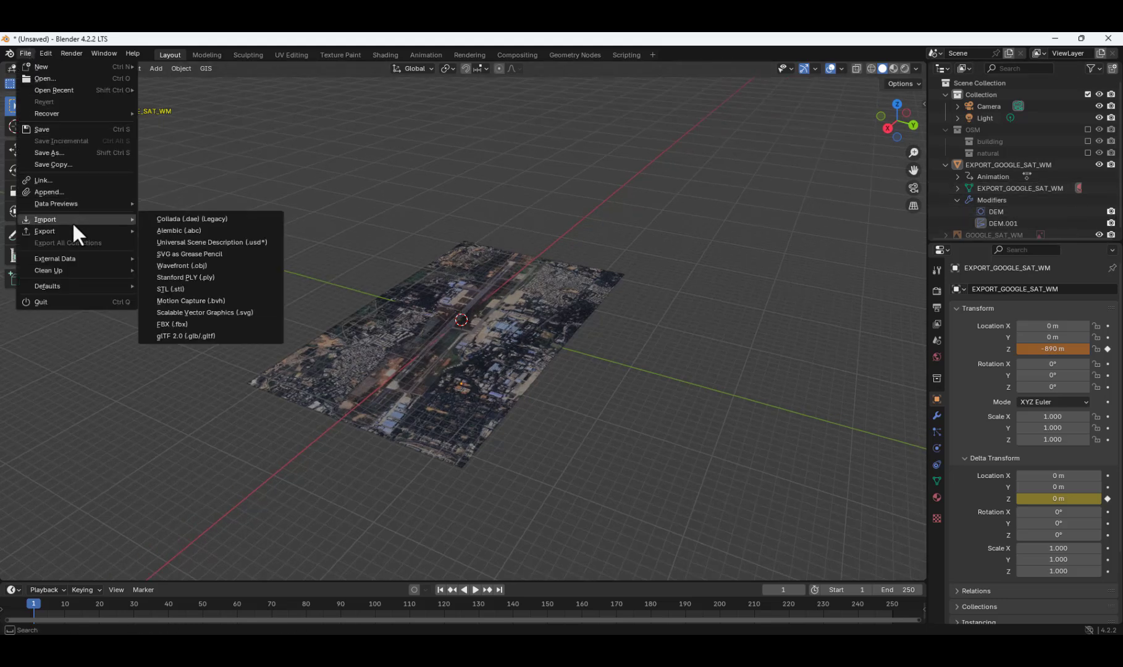
{"action": "mouse_move", "coordinate": [43, 231]}
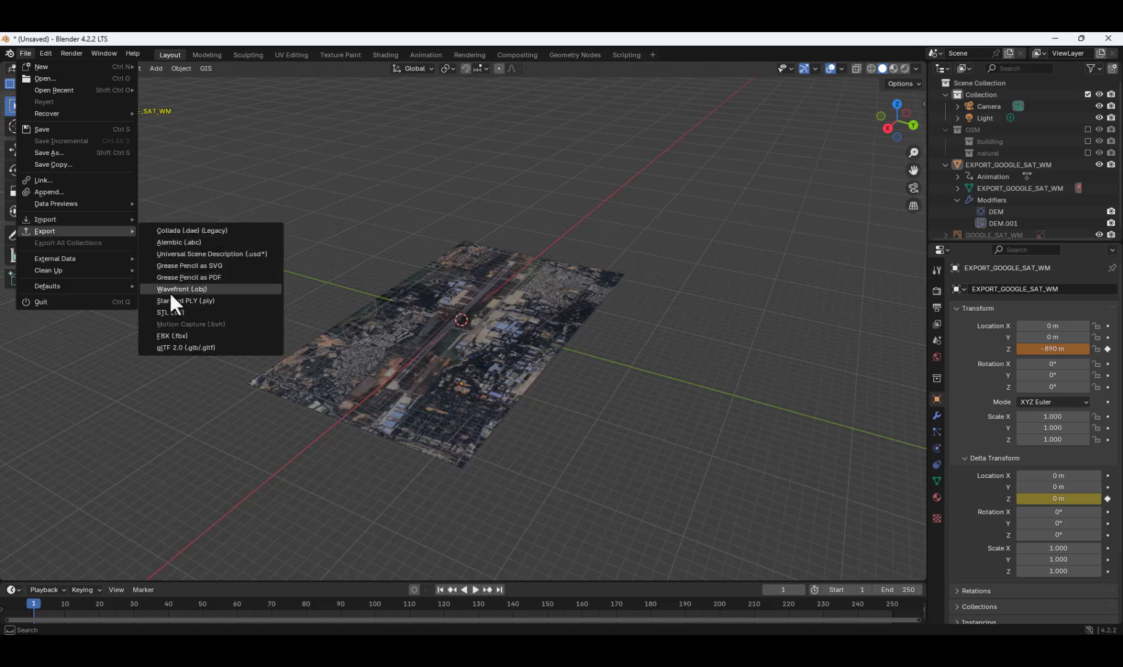
{"action": "left_click", "coordinate": [172, 312]}
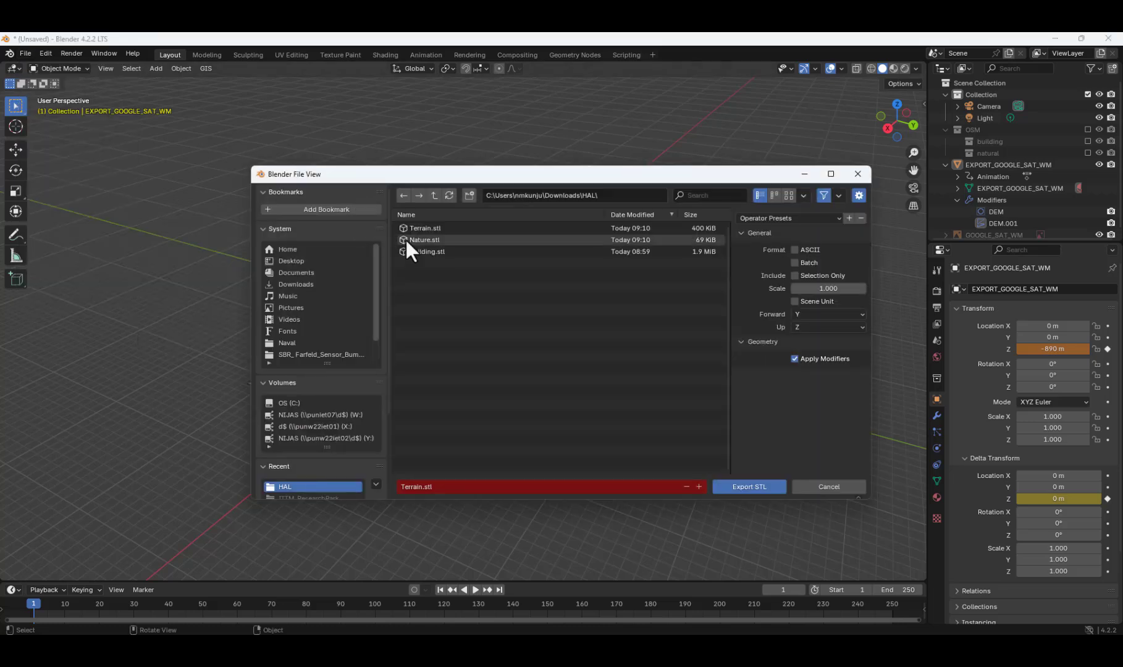
{"action": "left_click", "coordinate": [766, 488]}
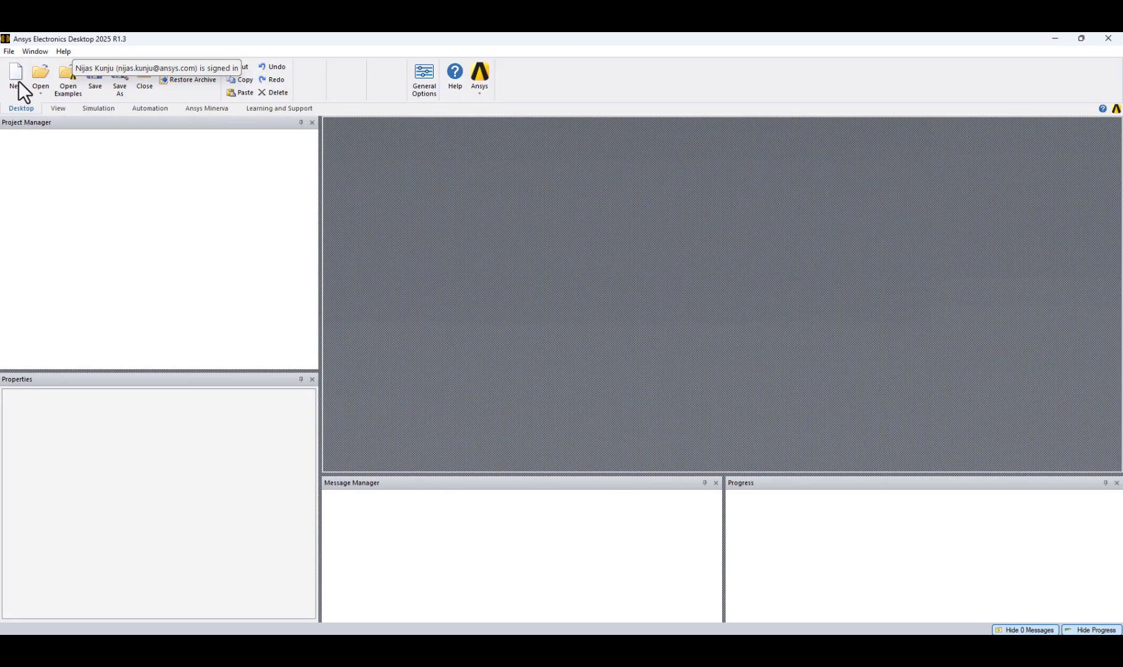
In Ansys Electronics Desktop, create a new project and insert an HFSS design into it.
{"action": "left_click", "coordinate": [16, 79]}
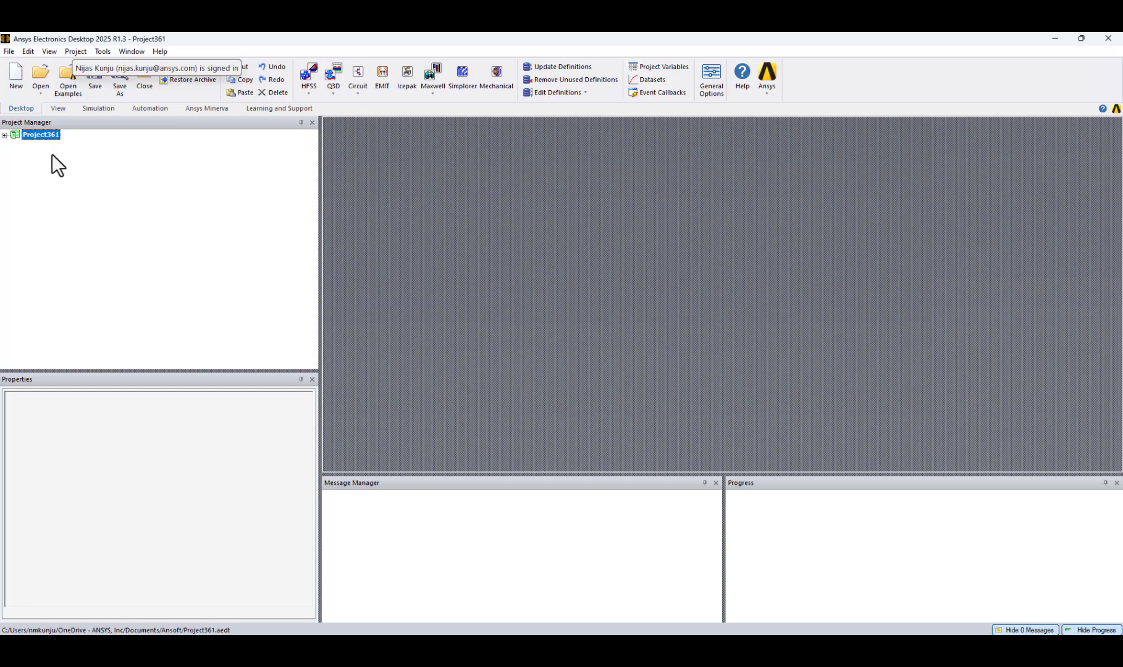
{"action": "key", "text": "ctrl+s"}
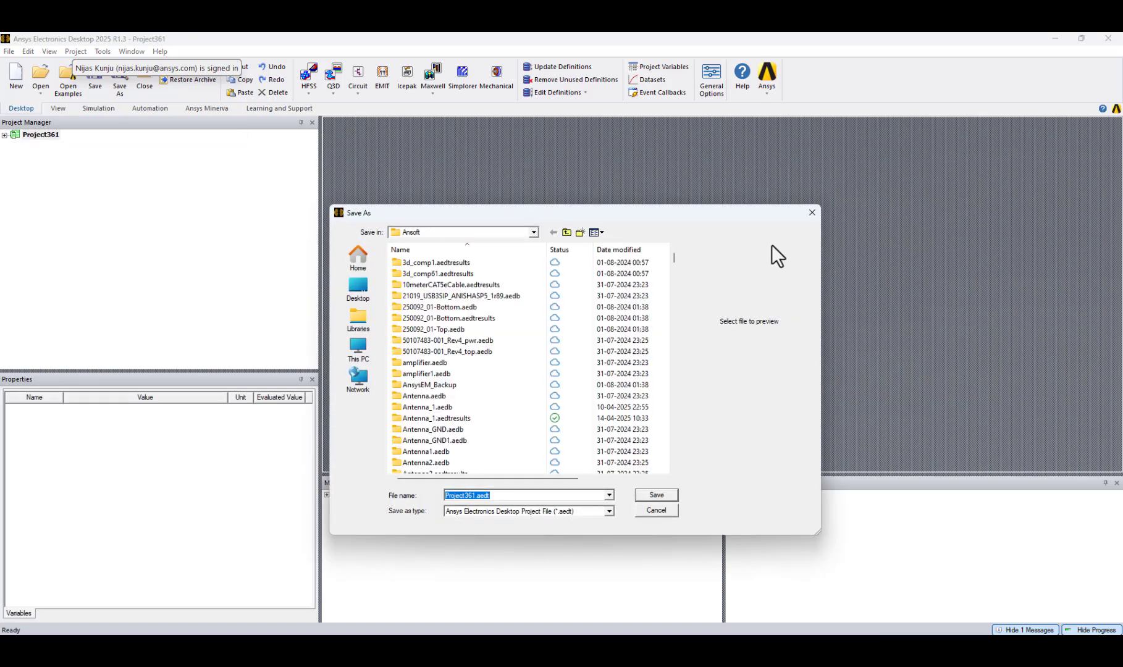
{"action": "left_click", "coordinate": [812, 212]}
{"action": "right_click", "coordinate": [20, 133]}
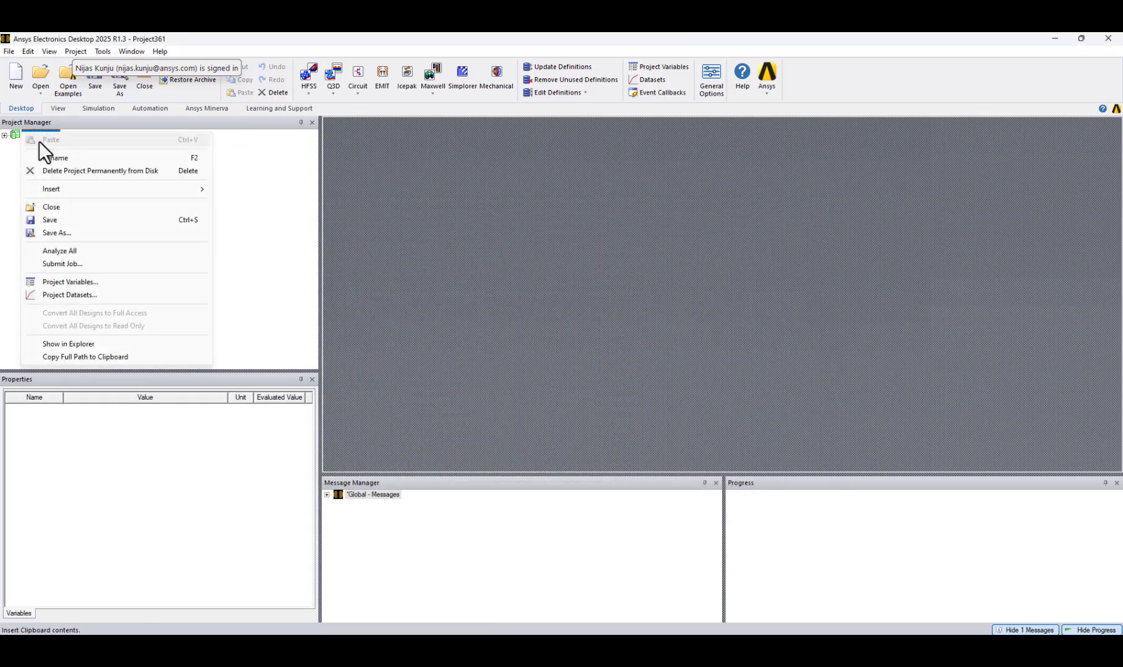
{"action": "mouse_move", "coordinate": [70, 189]}
{"action": "left_click", "coordinate": [289, 194]}
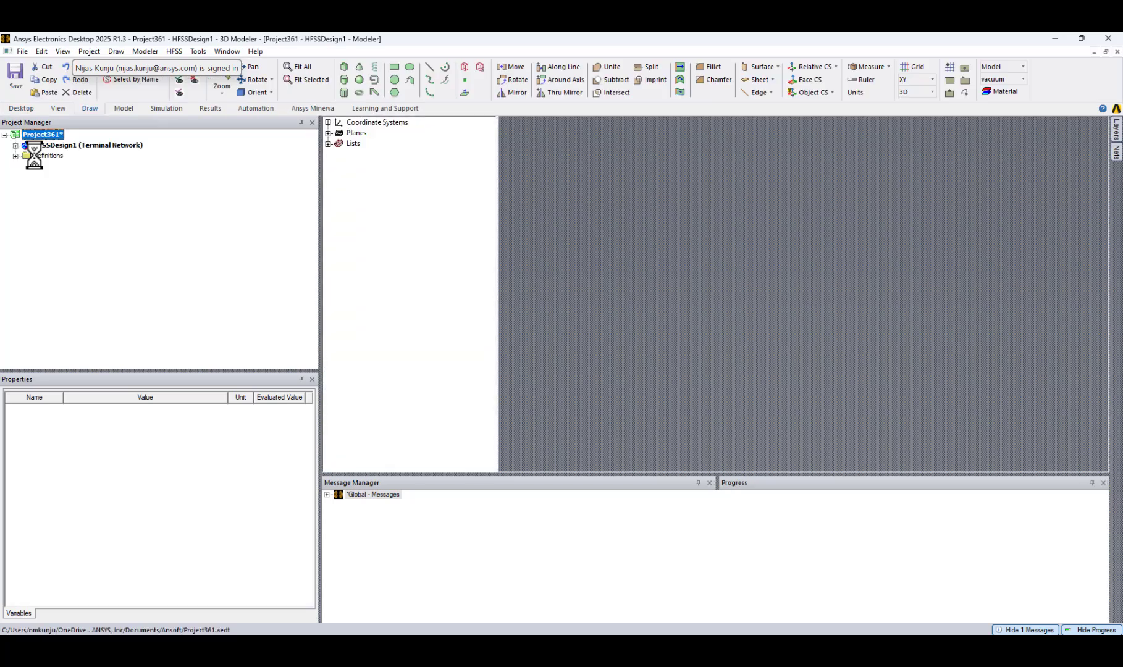
Set the solution type of HFSSDesign1 to SBR+ and expand the design in the project tree.
{"action": "right_click", "coordinate": [116, 145]}
{"action": "left_click", "coordinate": [159, 243]}
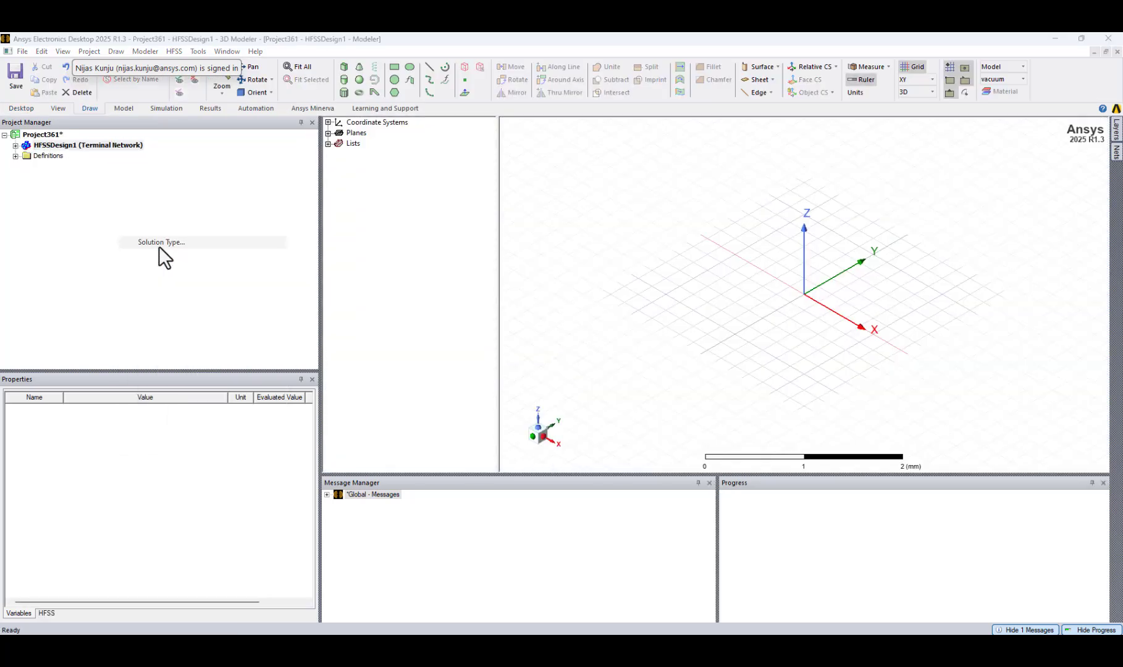
{"action": "left_click", "coordinate": [494, 279]}
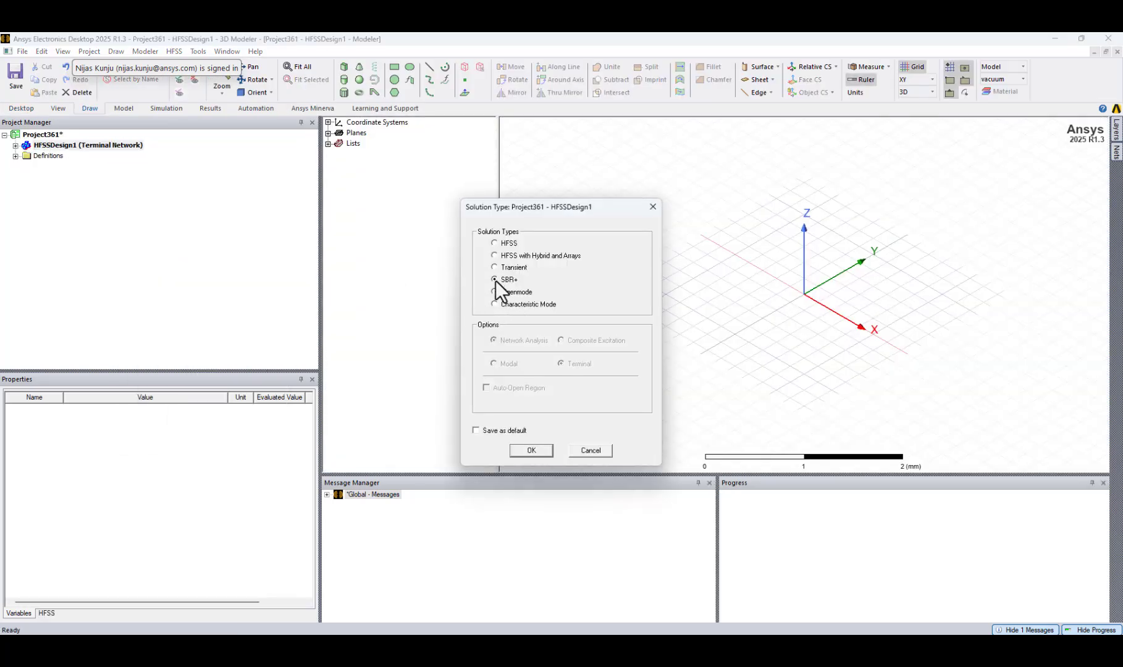
{"action": "left_click", "coordinate": [530, 450]}
{"action": "left_click", "coordinate": [15, 145]}
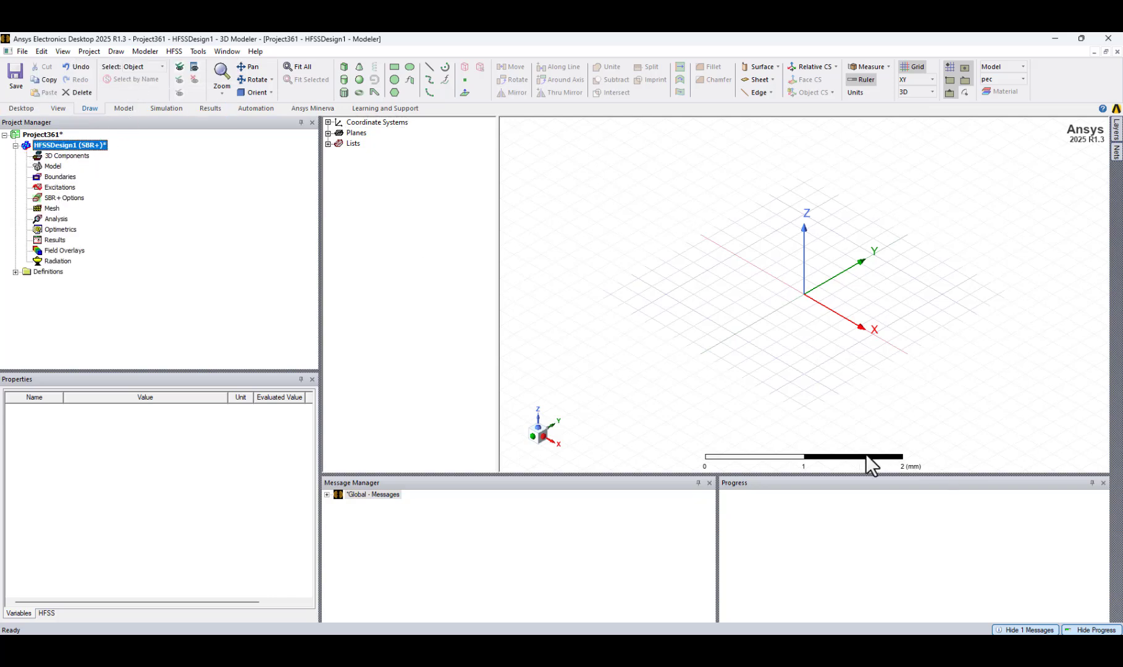
Set the model units to meter.
{"action": "left_click", "coordinate": [860, 80]}
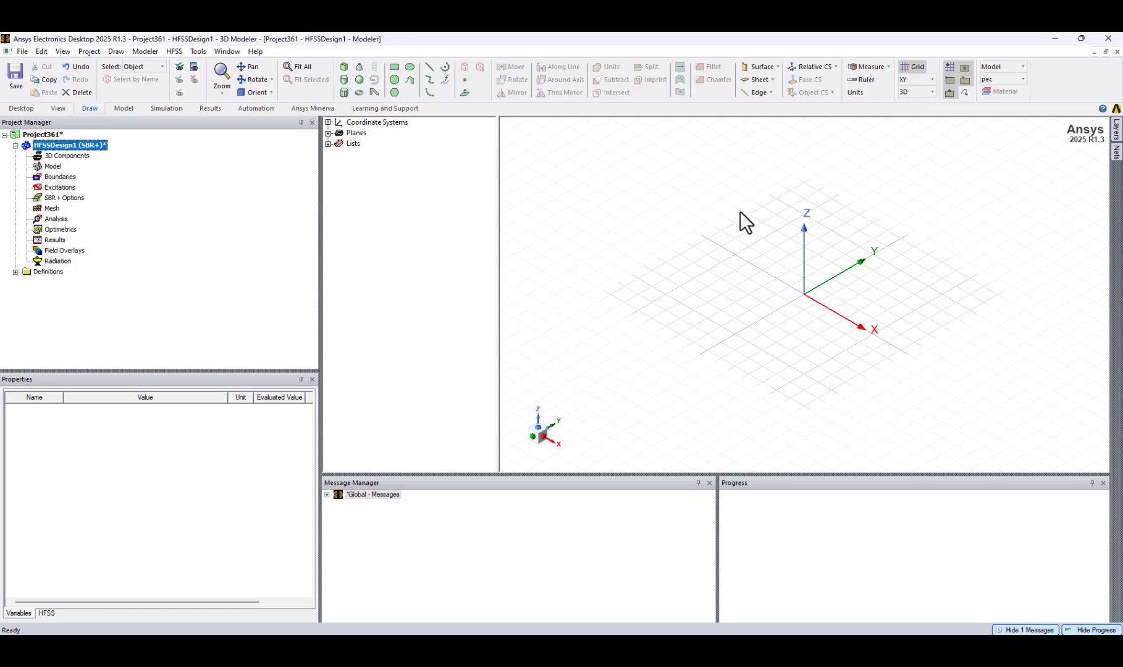
{"action": "left_click", "coordinate": [858, 93]}
{"action": "left_click", "coordinate": [562, 288]}
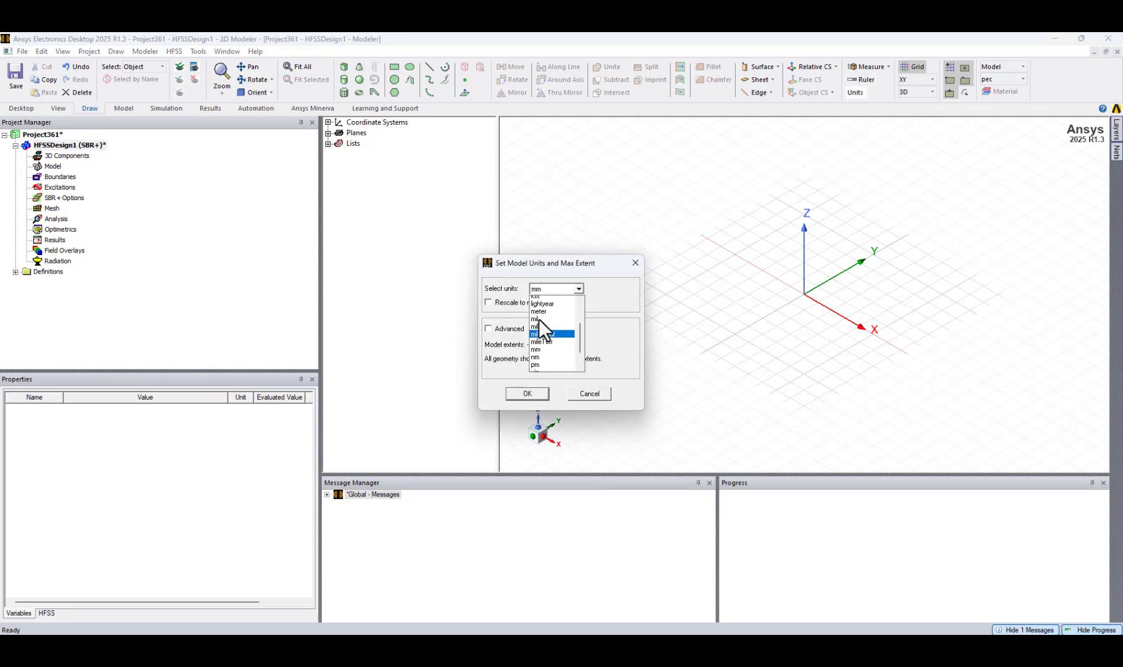
{"action": "left_click", "coordinate": [541, 341]}
{"action": "left_click", "coordinate": [527, 394]}
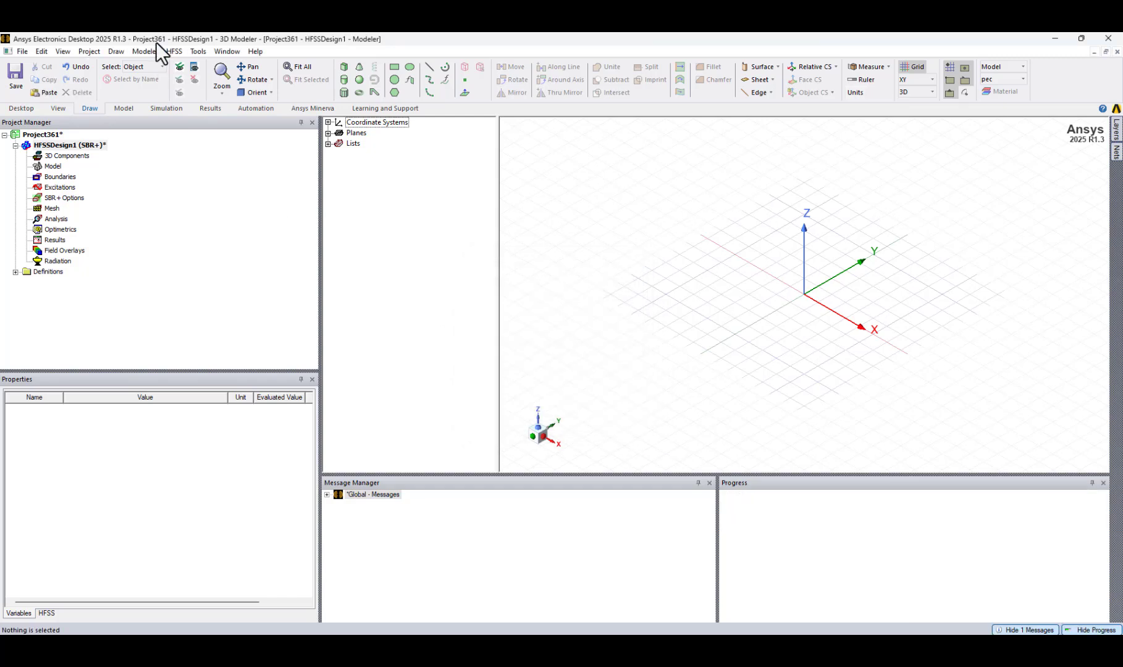
Start a geometry import into the modeler and browse to the HAL folder in Downloads.
{"action": "left_click", "coordinate": [146, 51]}
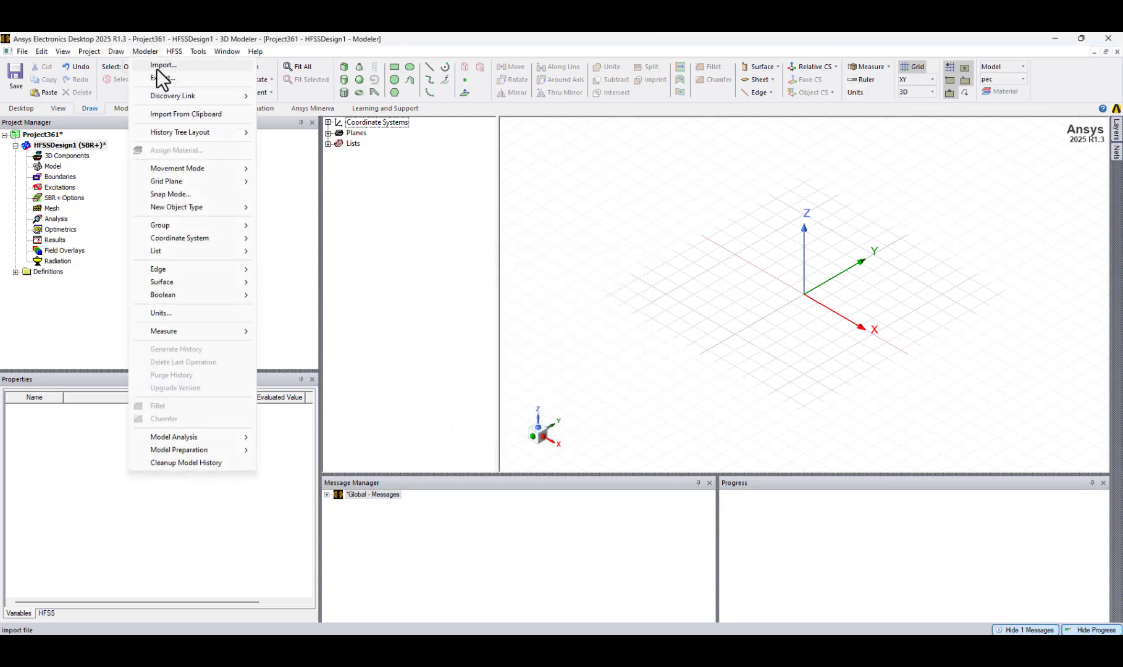
{"action": "left_click", "coordinate": [159, 65]}
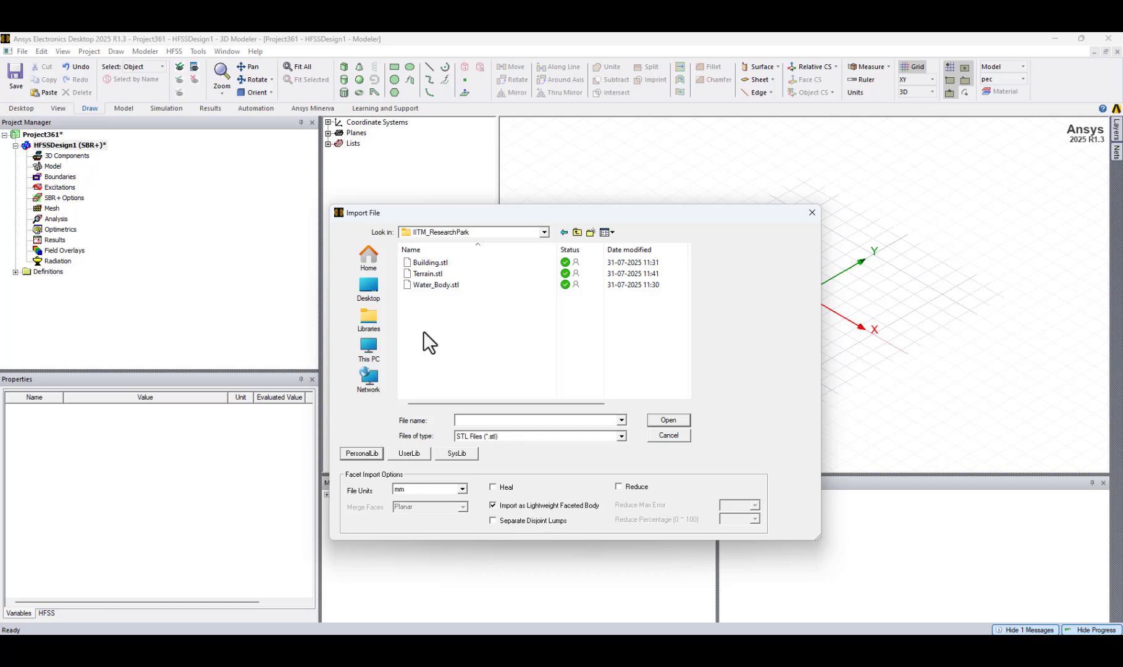
{"action": "left_click", "coordinate": [370, 352]}
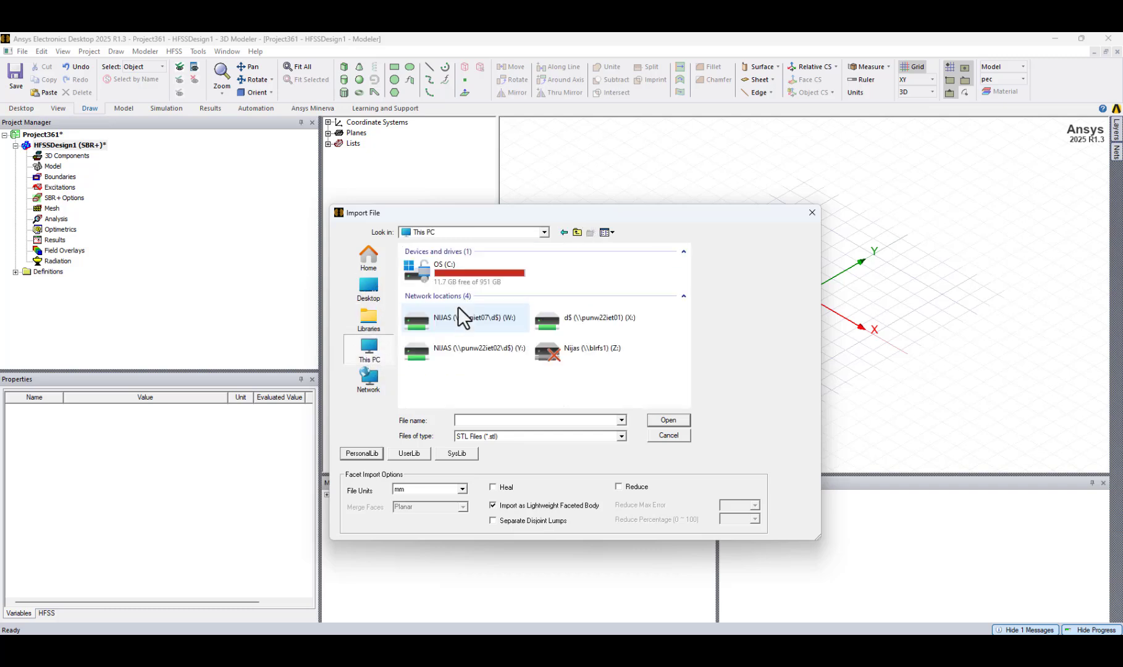
{"action": "left_click", "coordinate": [375, 267]}
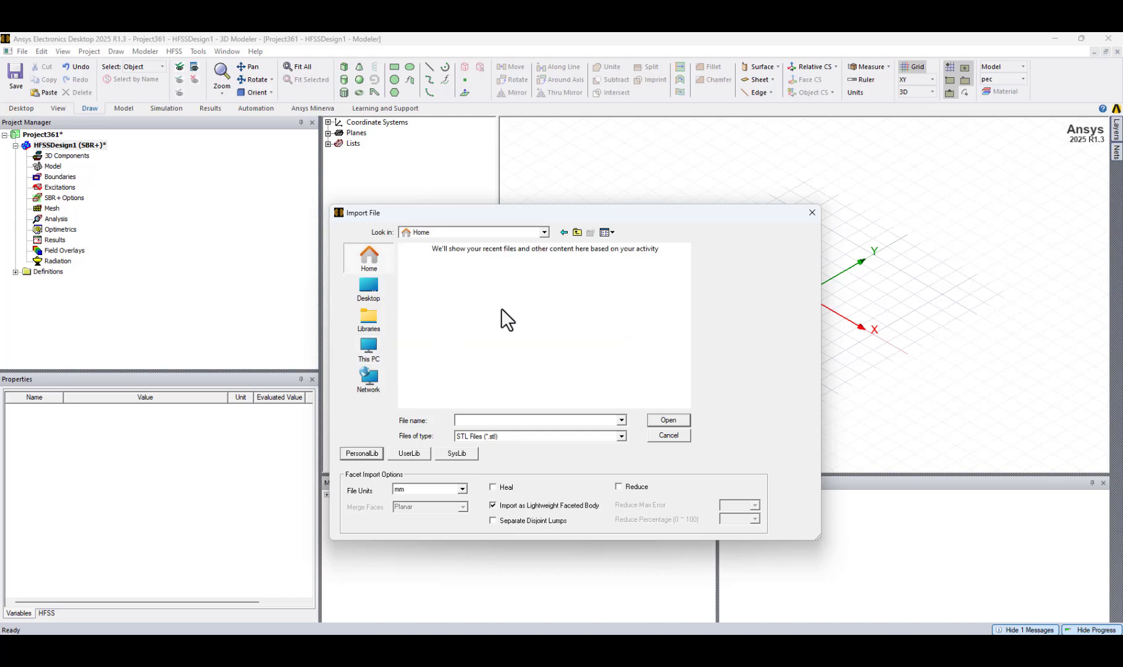
{"action": "double_click", "coordinate": [569, 272]}
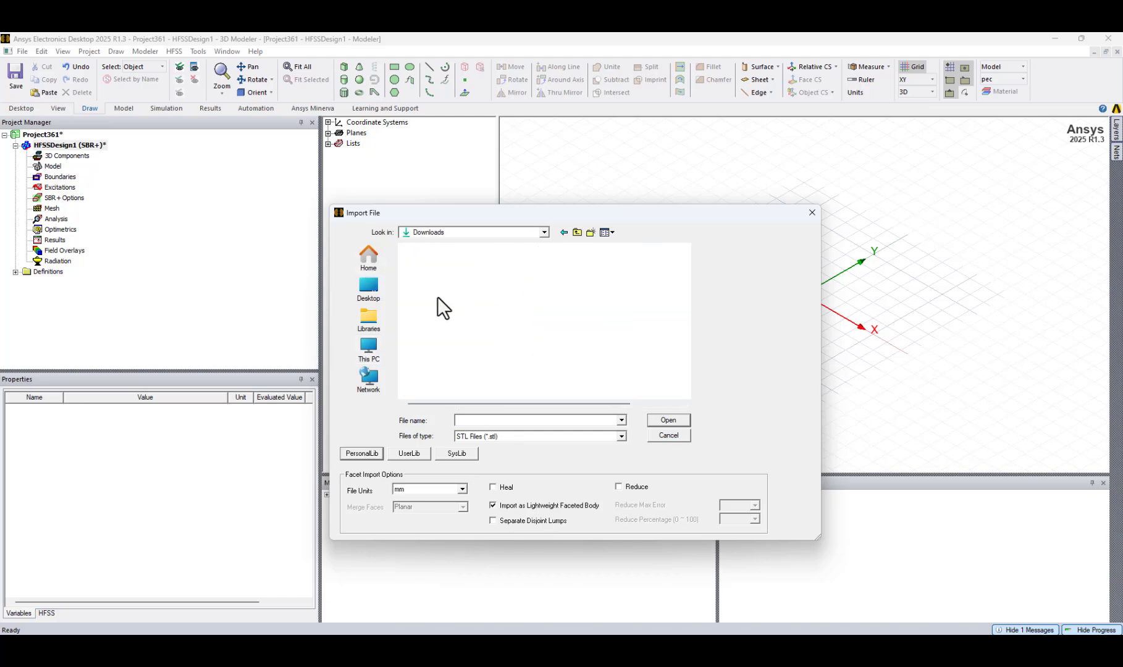
{"action": "left_click", "coordinate": [427, 277]}
{"action": "double_click", "coordinate": [428, 279]}
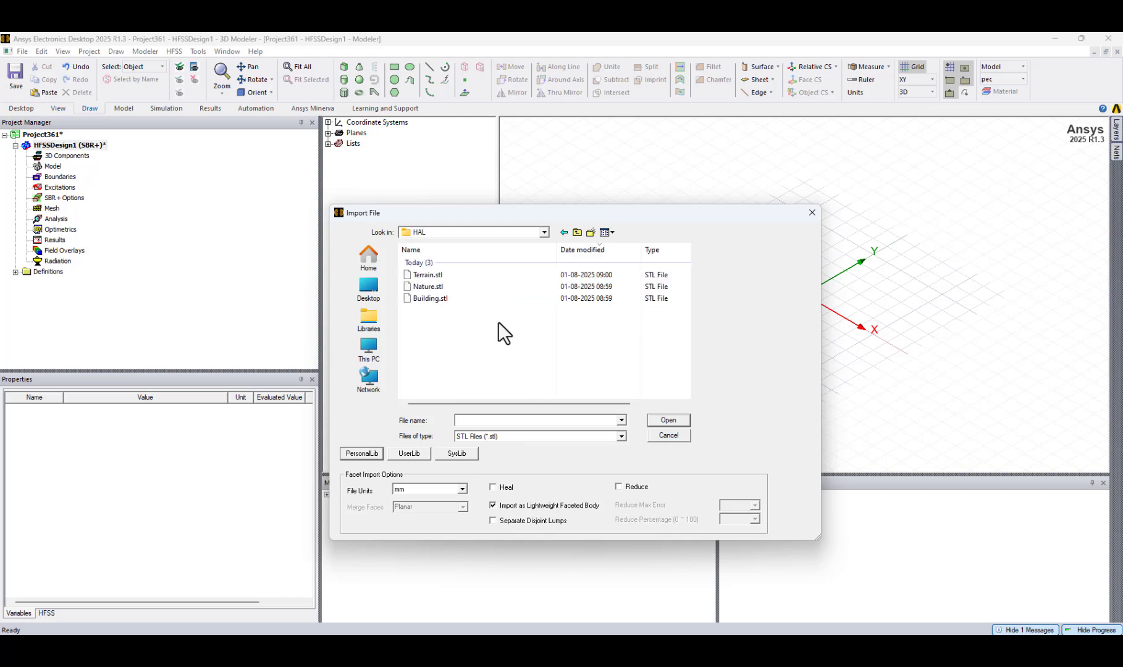
Import Terrain.stl with mm file units as a lightweight faceted body, then inspect and deselect the terrain.
{"action": "left_click", "coordinate": [435, 276]}
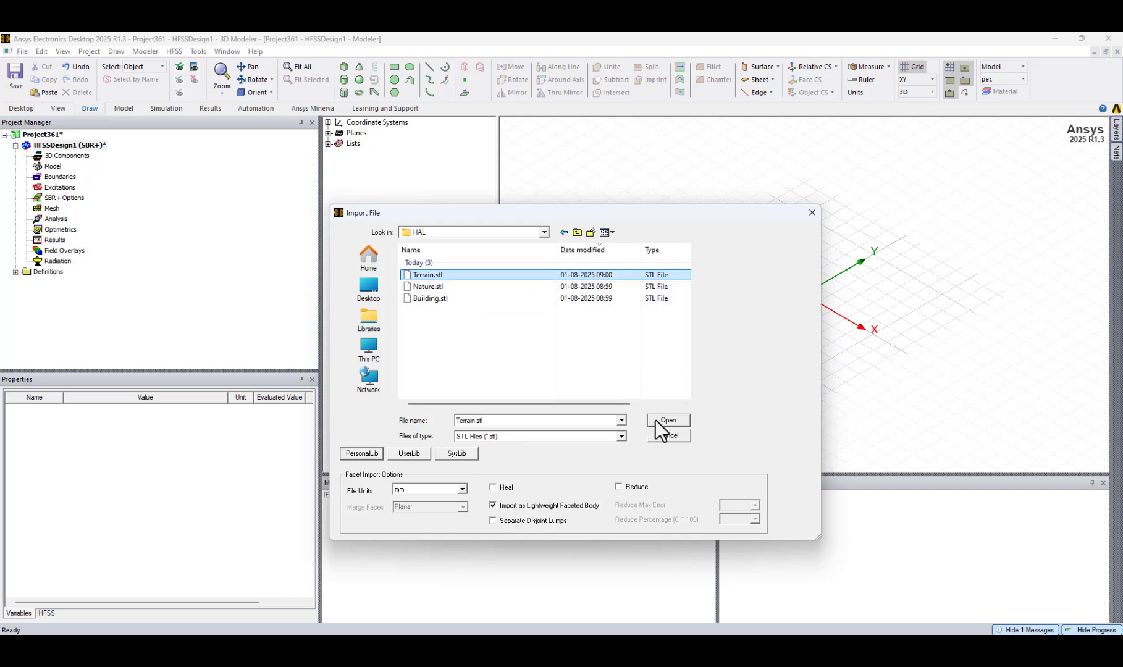
{"action": "left_click", "coordinate": [430, 298]}
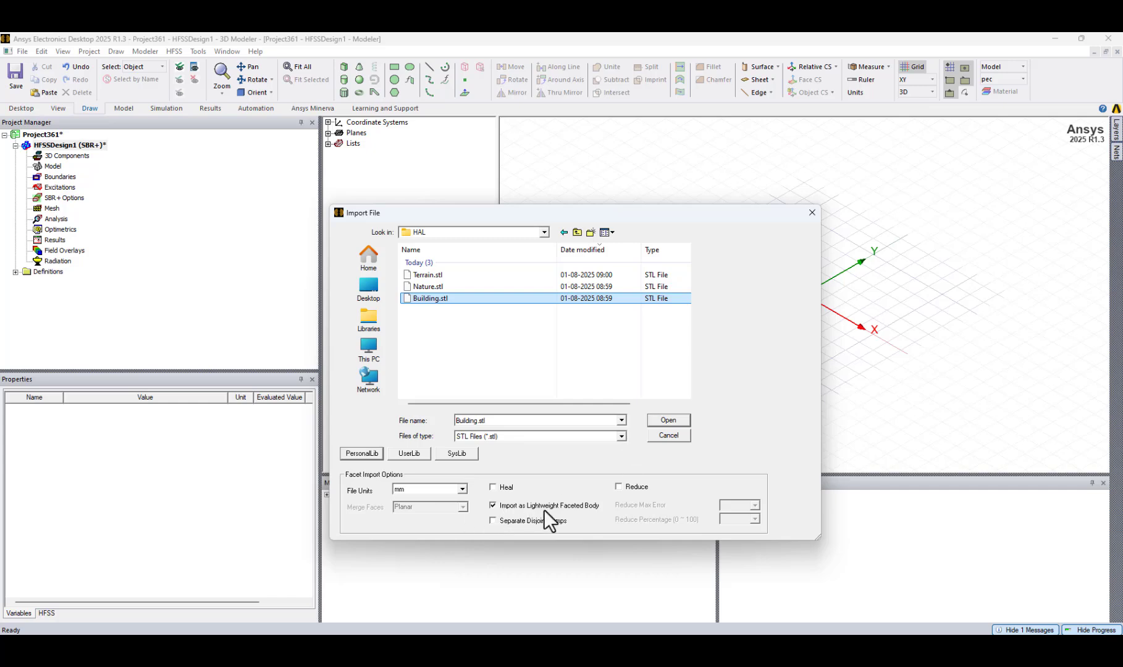
{"action": "left_click", "coordinate": [677, 423]}
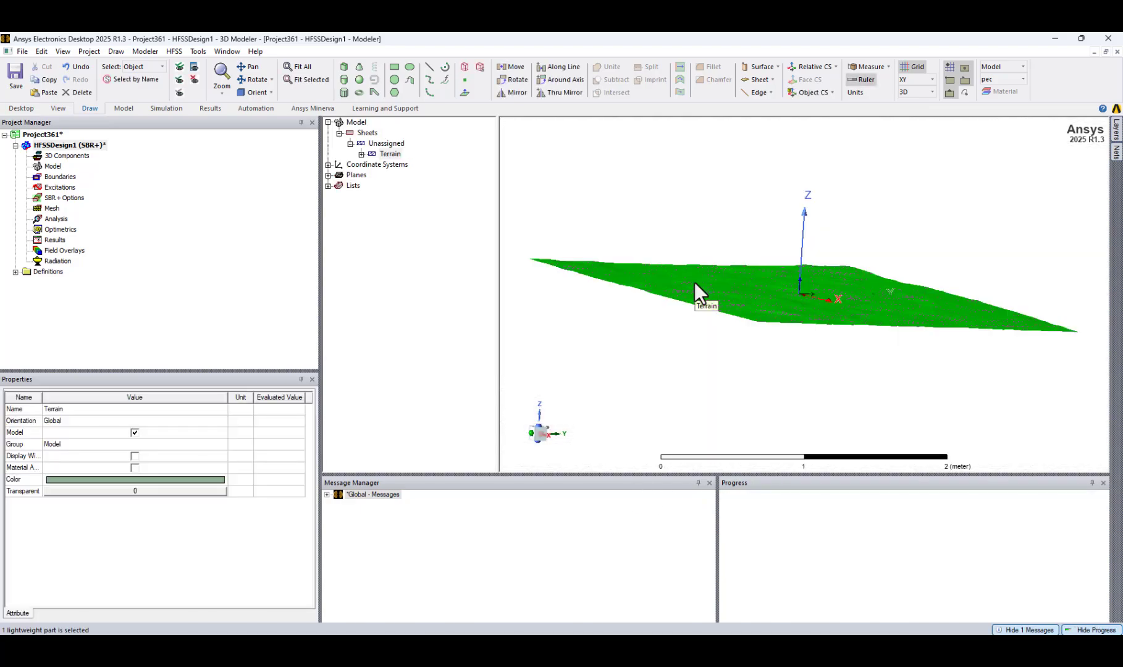
{"action": "mouse_move", "coordinate": [667, 316]}
{"action": "left_mouse_down", "text": "alt"}
{"action": "mouse_move", "coordinate": [624, 333]}
{"action": "mouse_move", "coordinate": [672, 333]}
{"action": "mouse_move", "coordinate": [654, 330]}
{"action": "left_mouse_up", "text": "alt"}
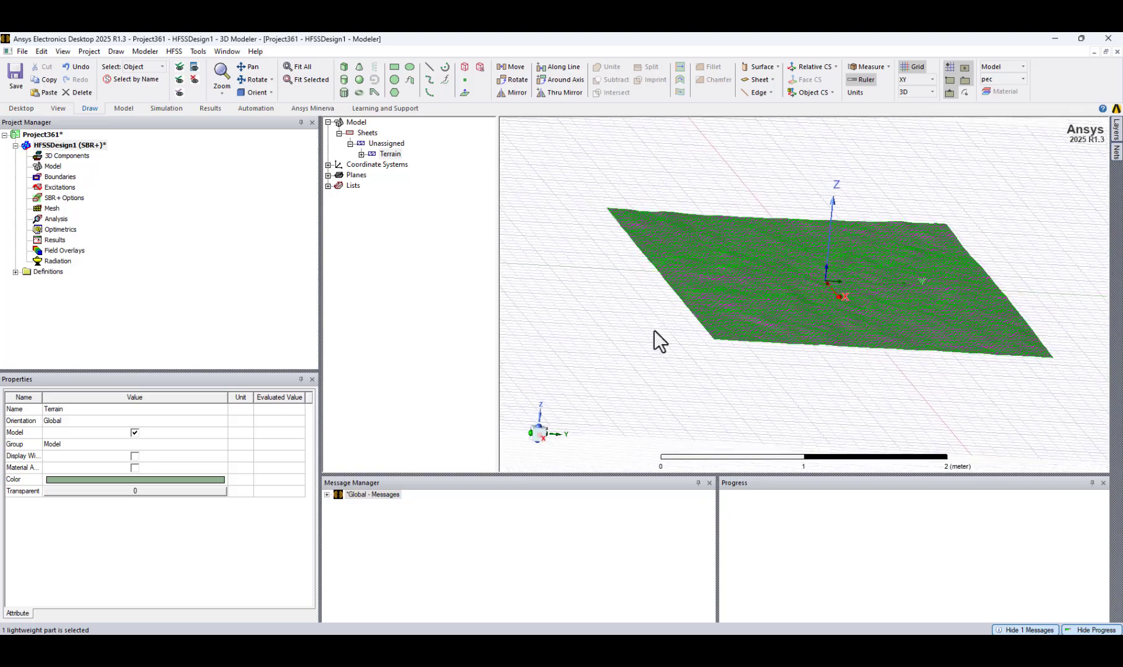
{"action": "left_click", "coordinate": [654, 330]}
Import Building.stl from the HAL folder as a lightweight faceted body and inspect the buildings on the terrain.
{"action": "left_click", "coordinate": [145, 52]}
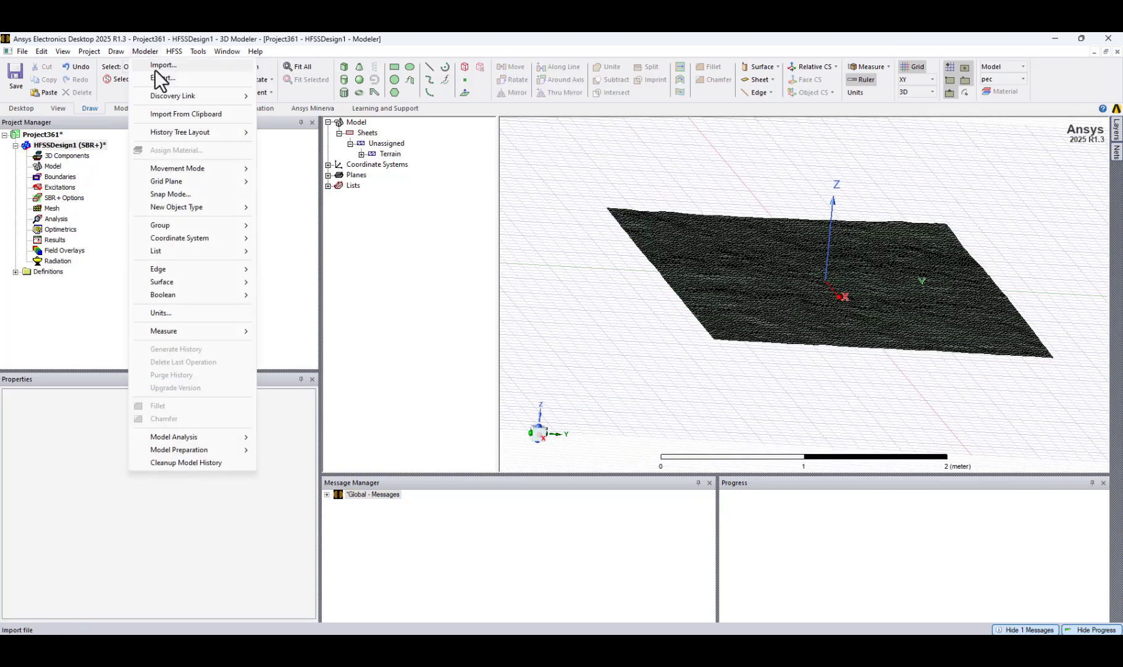
{"action": "left_click", "coordinate": [156, 66]}
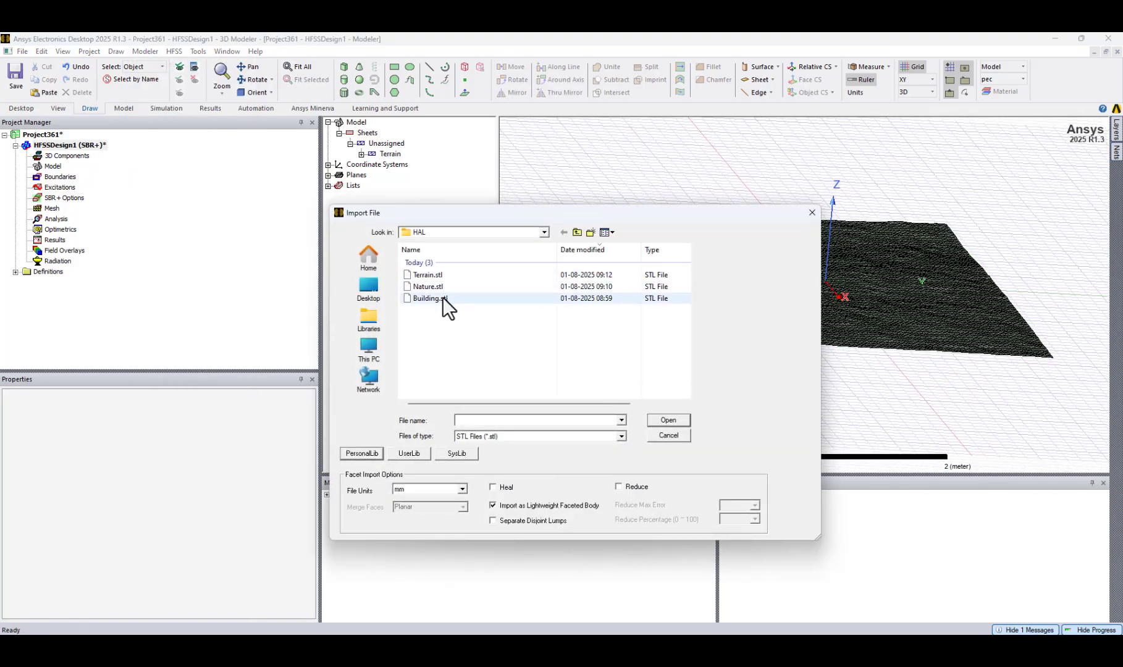
{"action": "left_click", "coordinate": [442, 297]}
{"action": "left_click", "coordinate": [680, 423]}
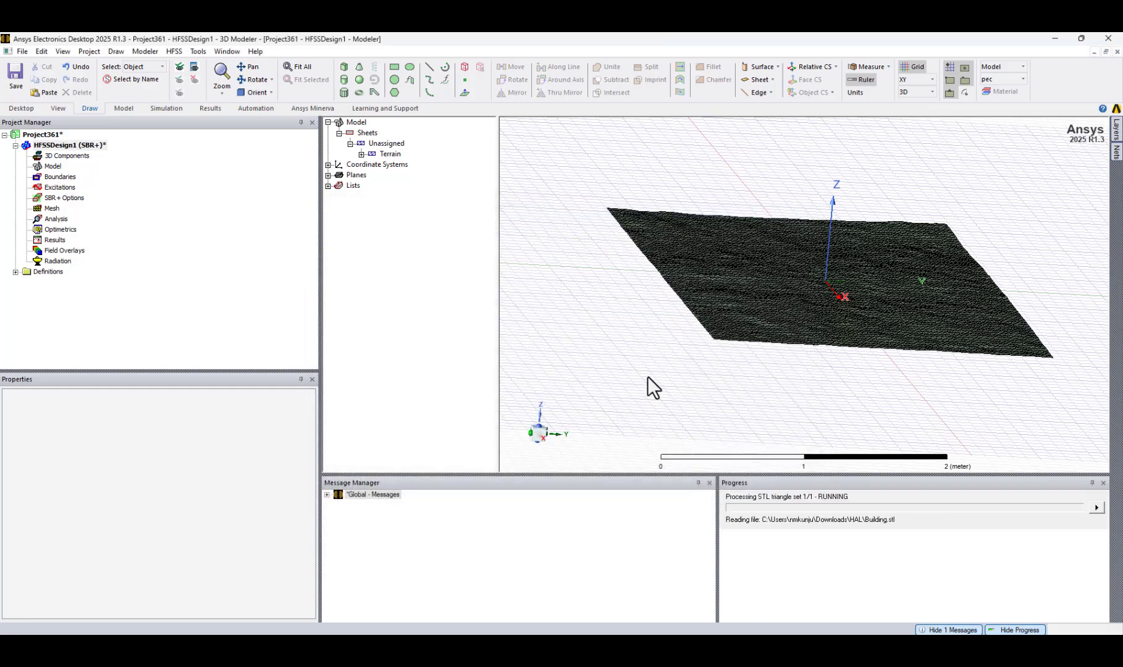
{"action": "middle_click_drag", "start_coordinate": [662, 376], "coordinate": [623, 401]}
{"action": "left_click", "coordinate": [584, 286]}
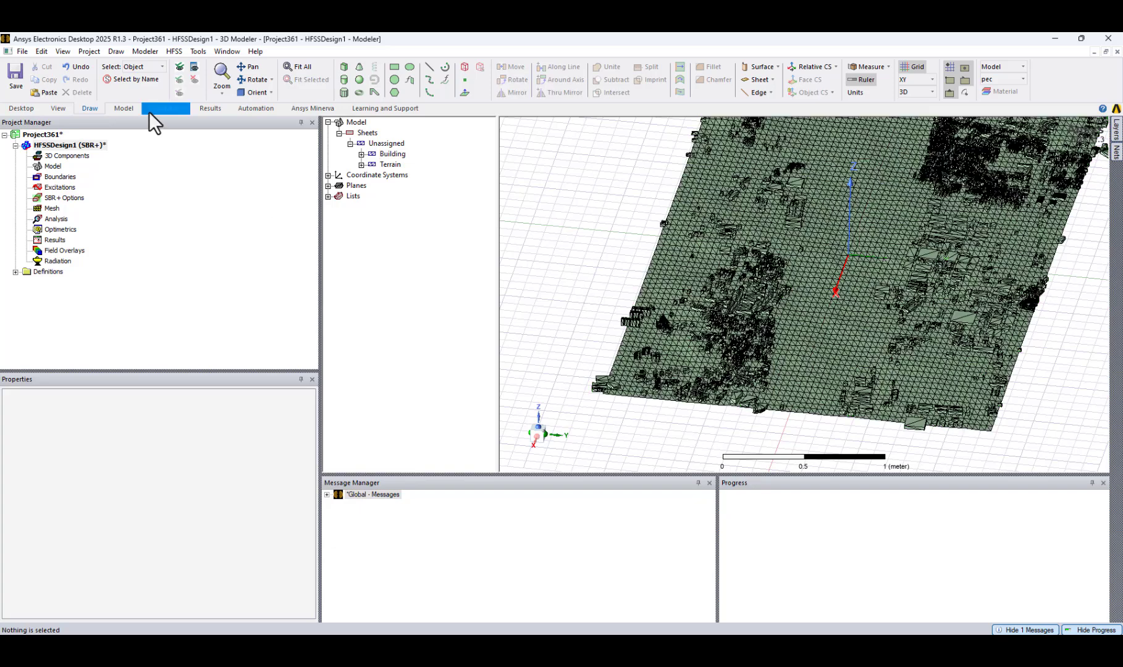
Try to import Nature.stl from the HAL folder with mm file units as a lightweight faceted body.
{"action": "left_click", "coordinate": [147, 51]}
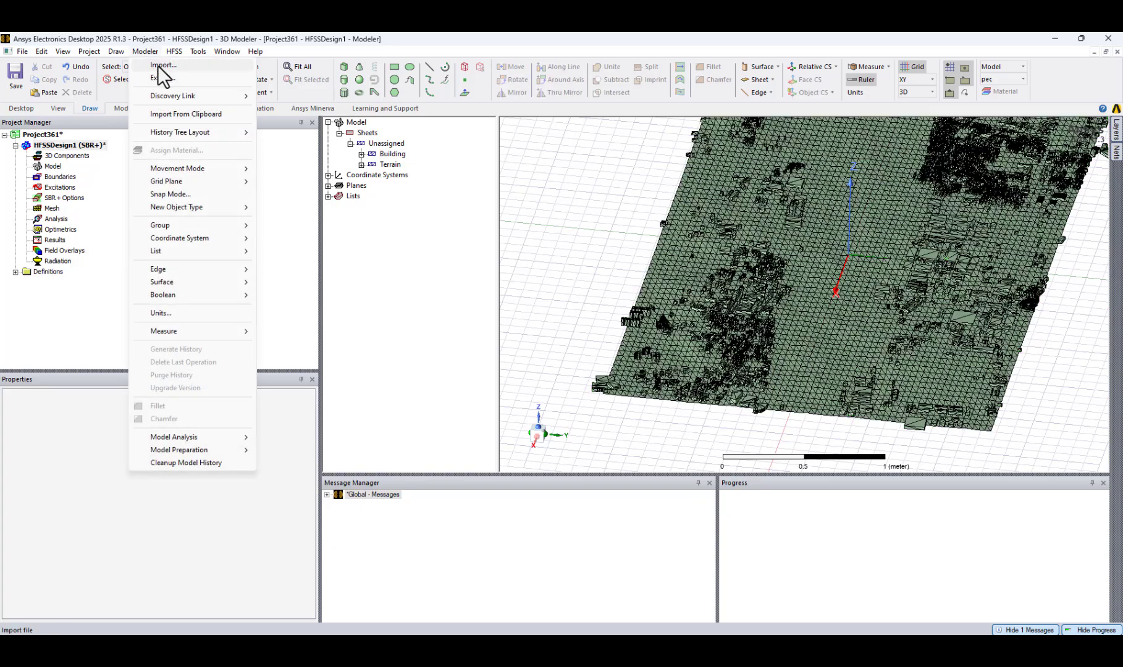
{"action": "left_click", "coordinate": [162, 66]}
{"action": "left_click", "coordinate": [420, 287]}
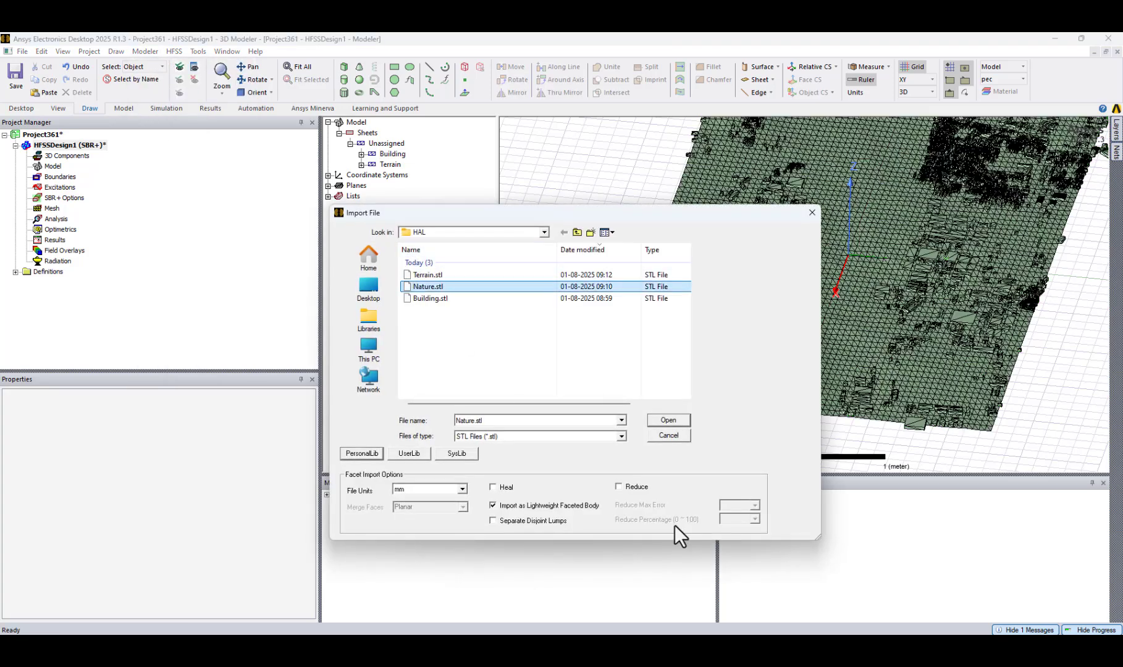
{"action": "left_click", "coordinate": [669, 420]}
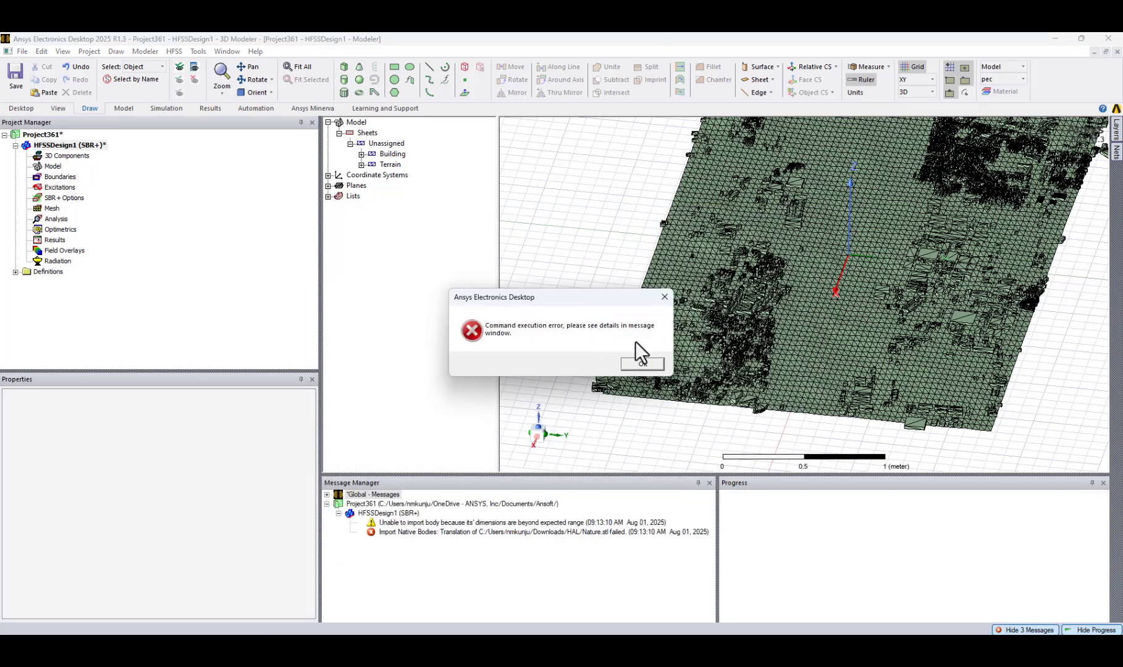
{"action": "left_click", "coordinate": [665, 297]}
Clear the project's import messages from the message log.
{"action": "scroll", "coordinate": [628, 364], "scroll_direction": "down", "scroll_amount": 2}
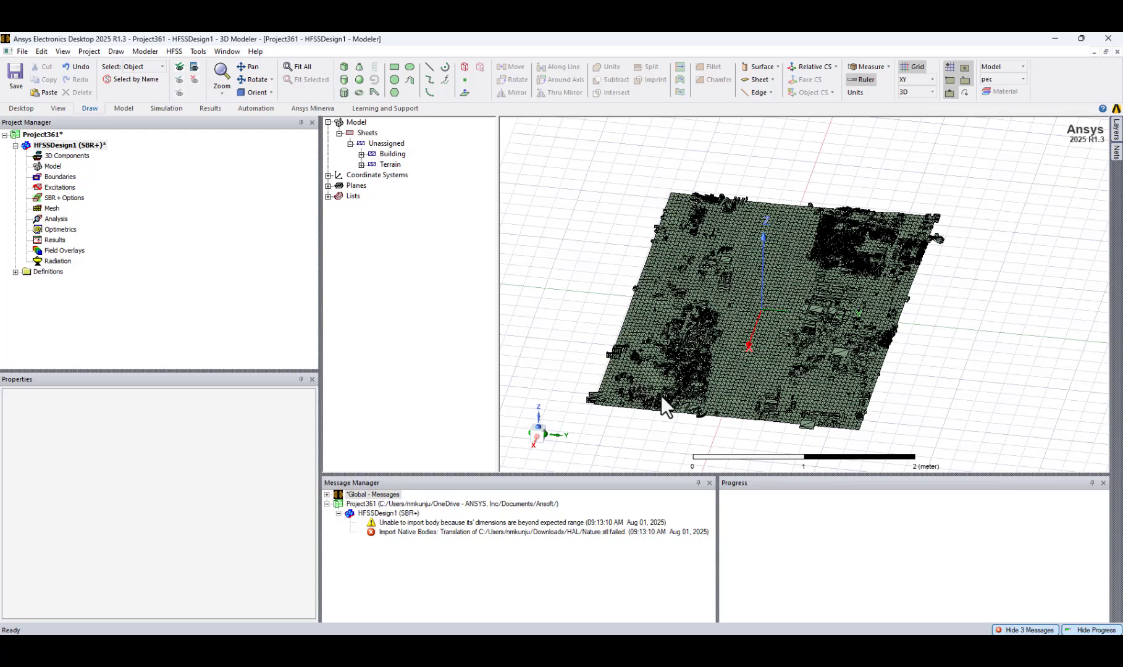
{"action": "scroll", "coordinate": [661, 397], "scroll_direction": "down", "scroll_amount": 1}
{"action": "mouse_move", "coordinate": [662, 405]}
{"action": "middle_mouse_down"}
{"action": "mouse_move", "coordinate": [664, 356]}
{"action": "mouse_move", "coordinate": [676, 396]}
{"action": "middle_mouse_up"}
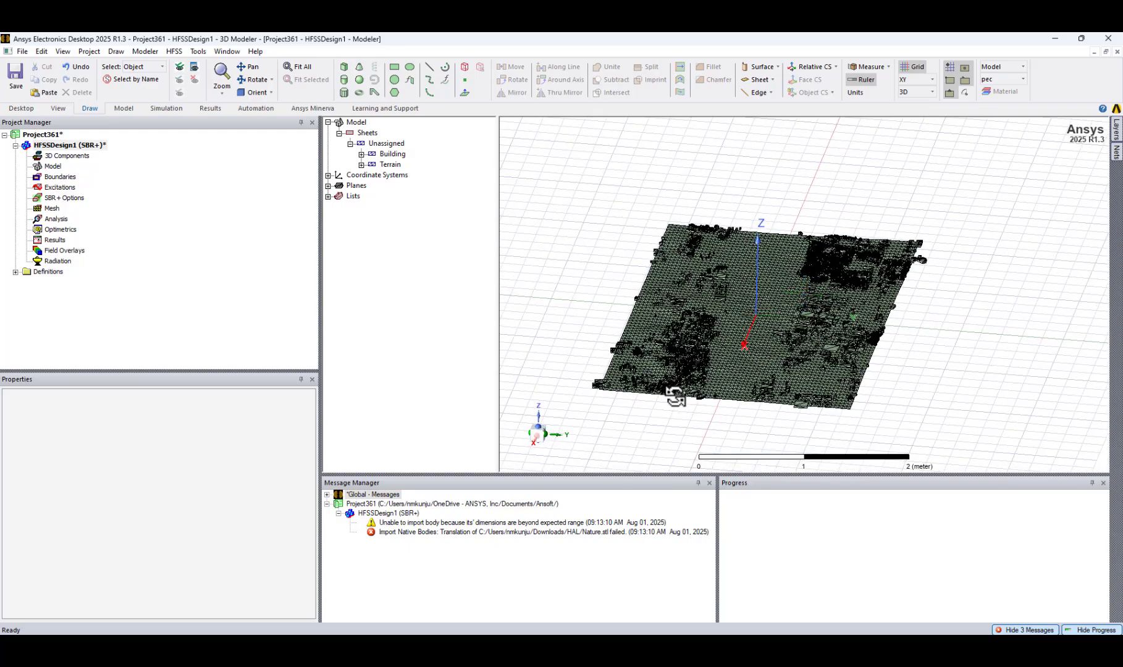
{"action": "right_click", "coordinate": [618, 503]}
{"action": "left_click", "coordinate": [645, 511]}
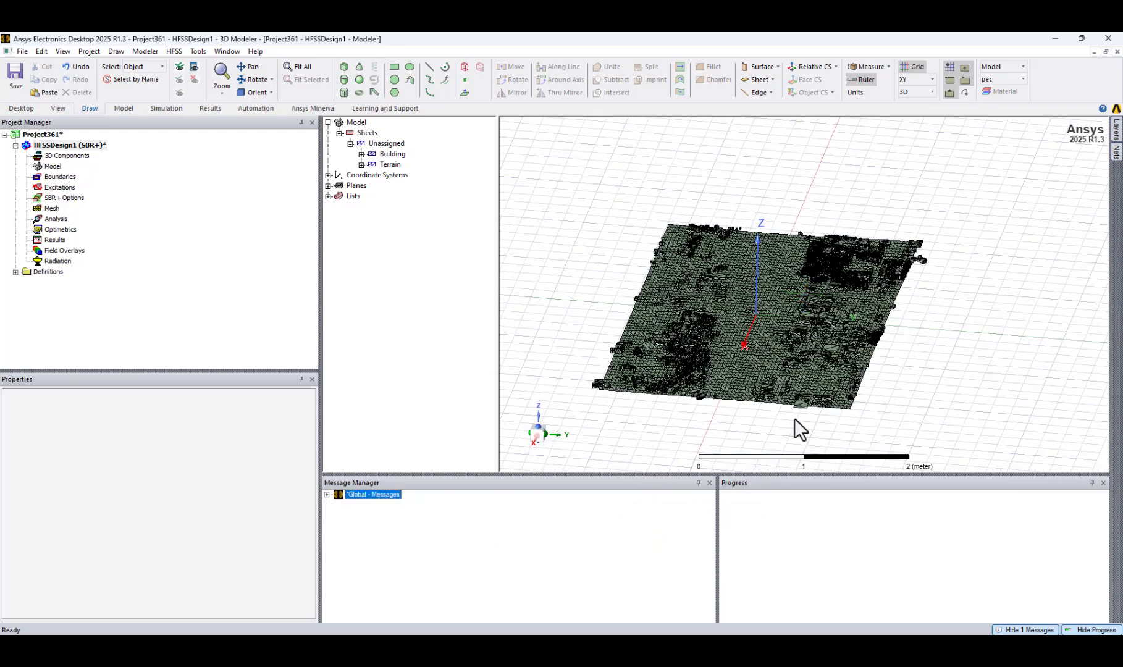
Change the Terrain object's color to the muted purple custom color (RGB 175, 143, 175).
{"action": "scroll", "coordinate": [793, 418], "scroll_direction": "up", "scroll_amount": 4}
{"action": "middle_click_drag", "start_coordinate": [738, 406], "coordinate": [767, 420]}
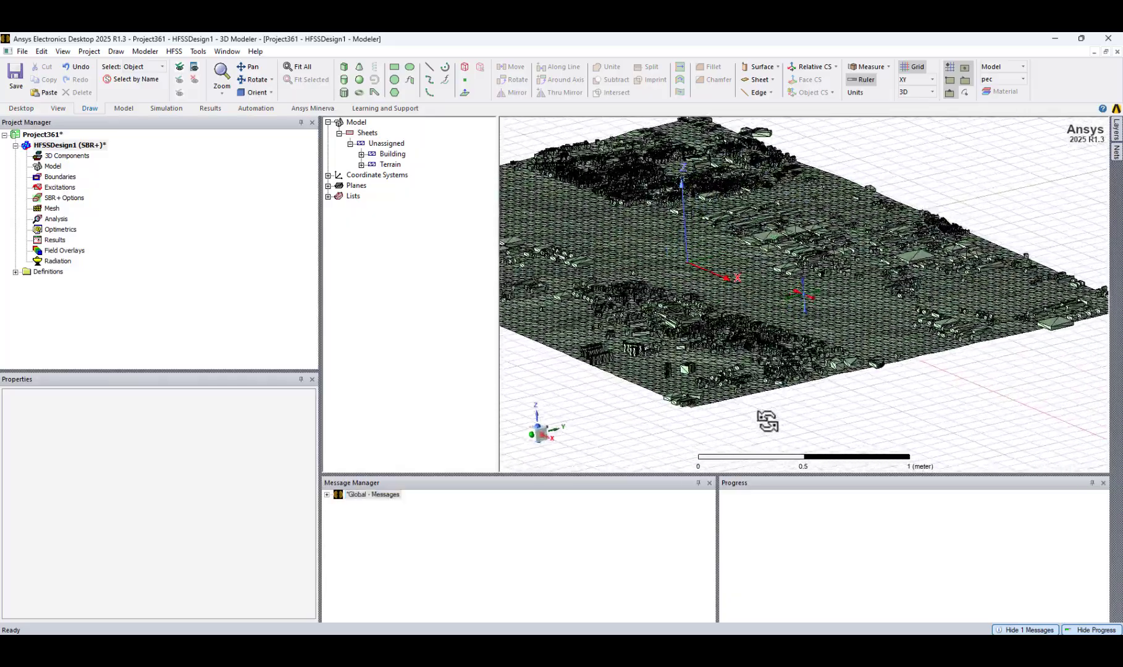
{"action": "left_click", "coordinate": [806, 332]}
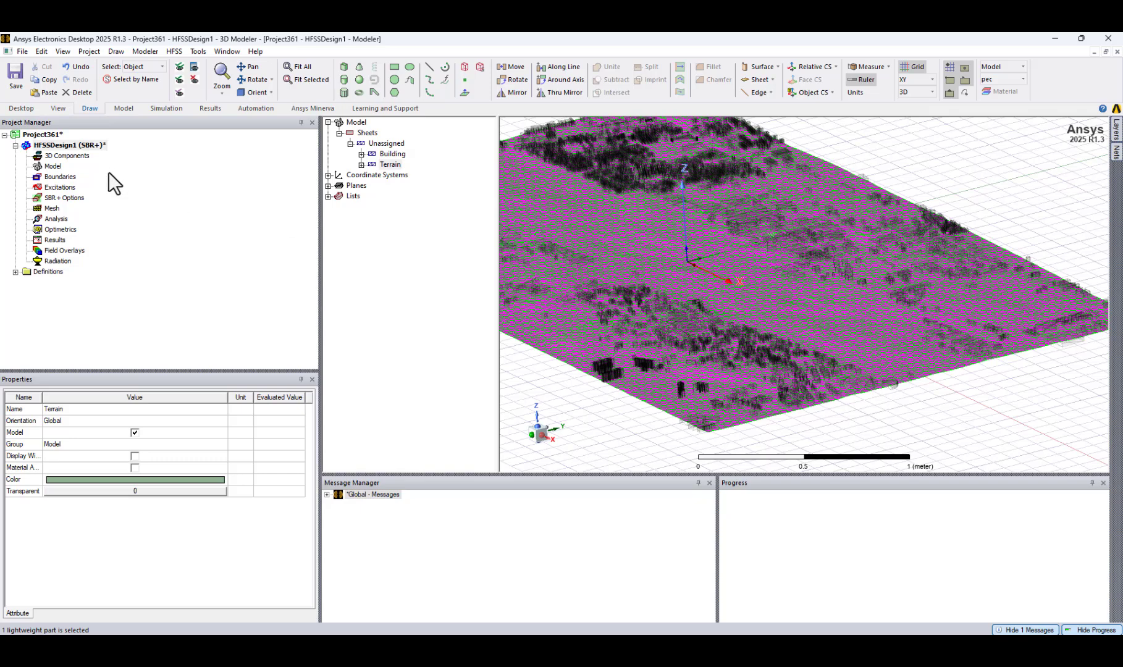
{"action": "left_click", "coordinate": [147, 480]}
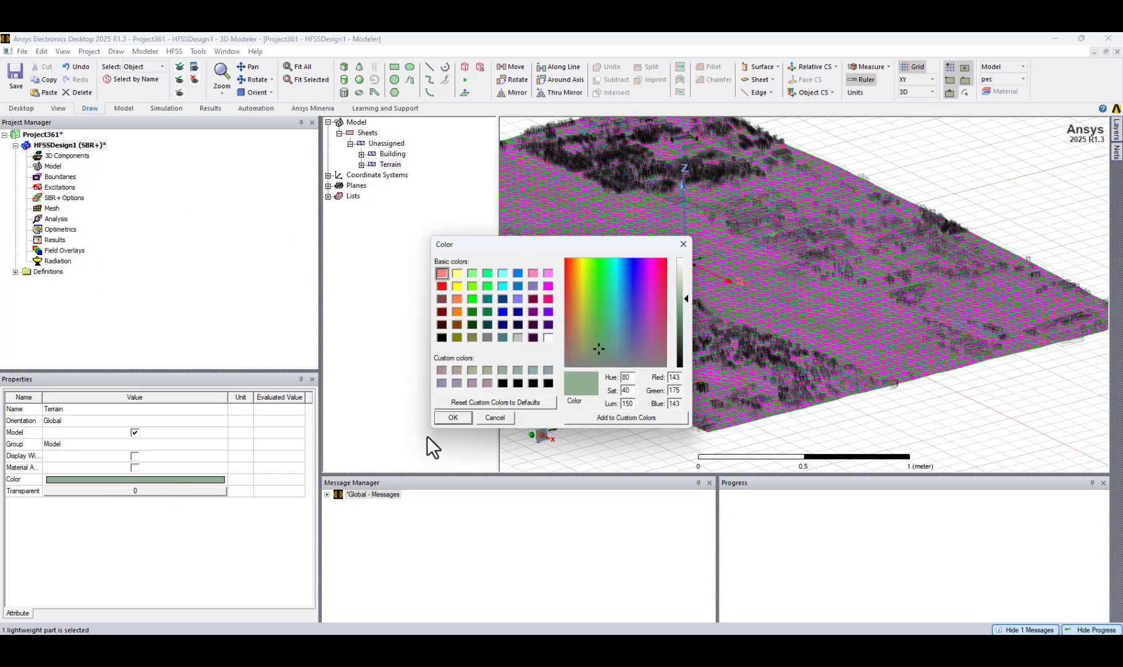
{"action": "left_click", "coordinate": [472, 383]}
{"action": "left_click", "coordinate": [453, 417]}
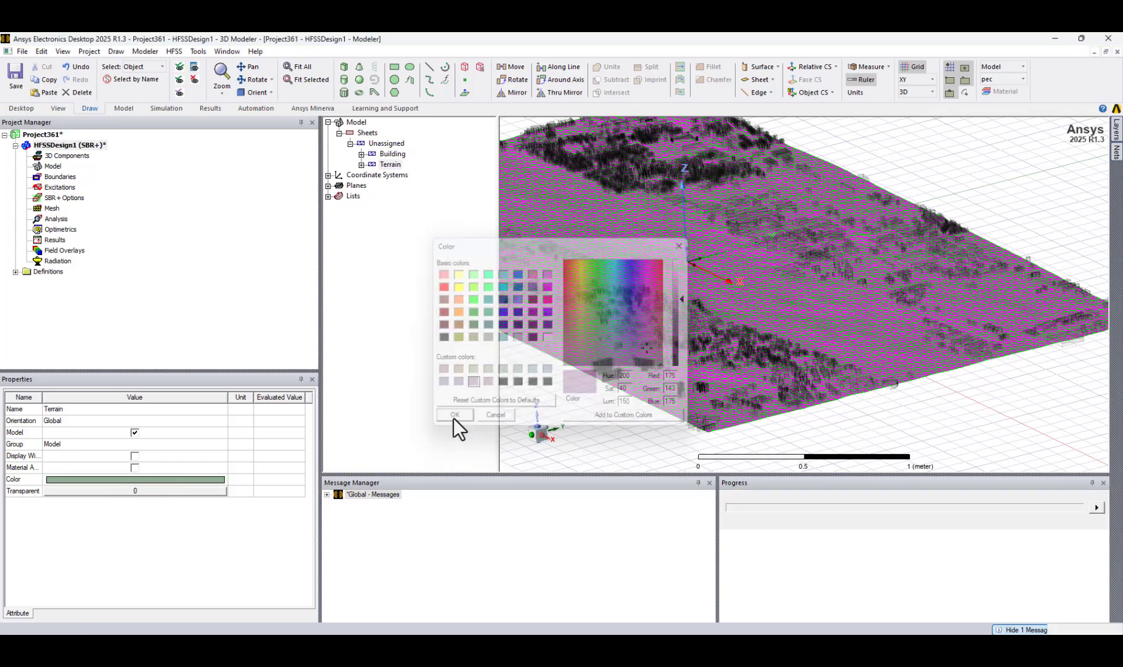
{"action": "left_click", "coordinate": [467, 332]}
Change the Building object's color to the basic gray (RGB 128, 128, 128).
{"action": "left_click", "coordinate": [688, 352]}
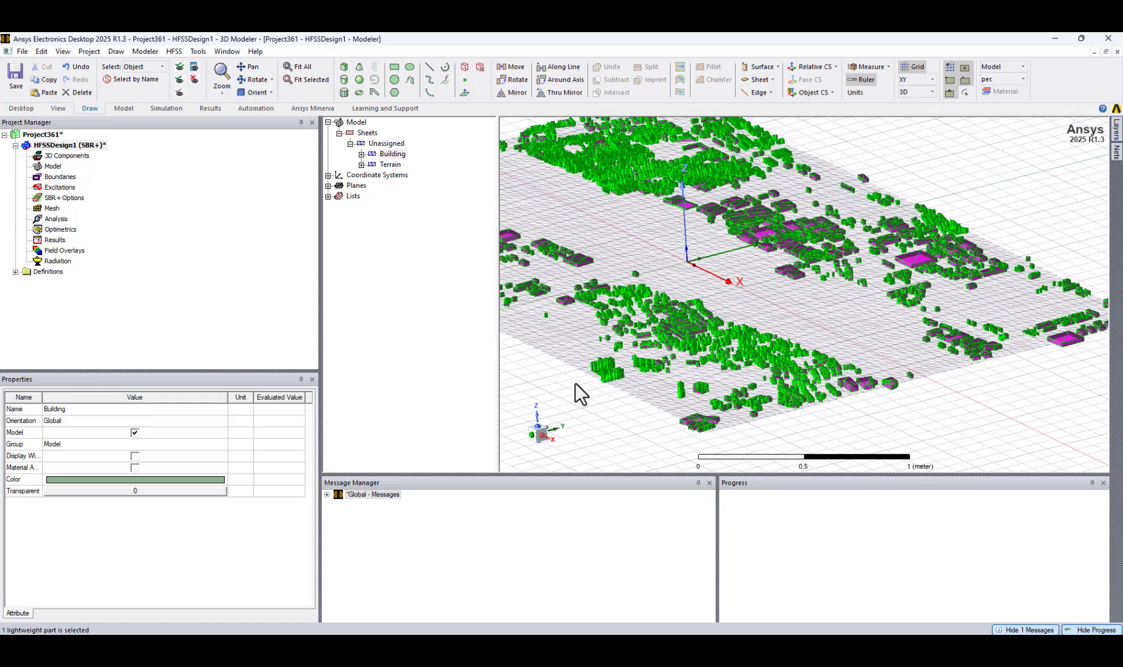
{"action": "left_click", "coordinate": [126, 480]}
{"action": "left_click", "coordinate": [472, 383]}
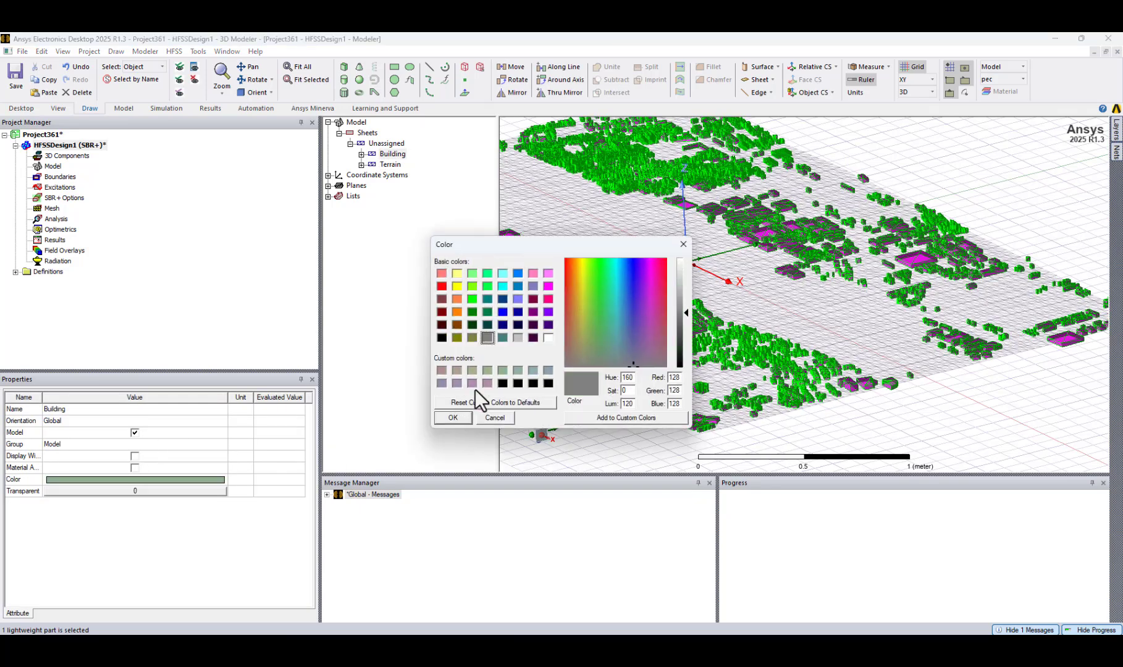
{"action": "left_click", "coordinate": [446, 416]}
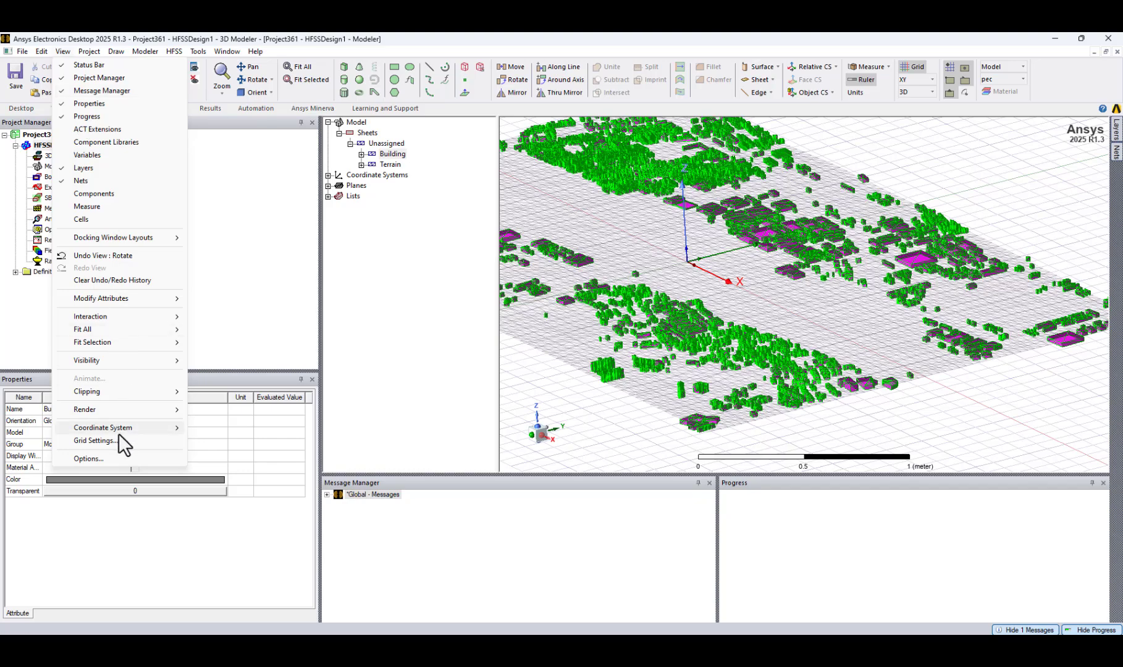
Turn off the rendering of facets for faceted objects and inspect the buildings on the terrain.
{"action": "mouse_move", "coordinate": [128, 409]}
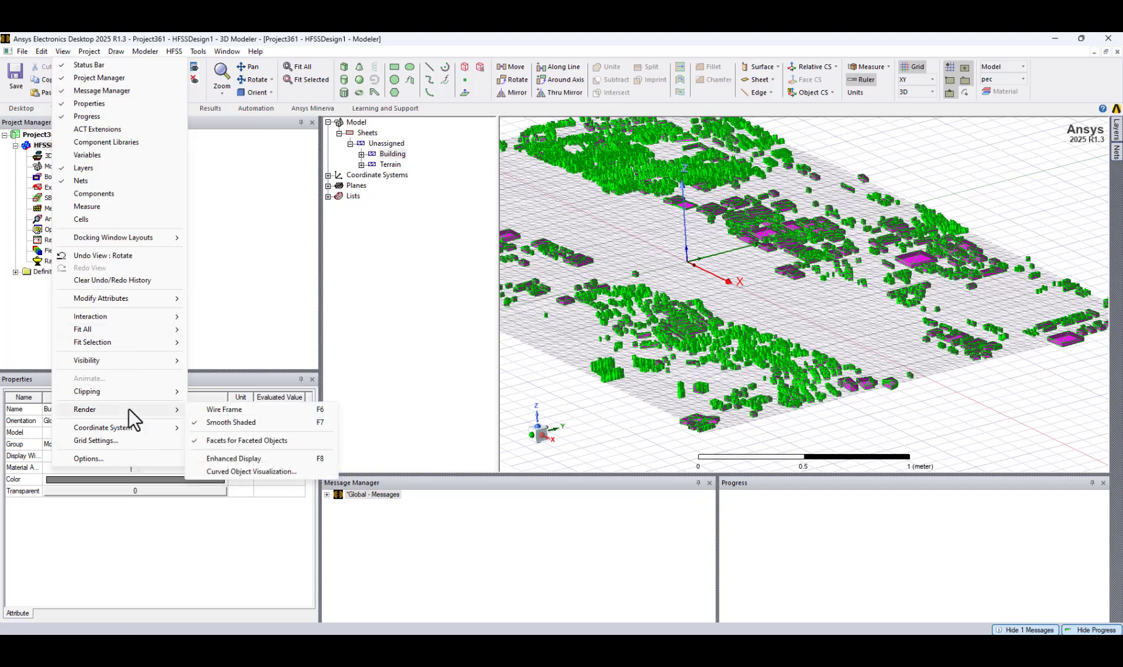
{"action": "left_click", "coordinate": [214, 440]}
{"action": "left_click_drag", "start_coordinate": [924, 410], "coordinate": [895, 437]}
{"action": "scroll", "coordinate": [853, 272], "scroll_direction": "up", "scroll_amount": 2}
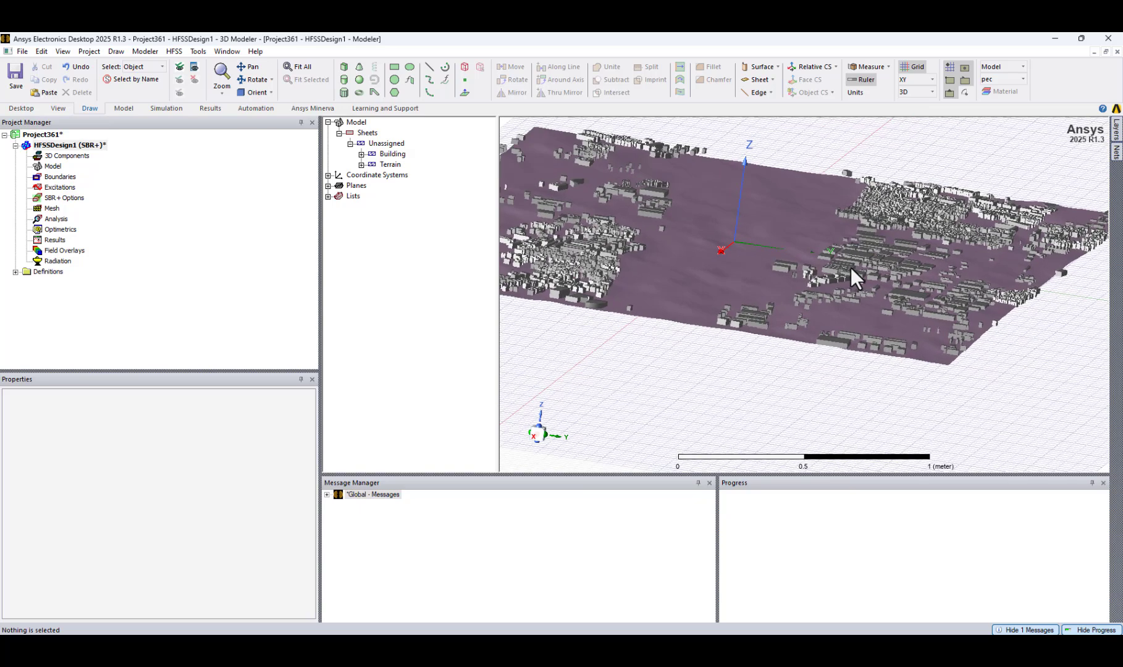